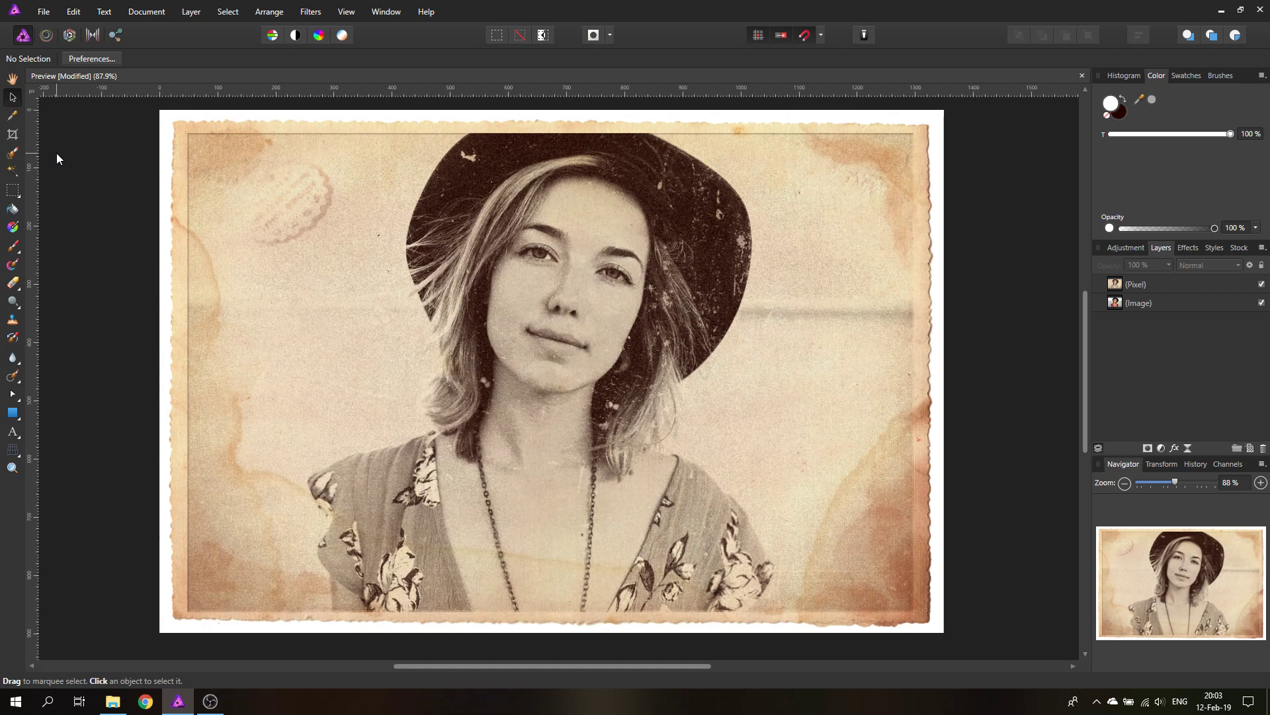
Step: Compare the sepia Pixel layer with the original, then delete it so only the colour portrait remains
{"action": "left_click", "coordinate": [1262, 284]}
{"action": "left_click", "coordinate": [1261, 284]}
{"action": "left_click", "coordinate": [1173, 283]}
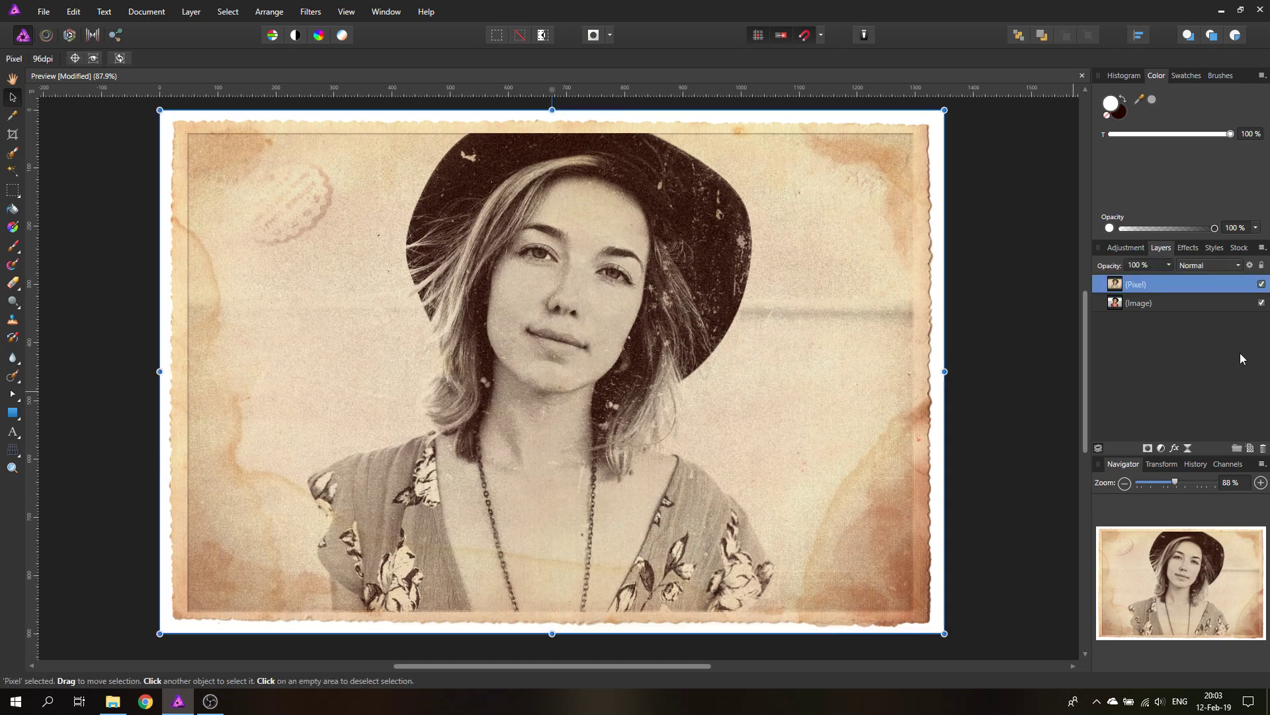
{"action": "left_click", "coordinate": [1263, 449]}
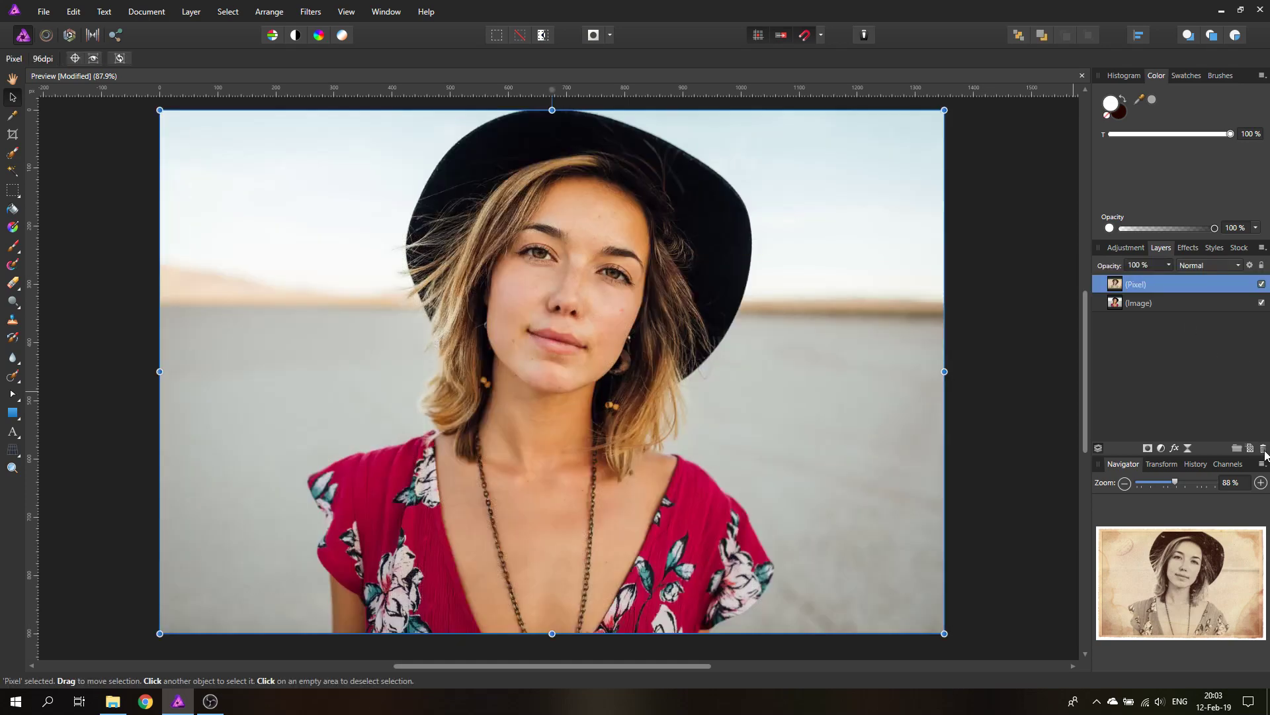
{"action": "left_click", "coordinate": [1019, 284]}
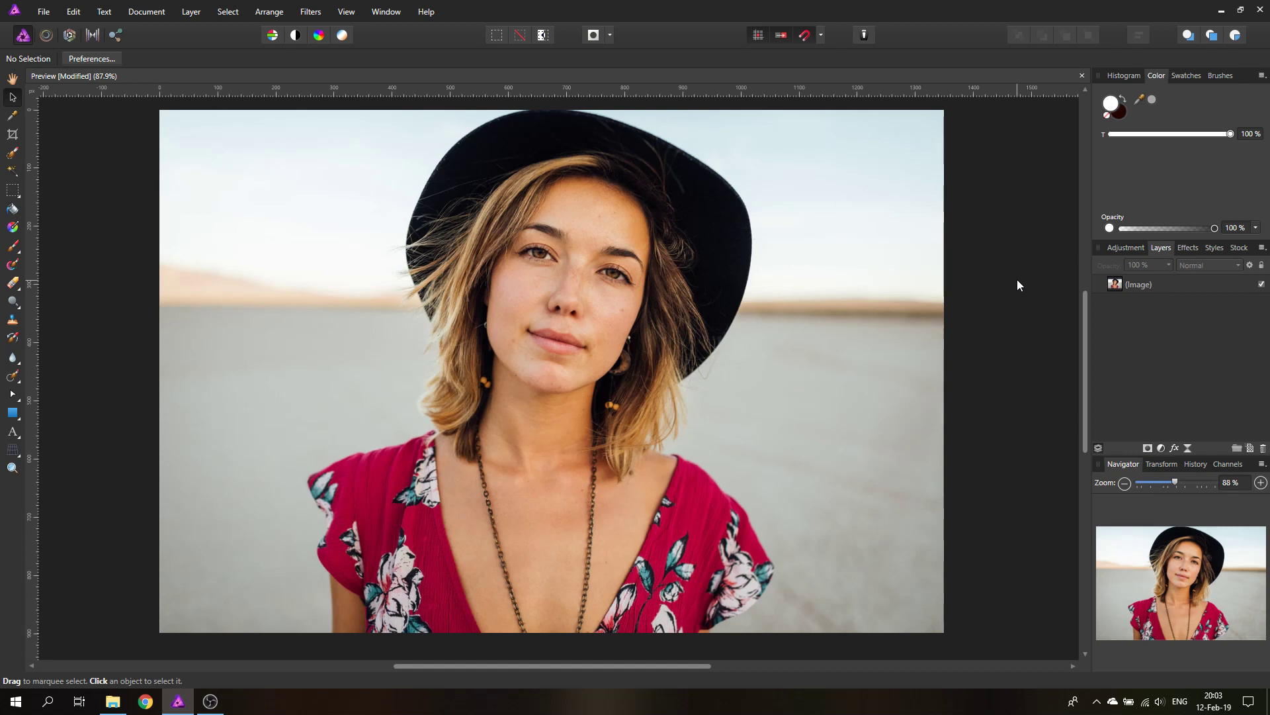
Step: Place the some_old_papers_4 image onto the canvas
{"action": "left_click", "coordinate": [41, 13]}
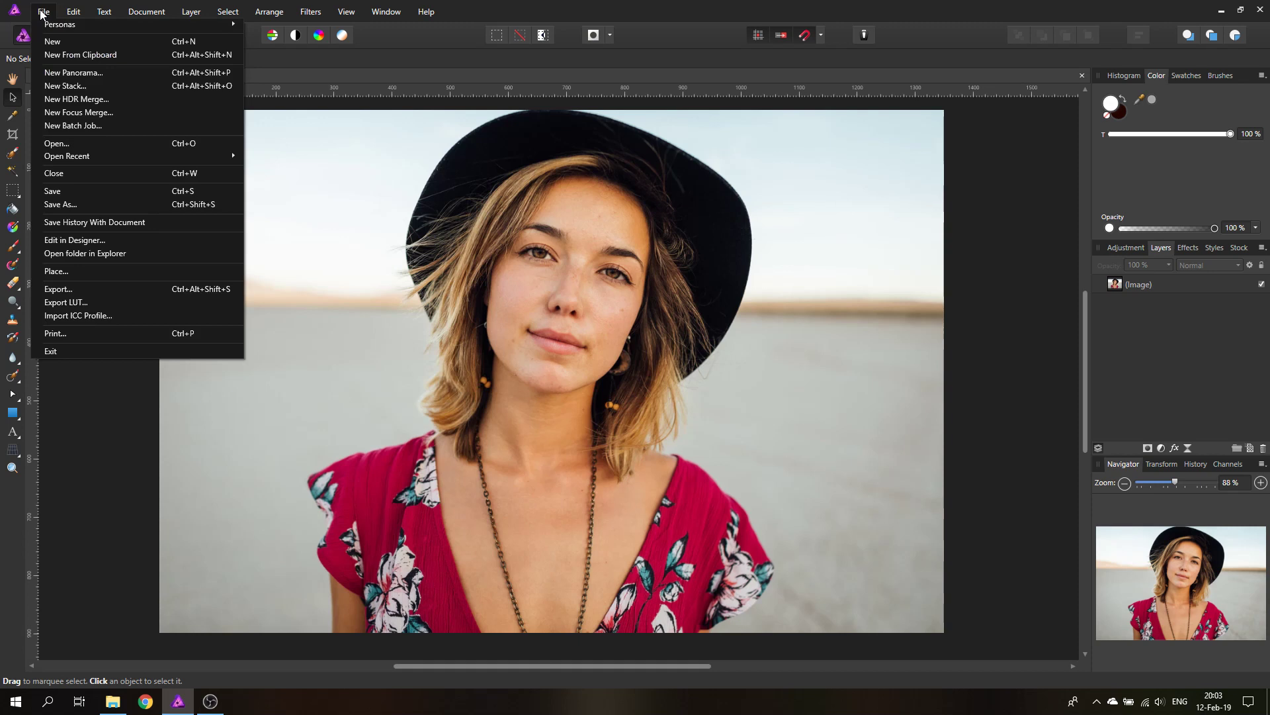
{"action": "left_click", "coordinate": [42, 12]}
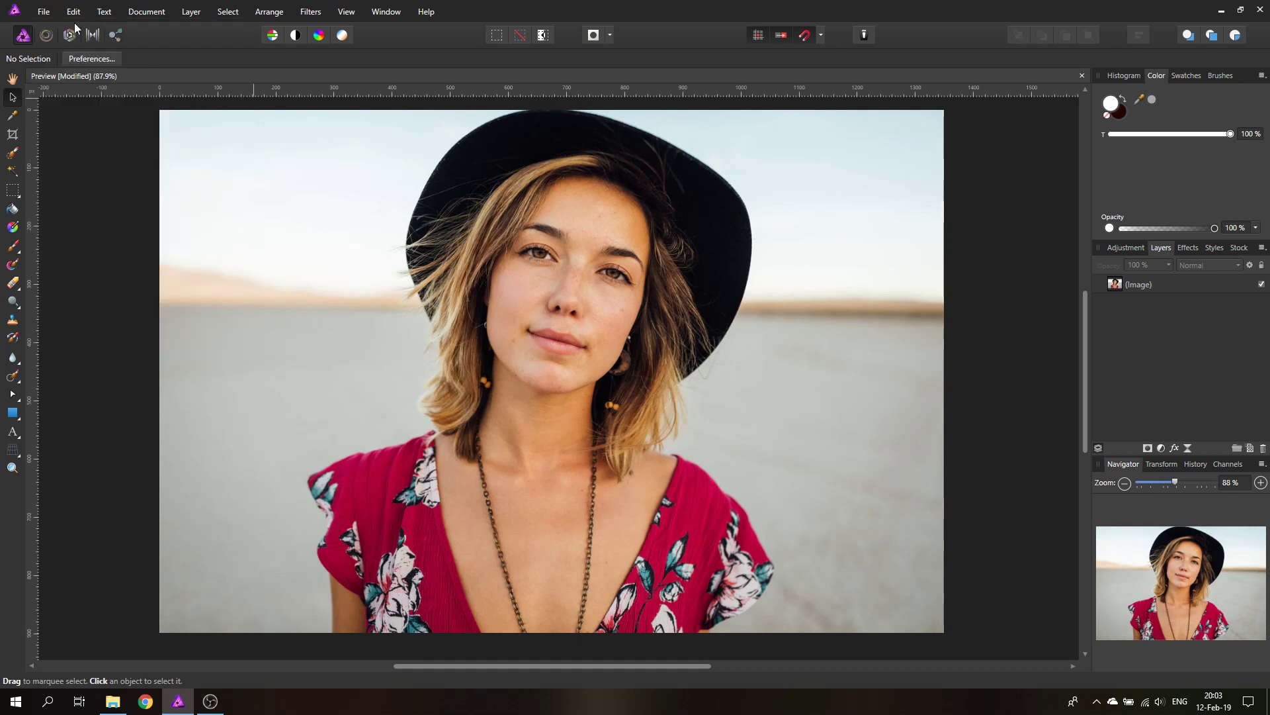
{"action": "left_click", "coordinate": [42, 12]}
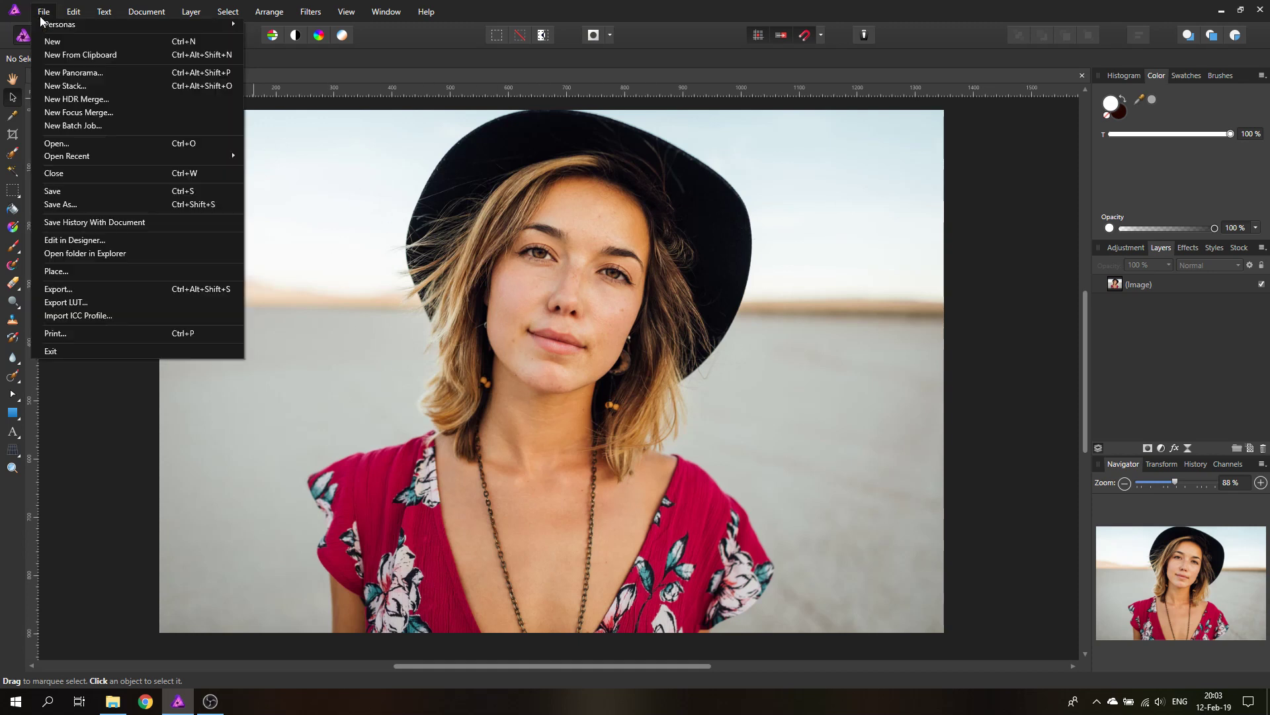
{"action": "left_click", "coordinate": [78, 273]}
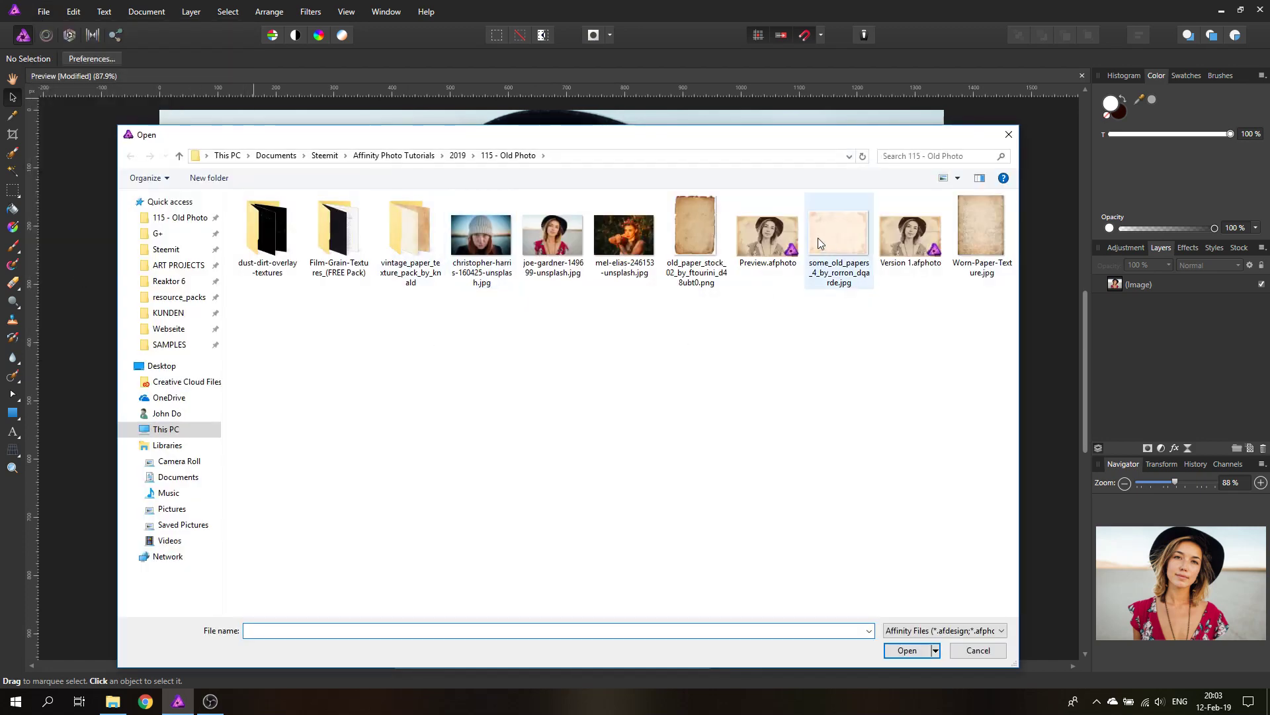
{"action": "double_click", "coordinate": [832, 246]}
{"action": "left_click", "coordinate": [605, 303]}
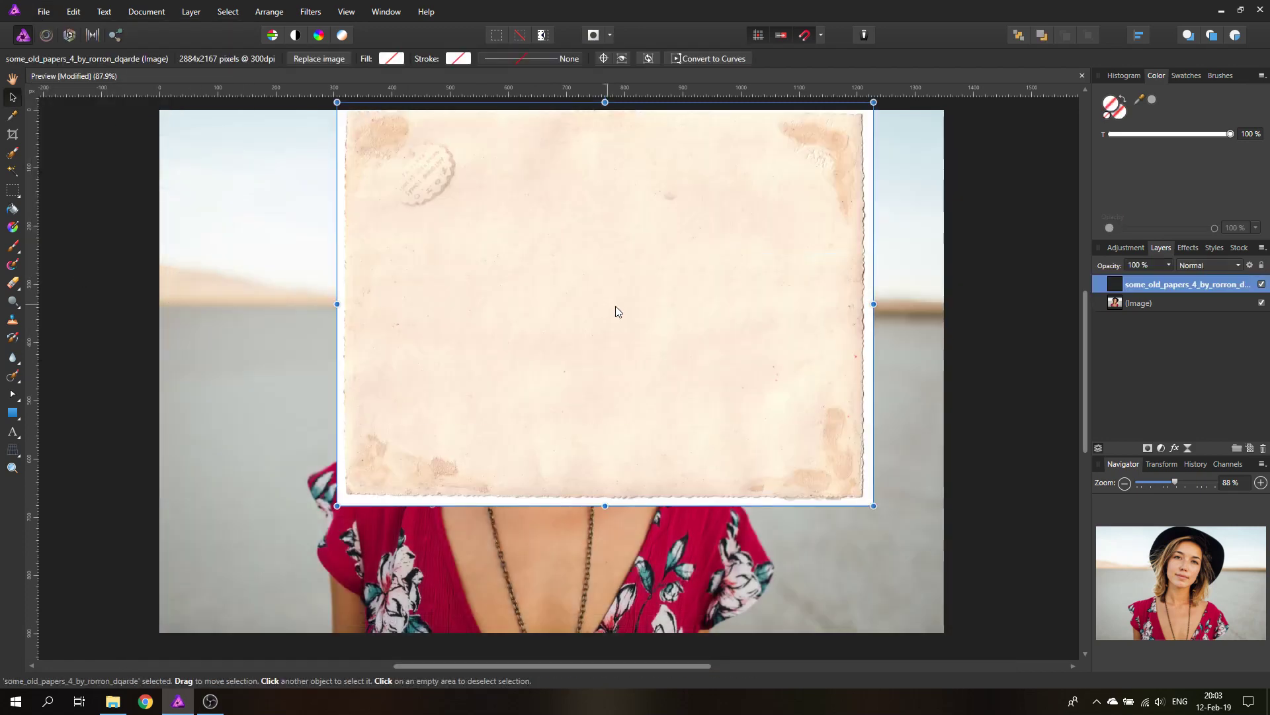
Step: Snap the paper to the top-left corner and stretch it to cover the whole page
{"action": "left_click_drag", "start_coordinate": [574, 355], "coordinate": [477, 278]}
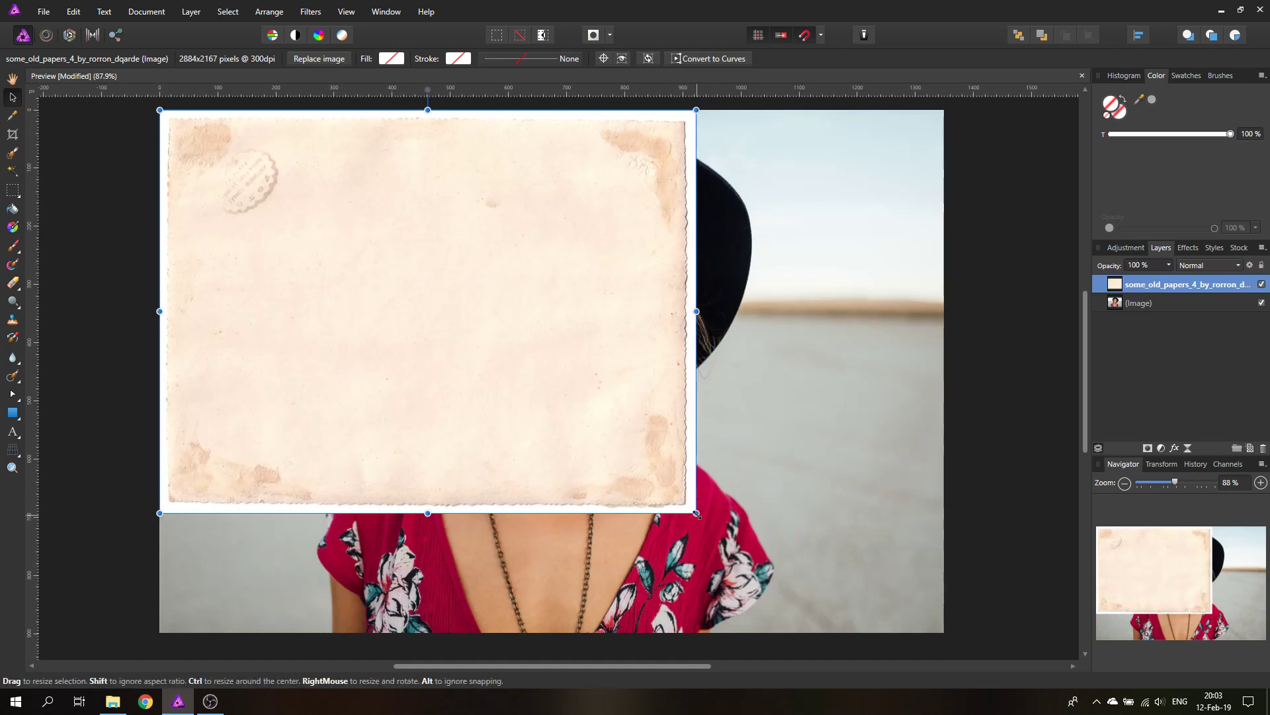
{"action": "left_click_drag", "start_coordinate": [698, 514], "coordinate": [946, 634]}
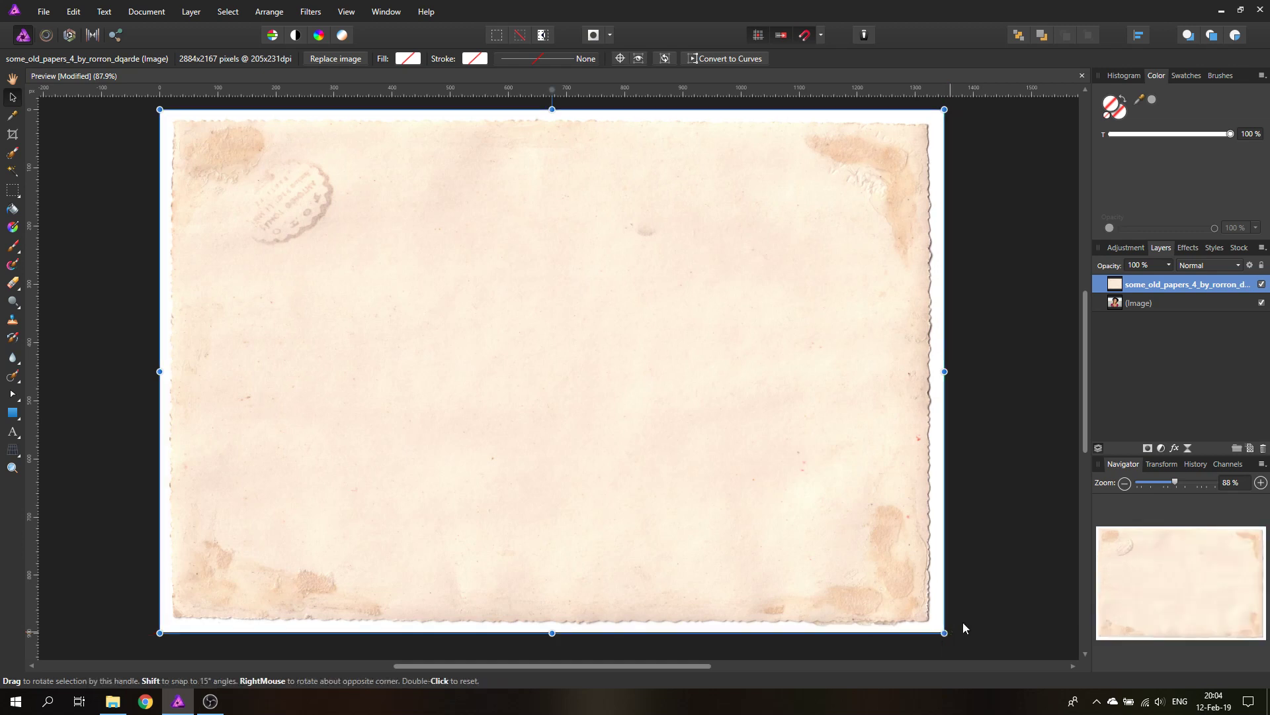
{"action": "left_click", "coordinate": [1043, 493]}
{"action": "left_click", "coordinate": [1261, 284]}
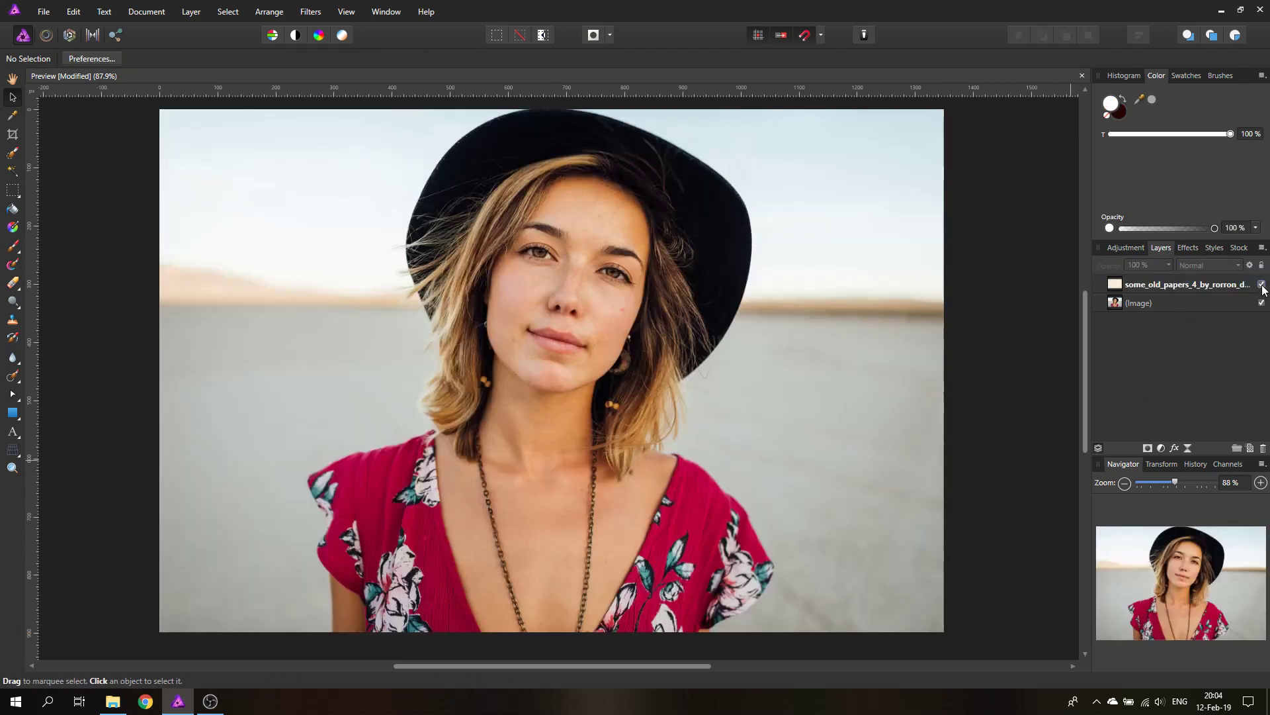
{"action": "left_click", "coordinate": [1262, 285]}
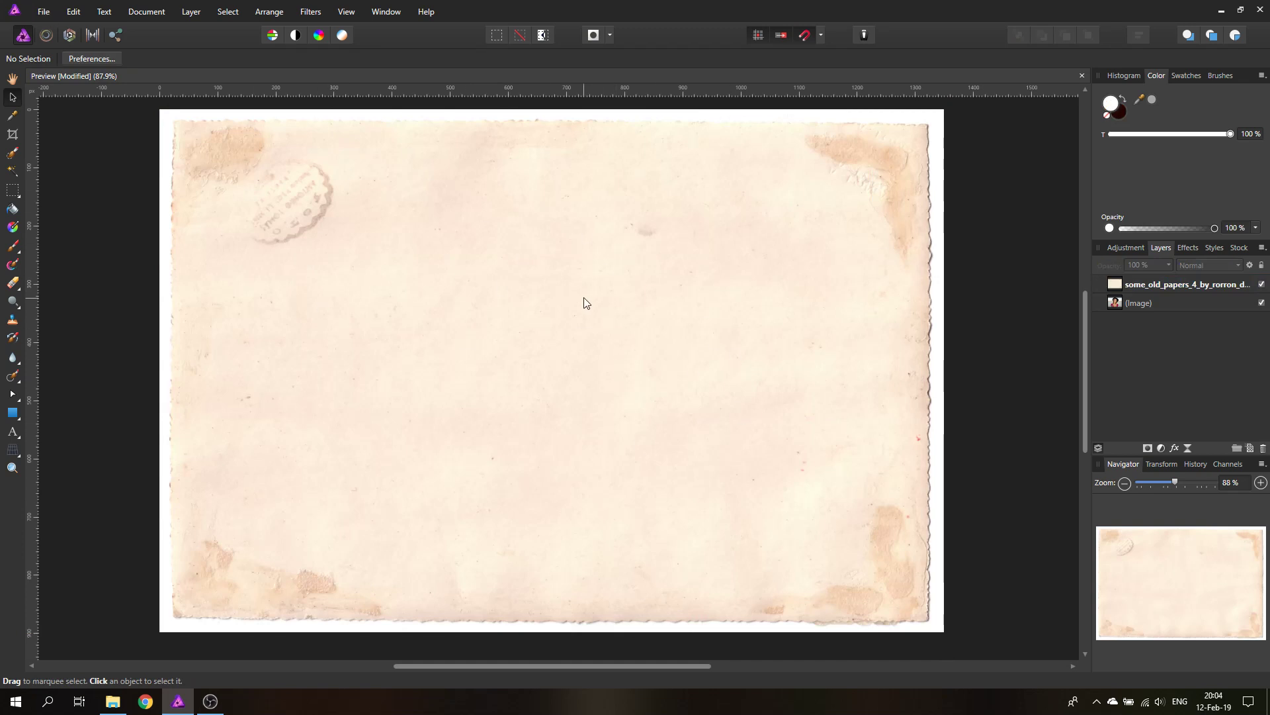
Step: Place TEXTURE C from the vintage_paper_texture_pack folder onto the page
{"action": "left_click", "coordinate": [43, 12]}
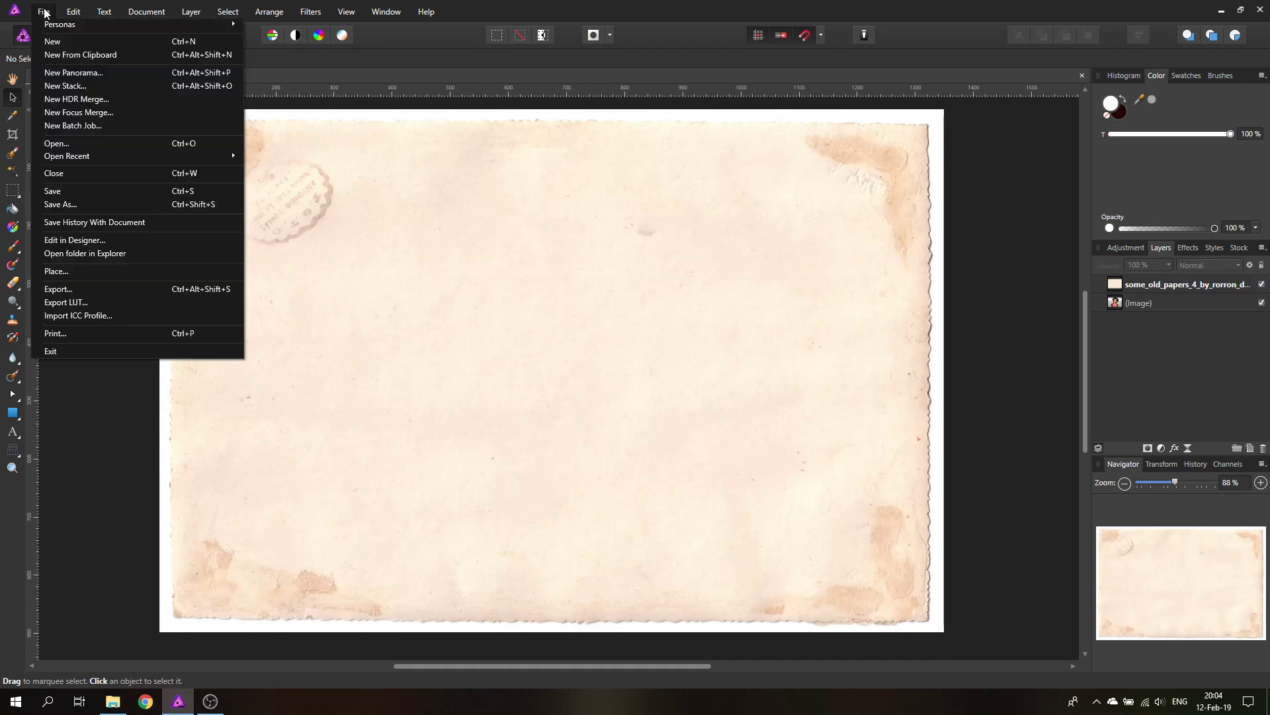
{"action": "left_click", "coordinate": [79, 272]}
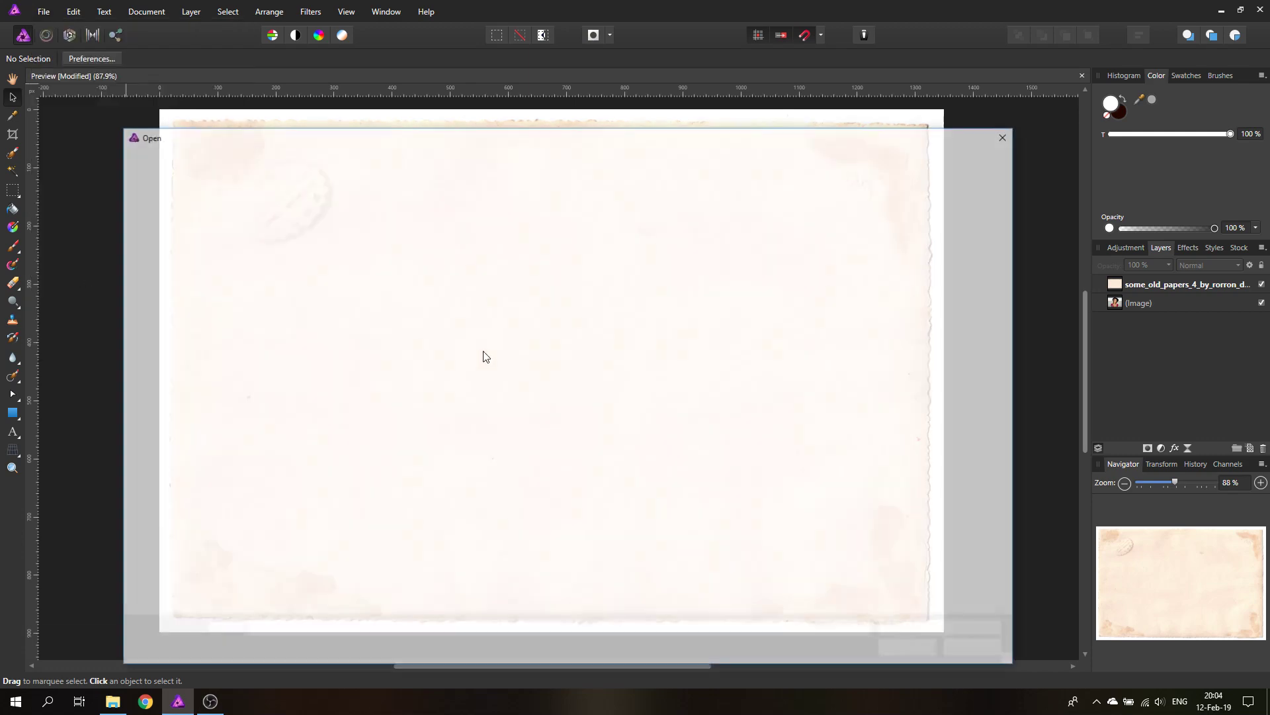
{"action": "double_click", "coordinate": [425, 243]}
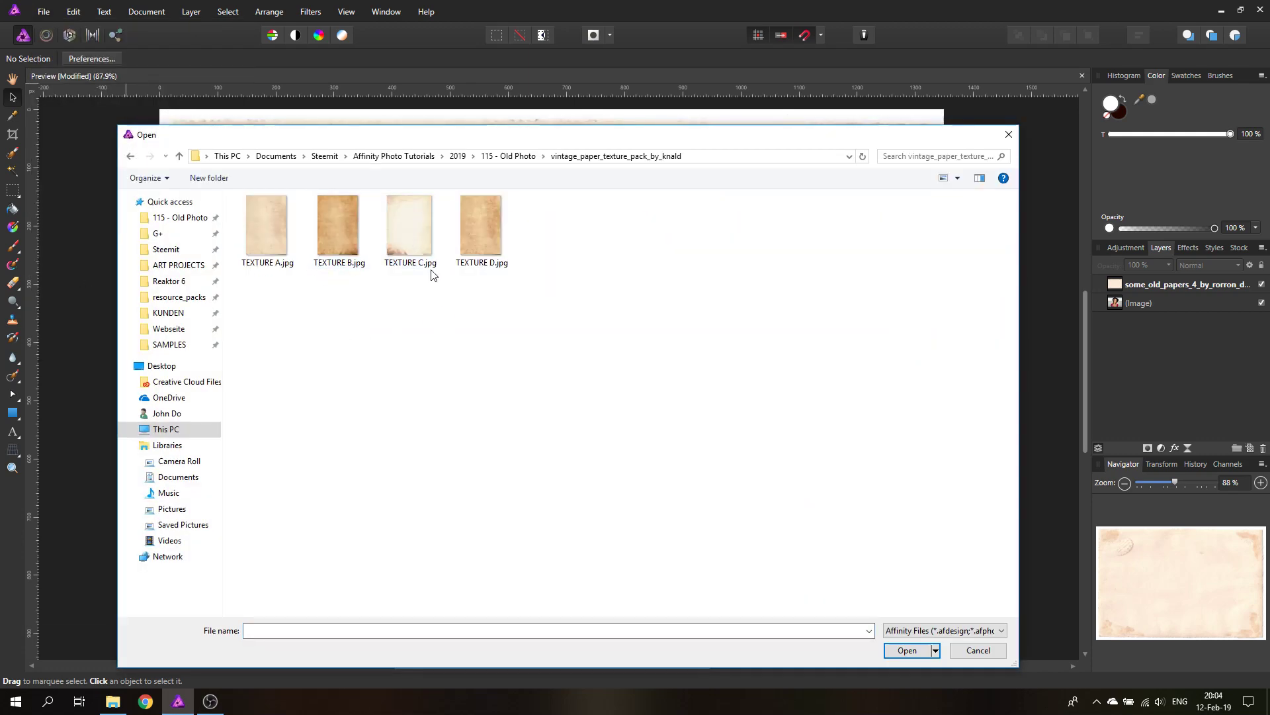
{"action": "double_click", "coordinate": [406, 250]}
{"action": "left_click", "coordinate": [408, 294]}
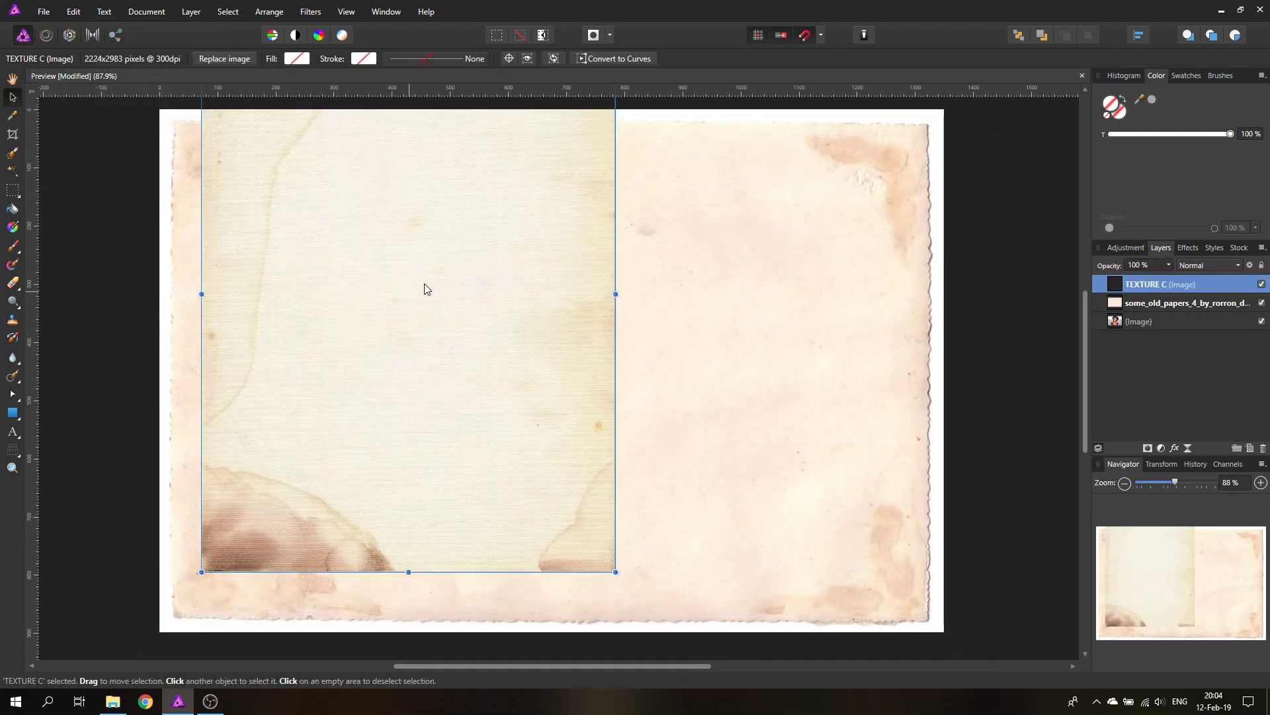
Step: Rotate TEXTURE C 90°, align it top-left and enlarge it to fill the page
{"action": "left_click_drag", "start_coordinate": [426, 277], "coordinate": [503, 405]}
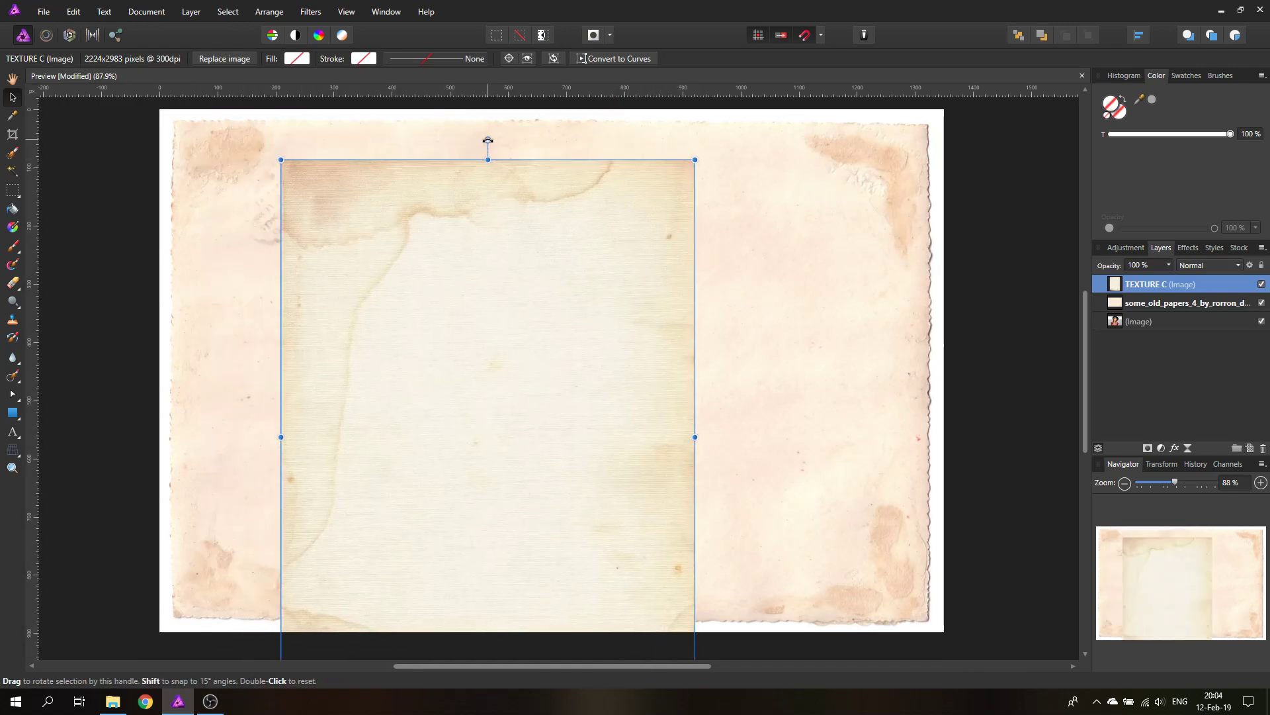
{"action": "left_click_drag", "start_coordinate": [489, 140], "coordinate": [178, 423]}
{"action": "left_click_drag", "start_coordinate": [343, 369], "coordinate": [292, 250]}
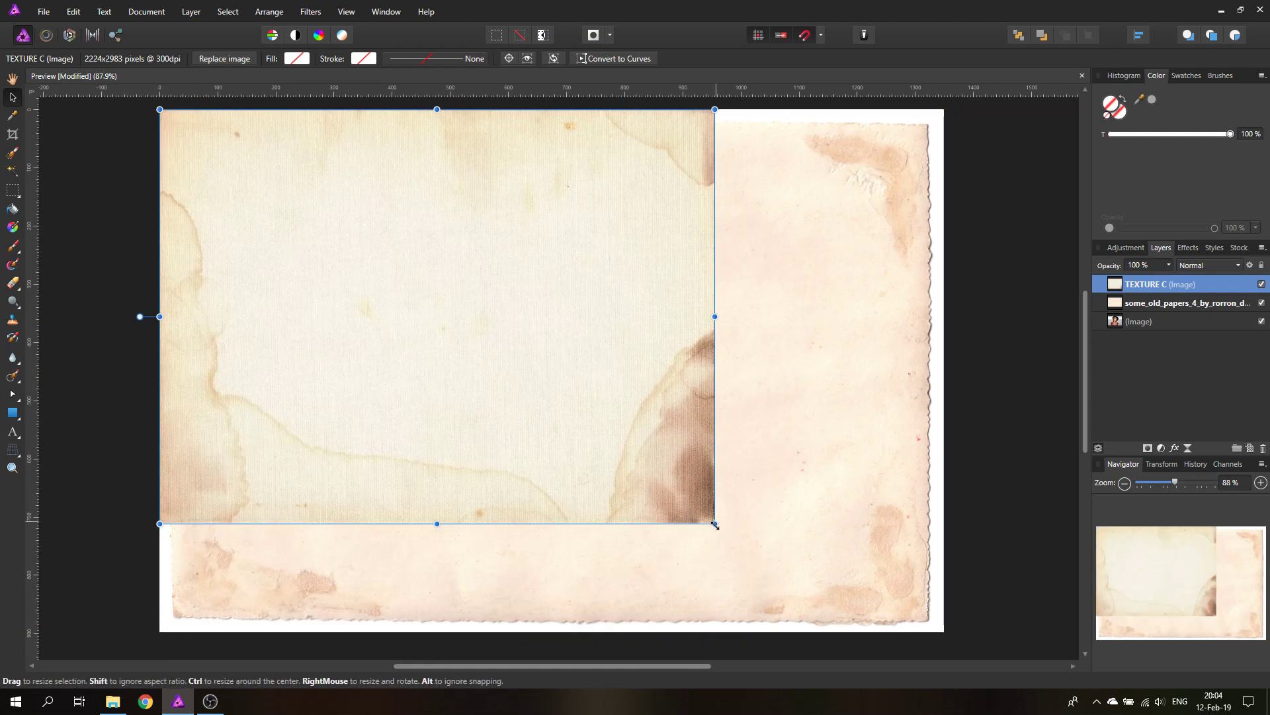
{"action": "left_click_drag", "start_coordinate": [715, 523], "coordinate": [956, 636]}
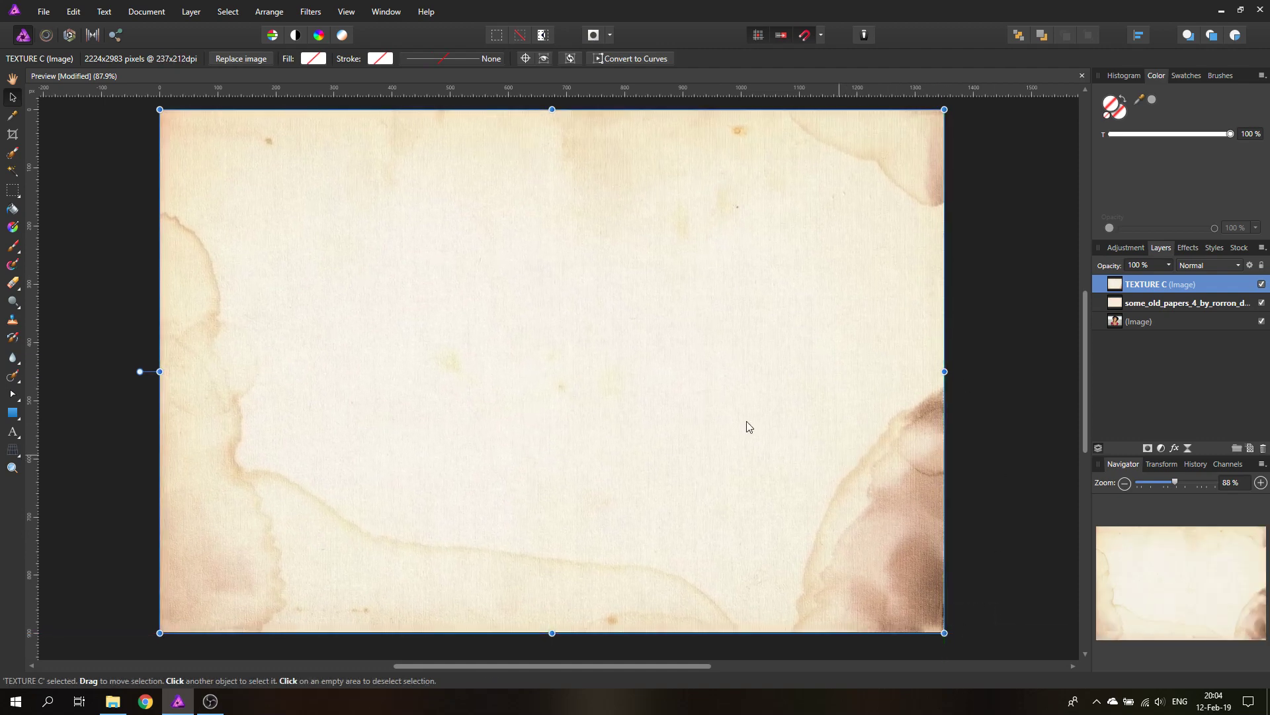
{"action": "left_click", "coordinate": [1006, 419]}
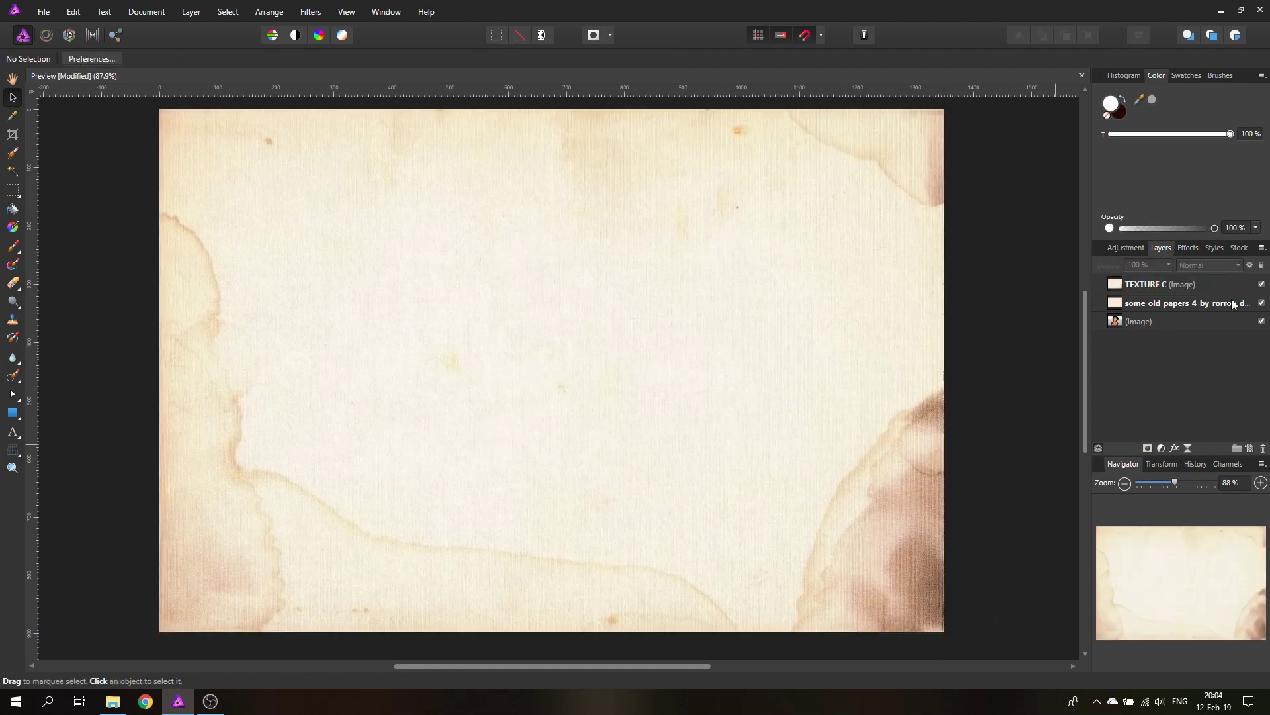
{"action": "left_click", "coordinate": [1260, 285]}
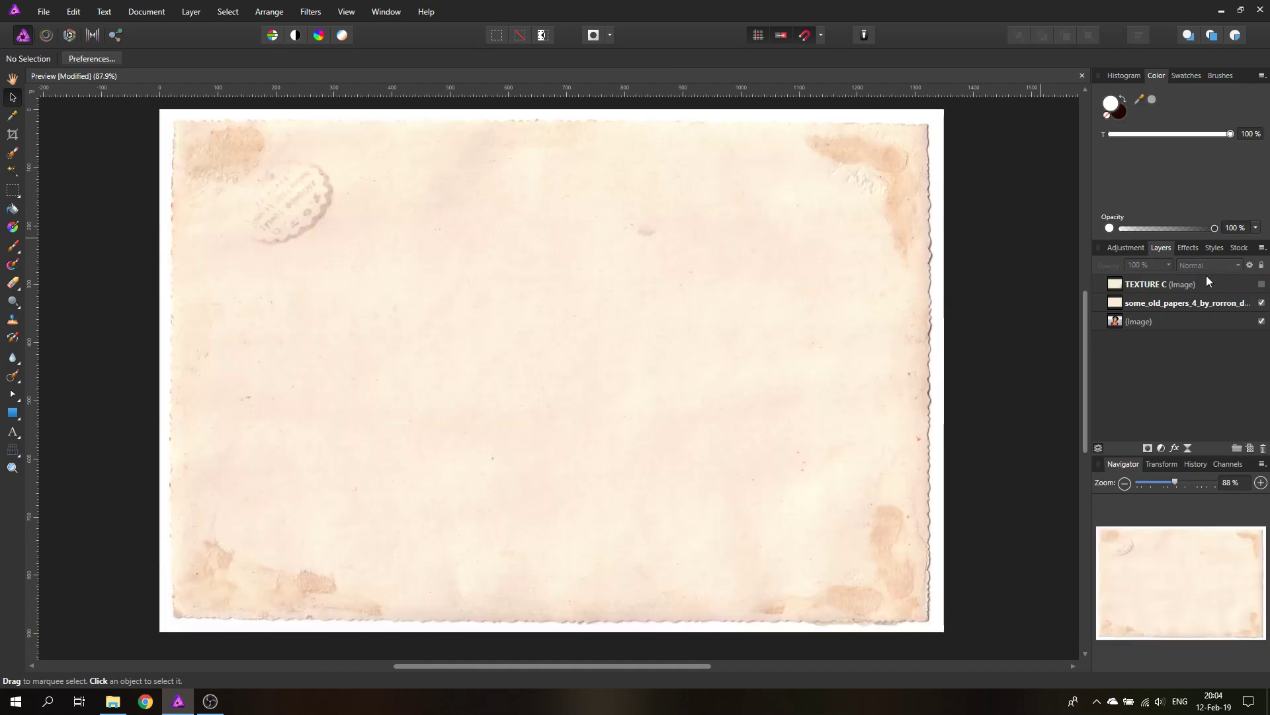
{"action": "left_click", "coordinate": [1261, 284]}
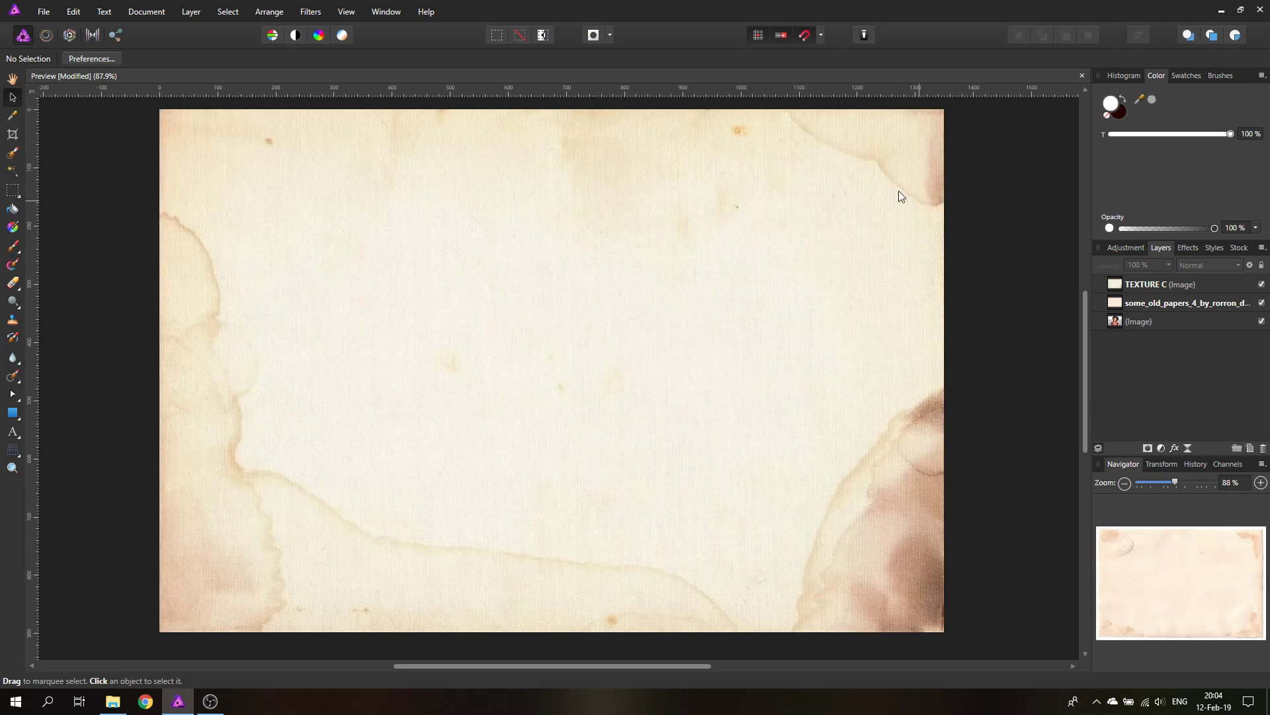
{"action": "left_click", "coordinate": [1118, 306]}
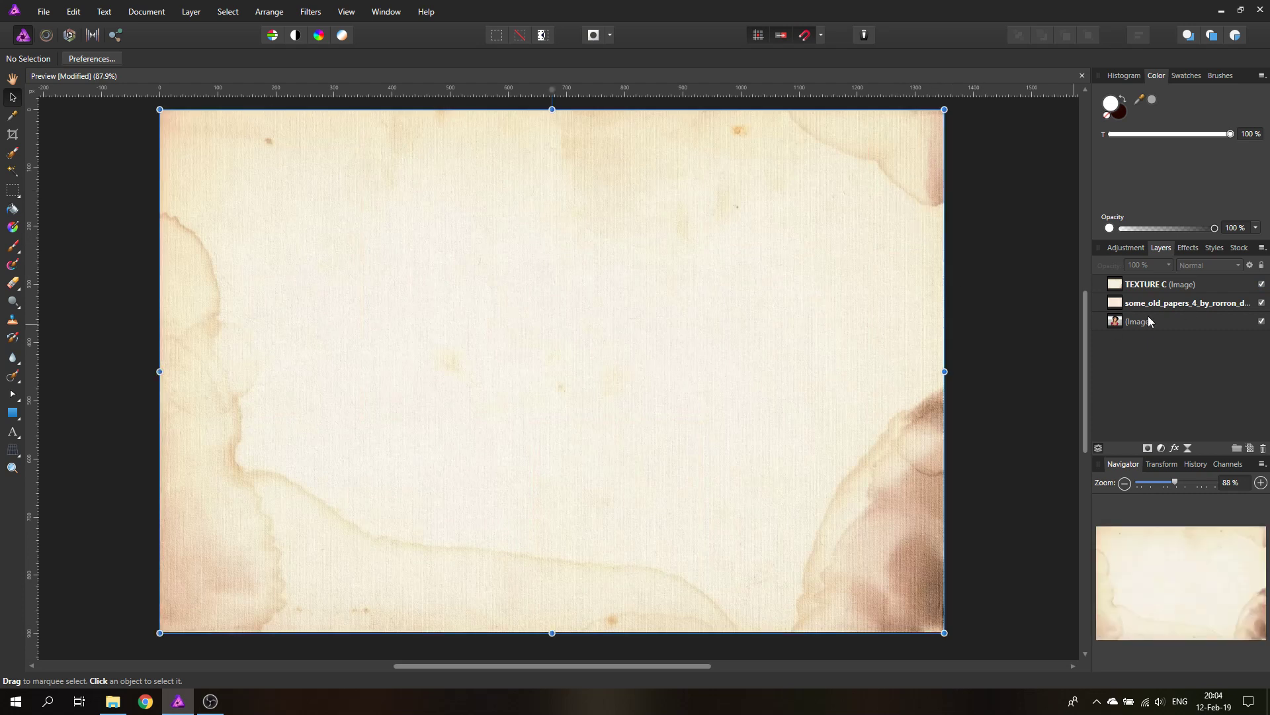
Step: Move some_old_papers_4 above TEXTURE C in the layer stack and rasterize it
{"action": "left_click", "coordinate": [1261, 303]}
{"action": "left_click", "coordinate": [1261, 284]}
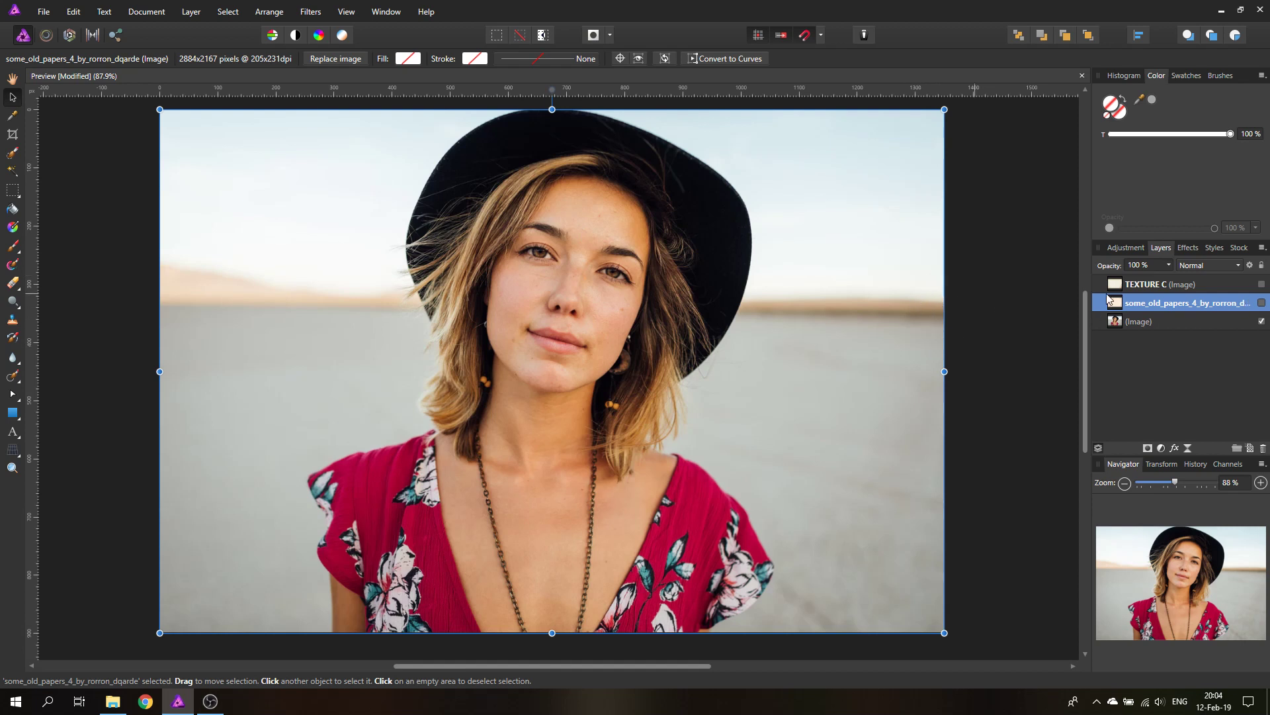
{"action": "left_click", "coordinate": [1262, 302]}
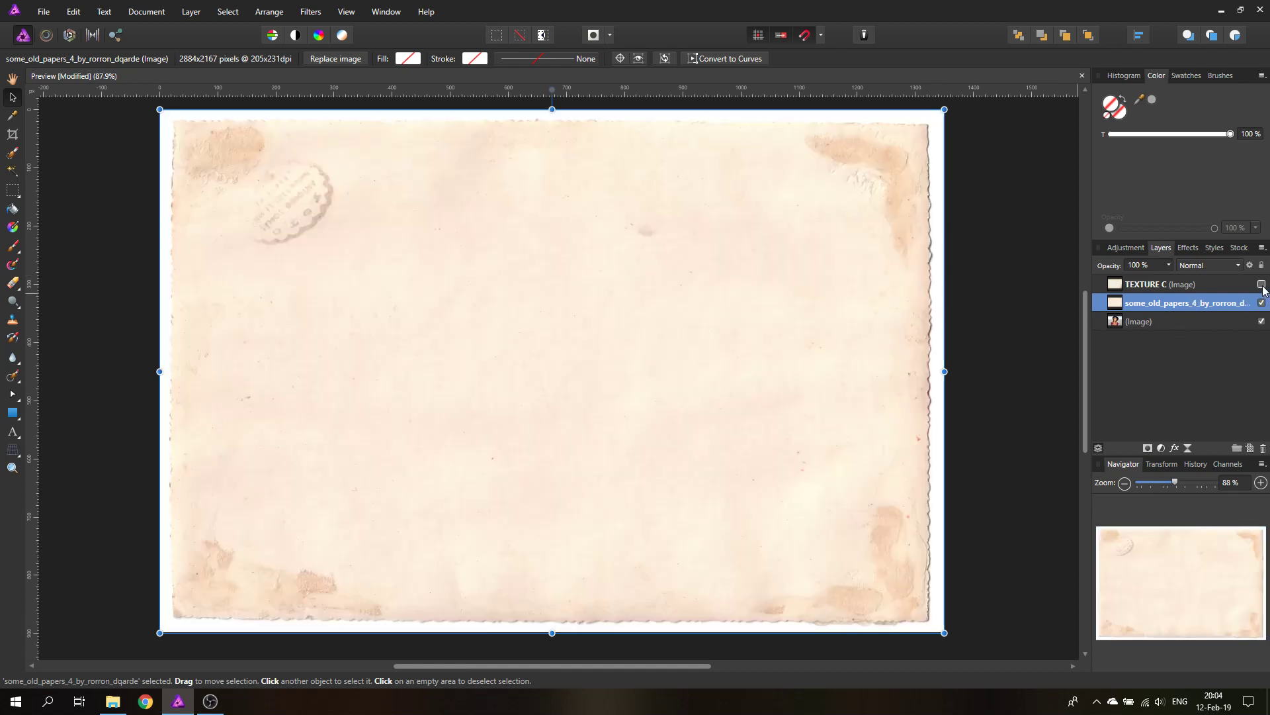
{"action": "left_click_drag", "start_coordinate": [1165, 303], "coordinate": [1164, 284]}
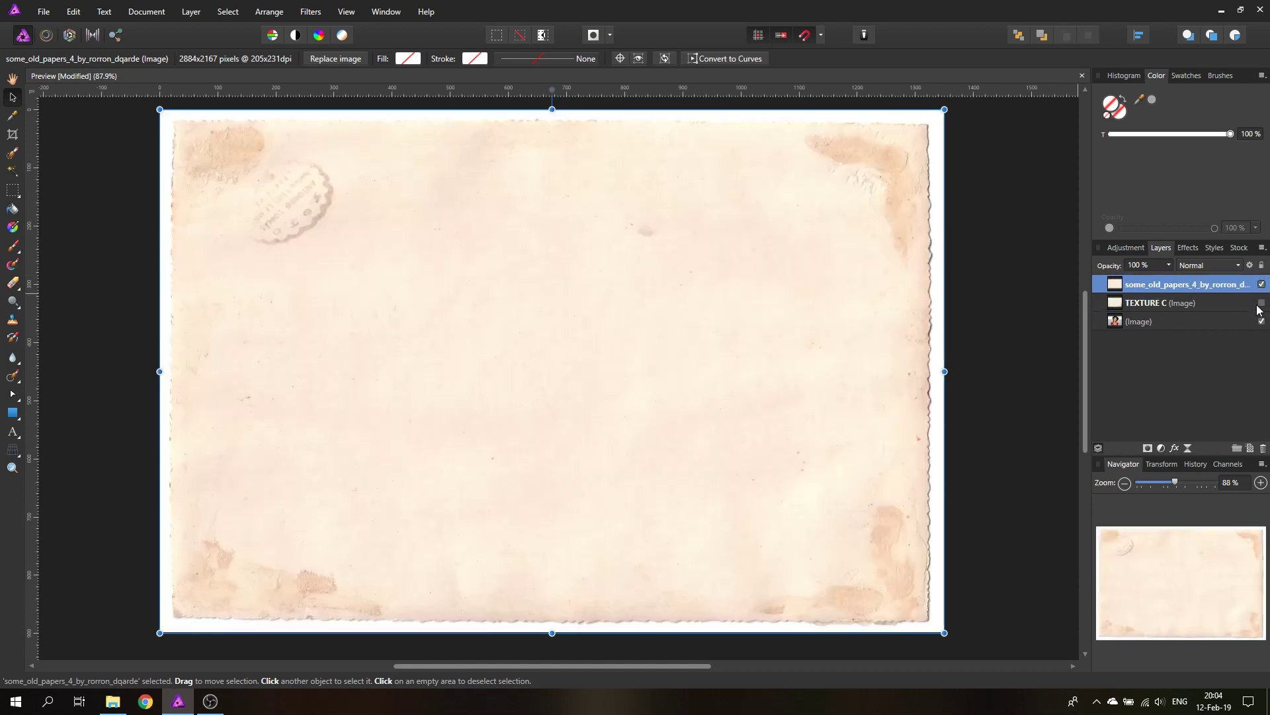
{"action": "left_click", "coordinate": [1261, 302]}
{"action": "right_click", "coordinate": [1128, 288]}
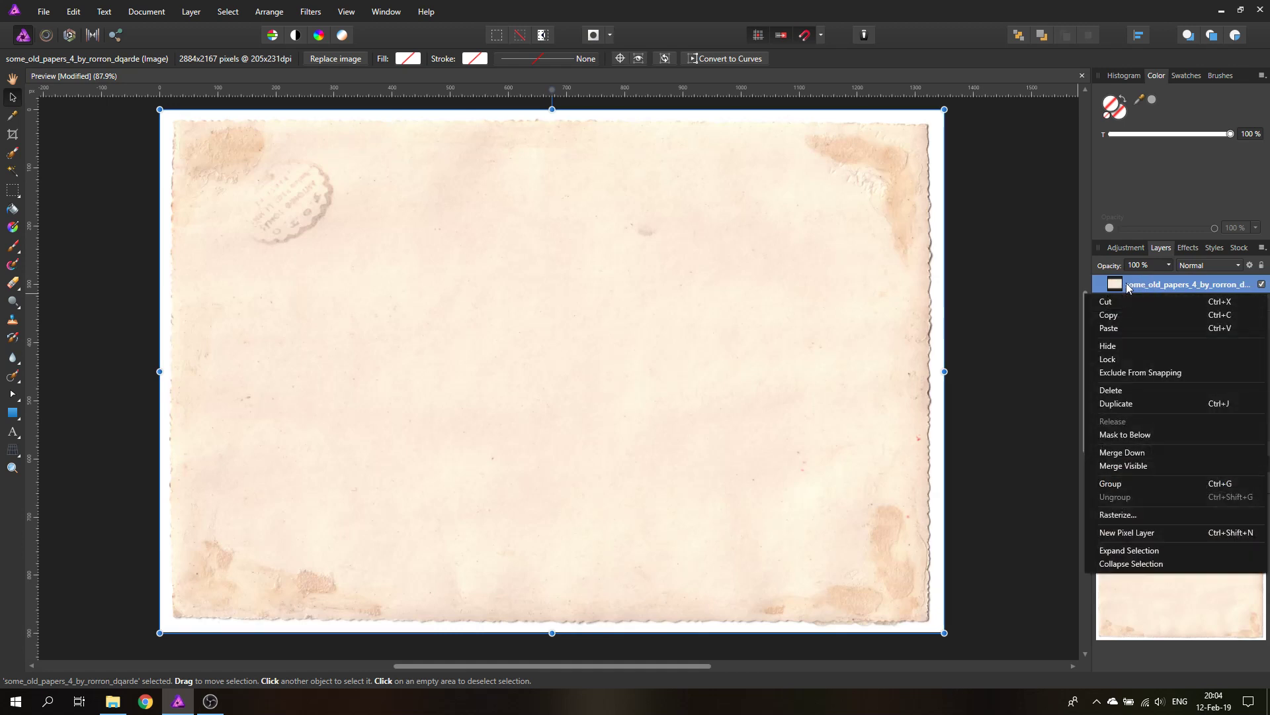
{"action": "left_click", "coordinate": [1120, 516]}
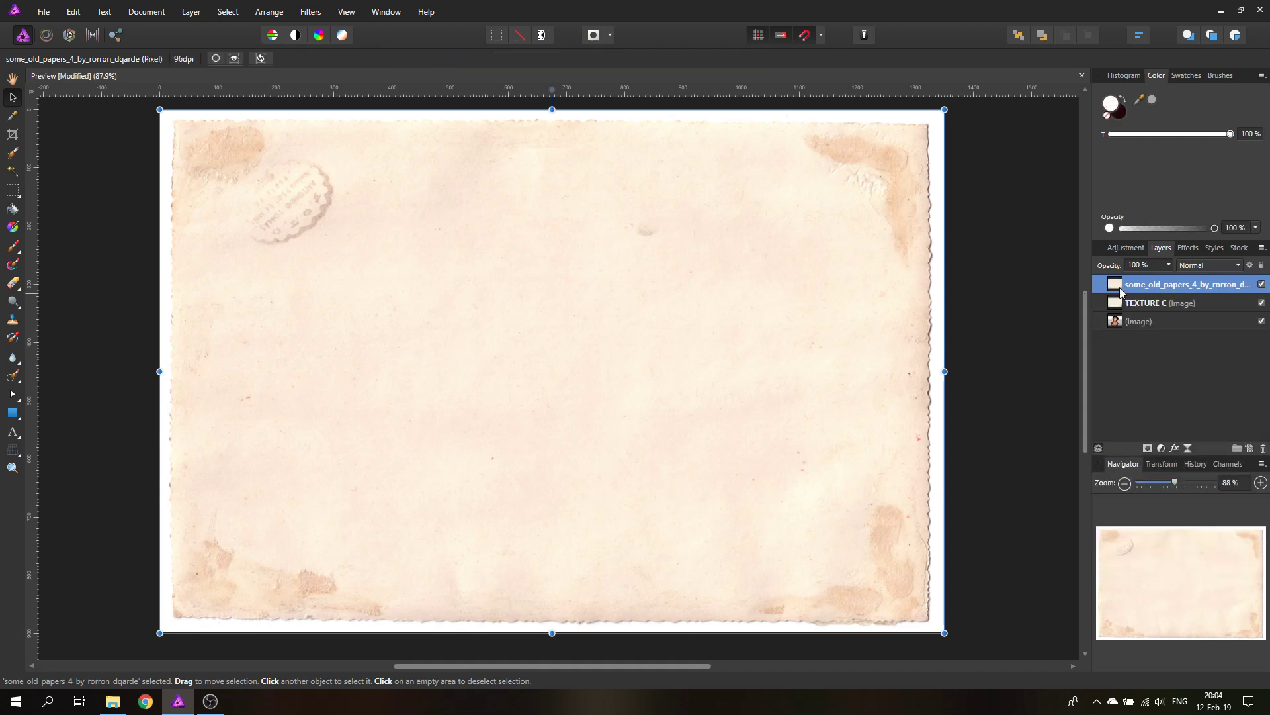
Step: Select the paper's white torn border at 5% tolerance and copy it to a new layer
{"action": "left_click", "coordinate": [10, 171]}
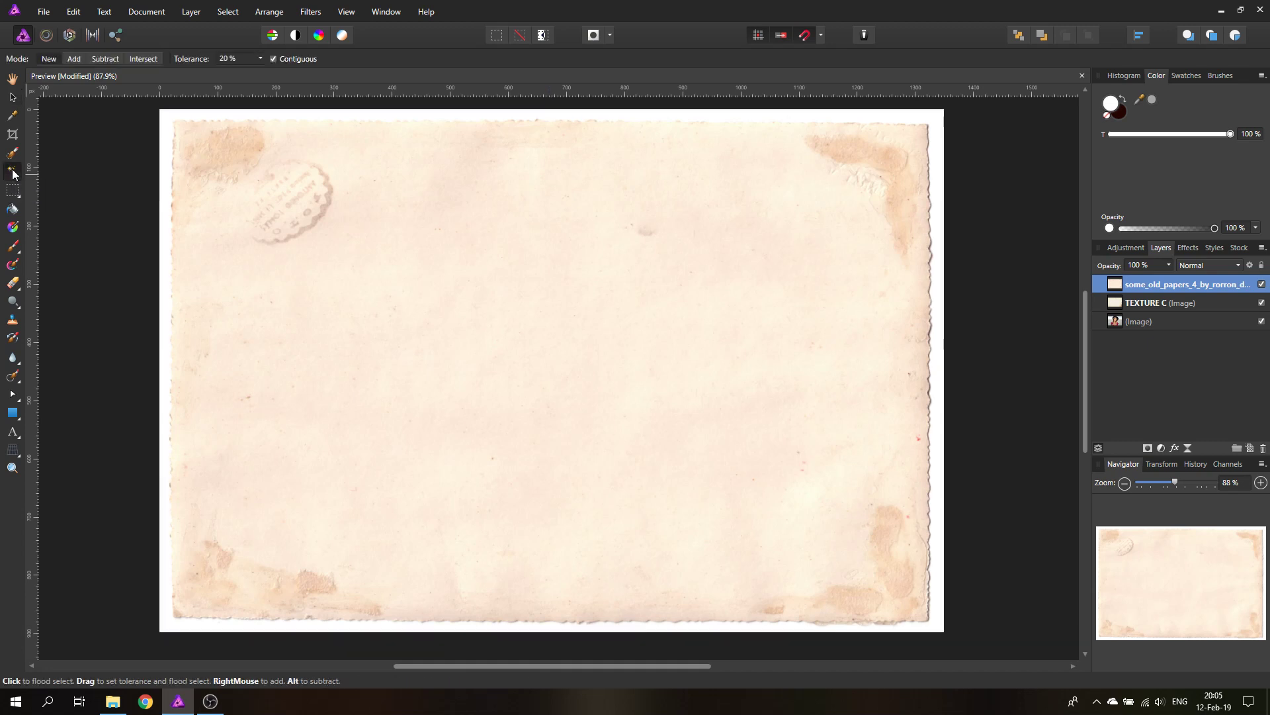
{"action": "left_click", "coordinate": [243, 59]}
{"action": "type", "text": "5"}
{"action": "key", "text": "Return"}
{"action": "left_click", "coordinate": [168, 118]}
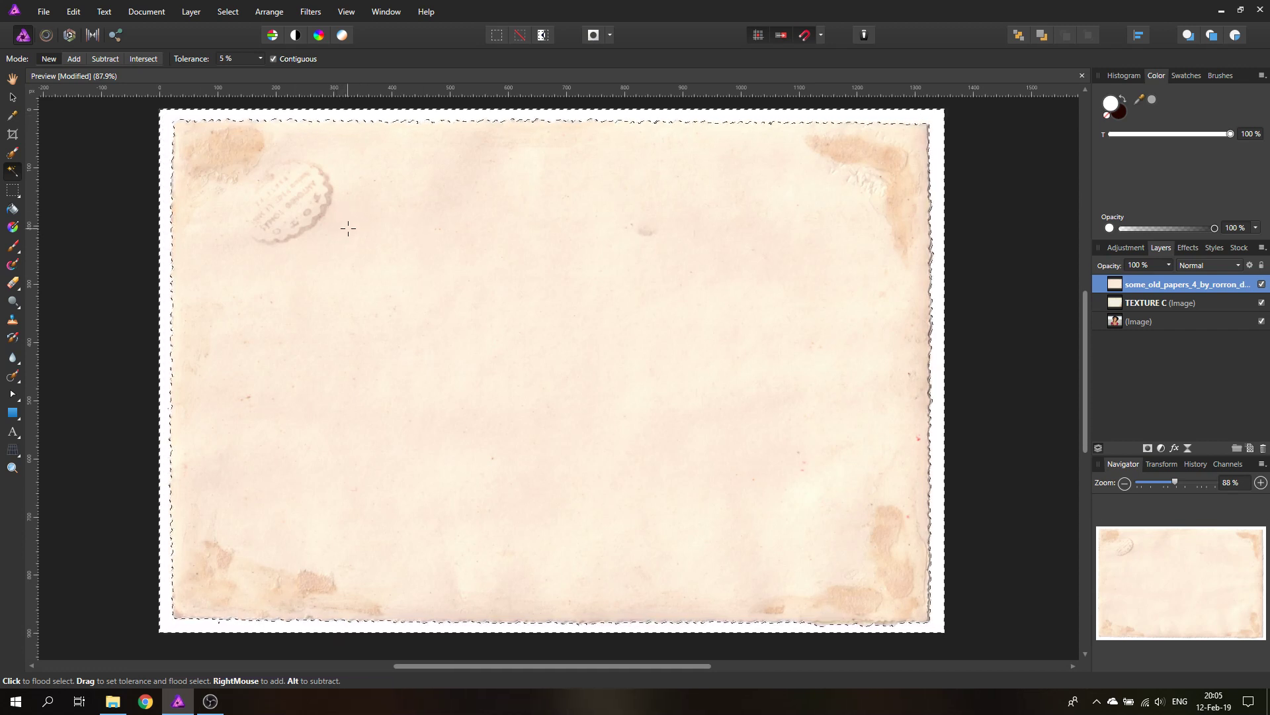
{"action": "key", "text": "ctrl+j"}
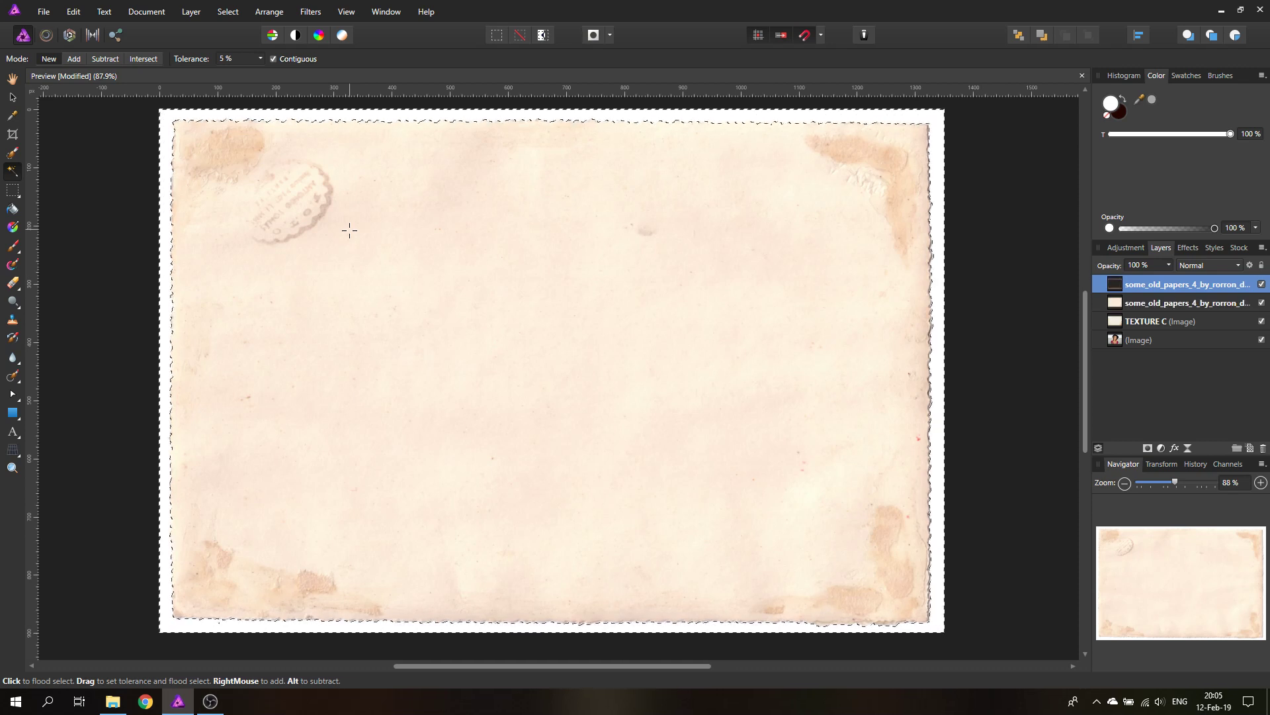
Step: Deselect, check each layer's contribution by toggling visibility, and select the second paper layer
{"action": "key", "text": "ctrl+d"}
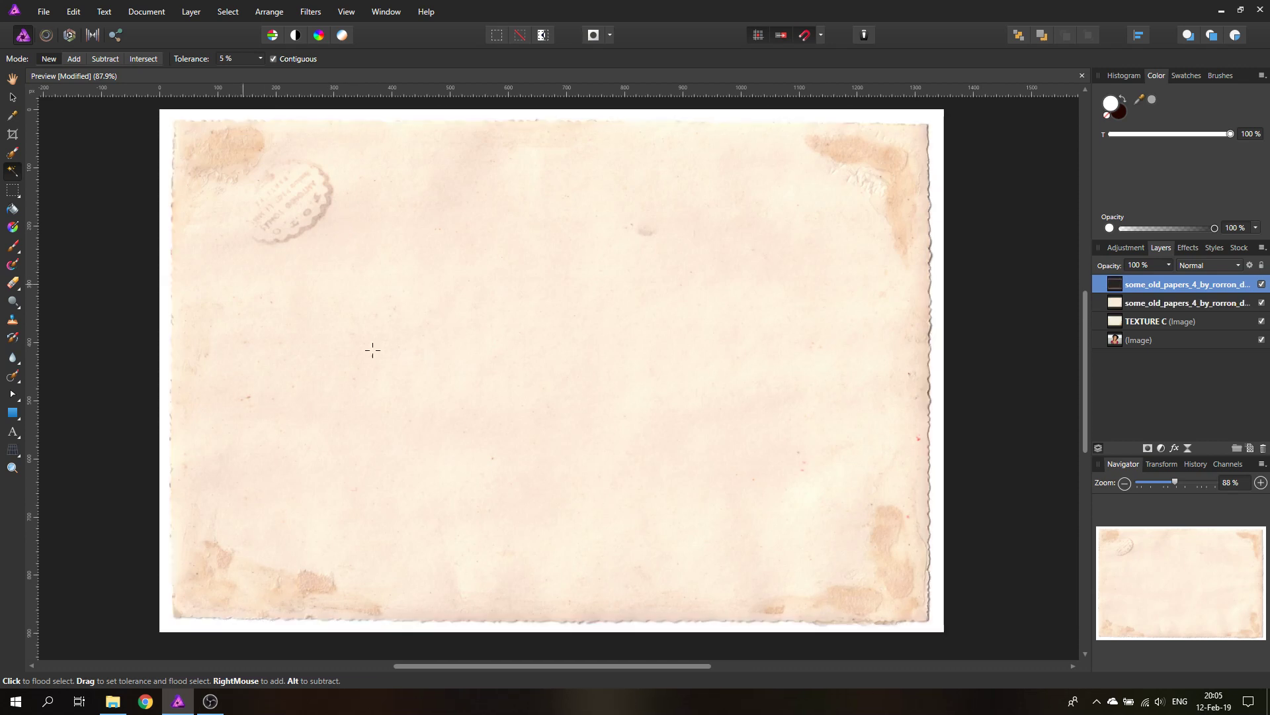
{"action": "left_click", "coordinate": [1261, 303]}
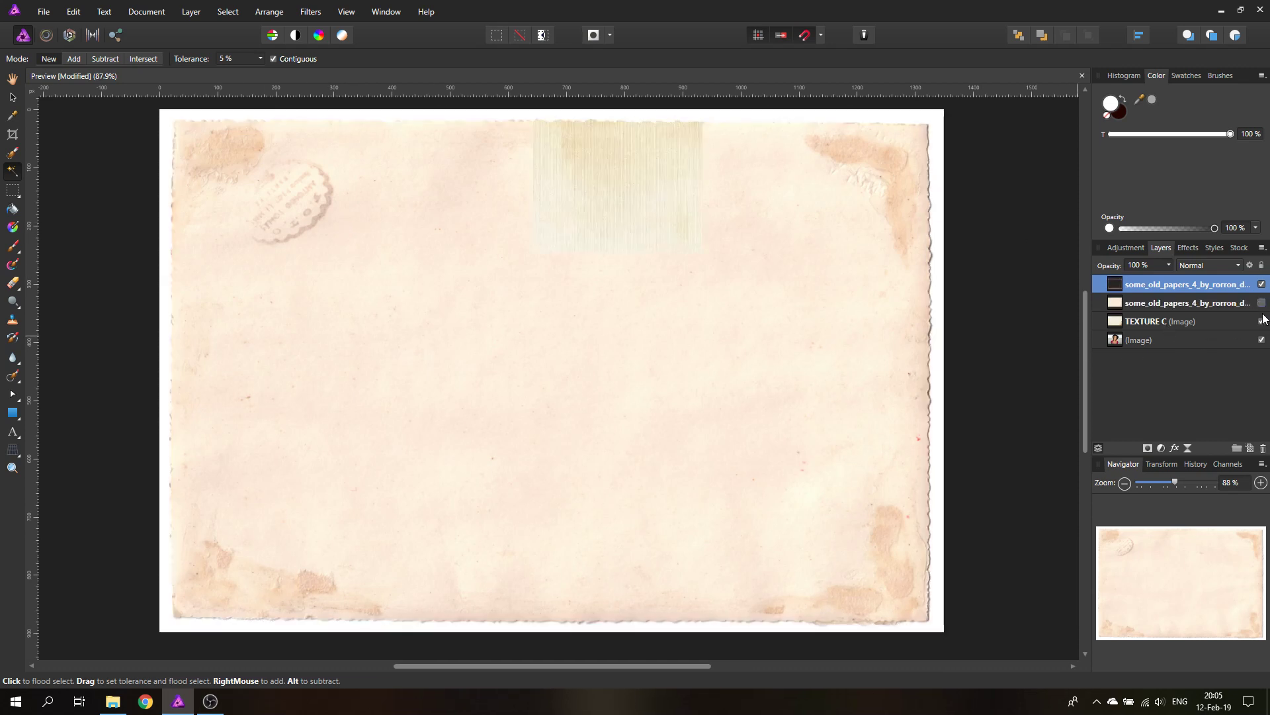
{"action": "left_click", "coordinate": [1262, 322]}
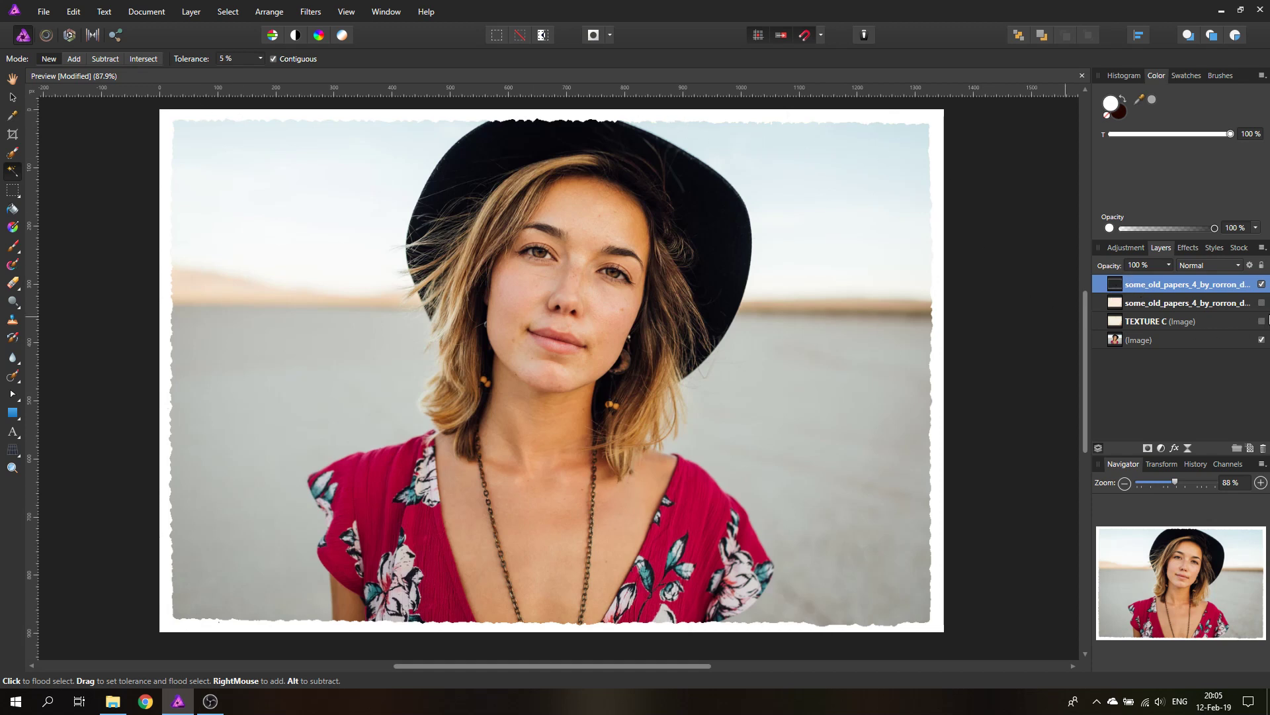
{"action": "left_click", "coordinate": [1262, 303]}
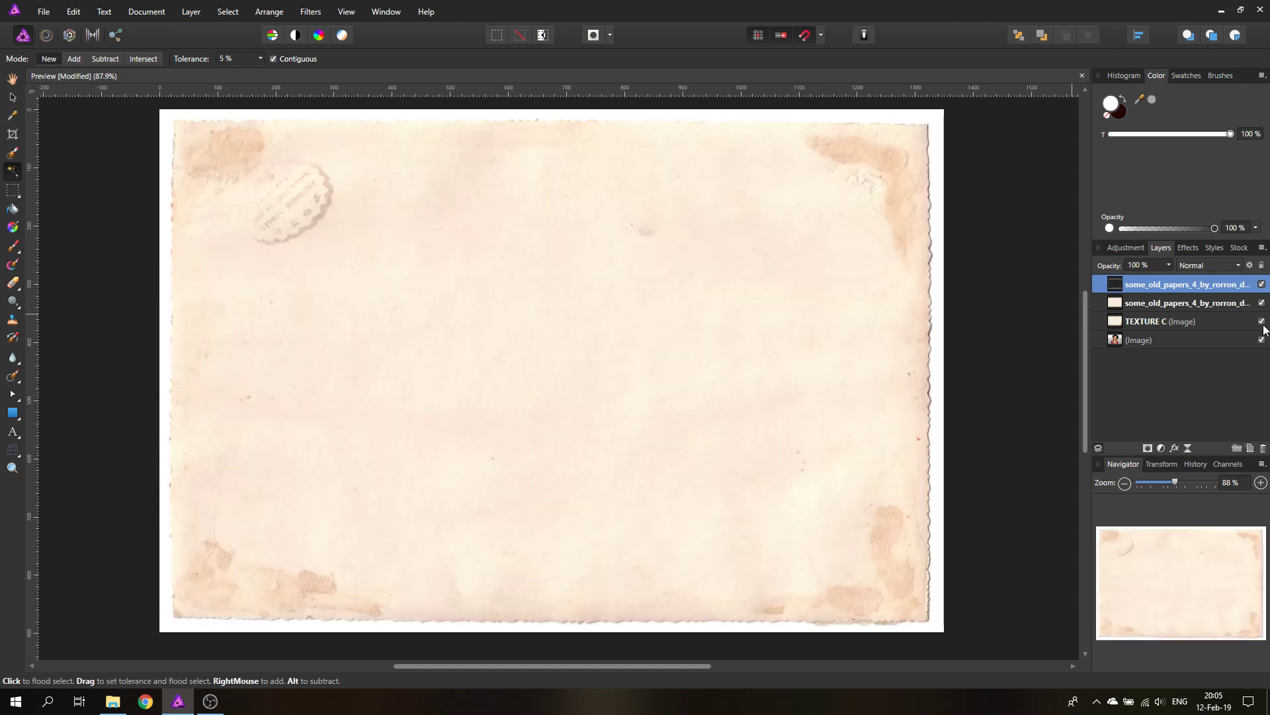
{"action": "left_click", "coordinate": [1155, 304]}
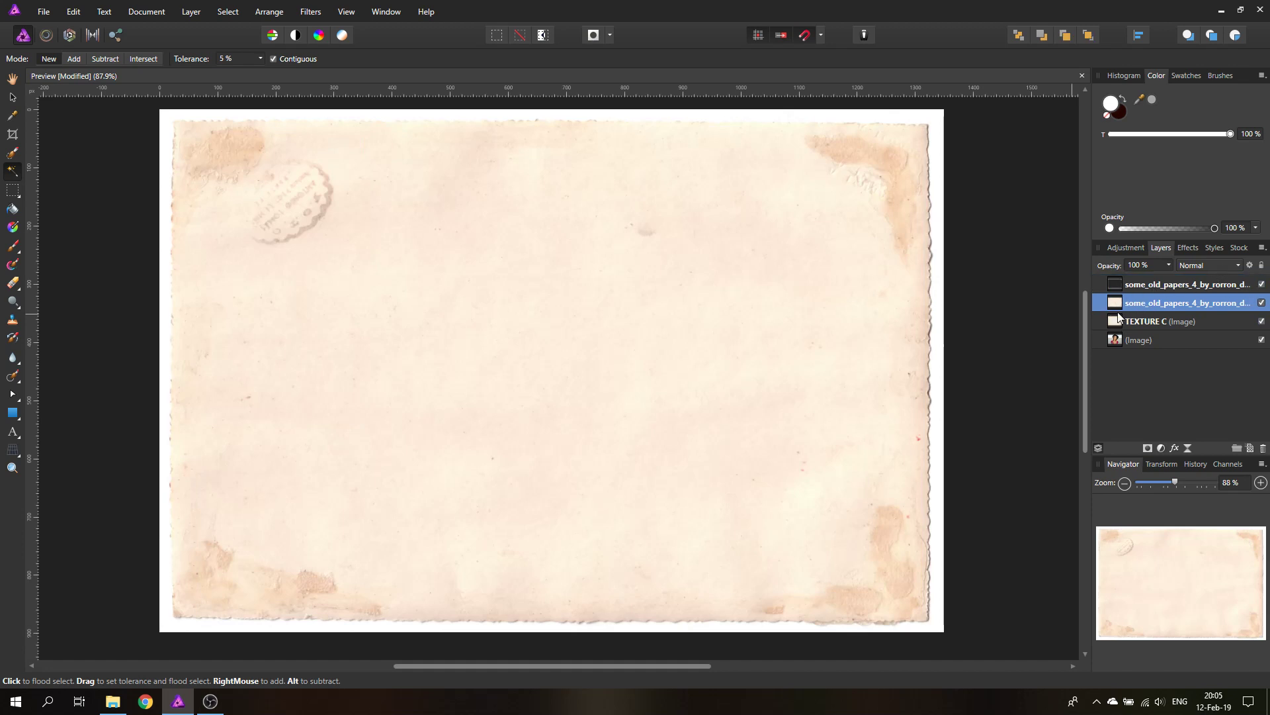
Step: Set both the second old-paper layer and TEXTURE C to Multiply, then select the portrait layer
{"action": "left_click", "coordinate": [1209, 265]}
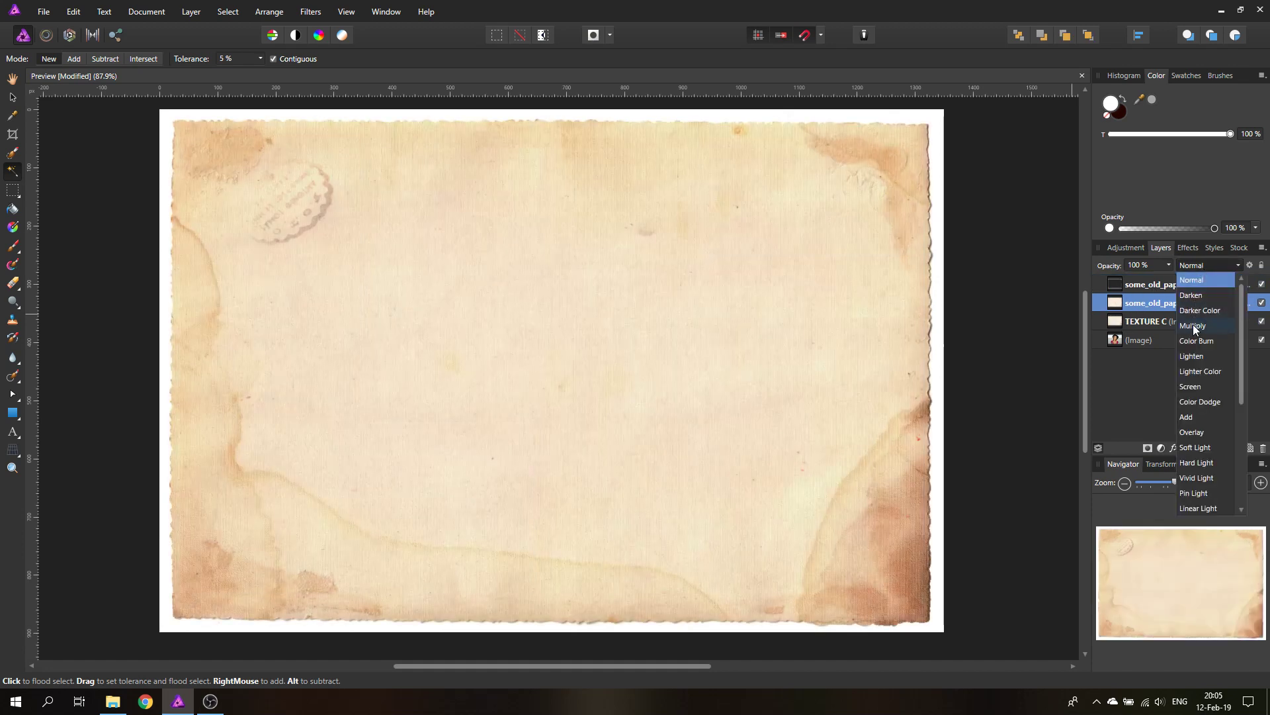
{"action": "left_click", "coordinate": [1194, 317]}
{"action": "left_click", "coordinate": [1154, 324]}
{"action": "left_click", "coordinate": [1202, 265]}
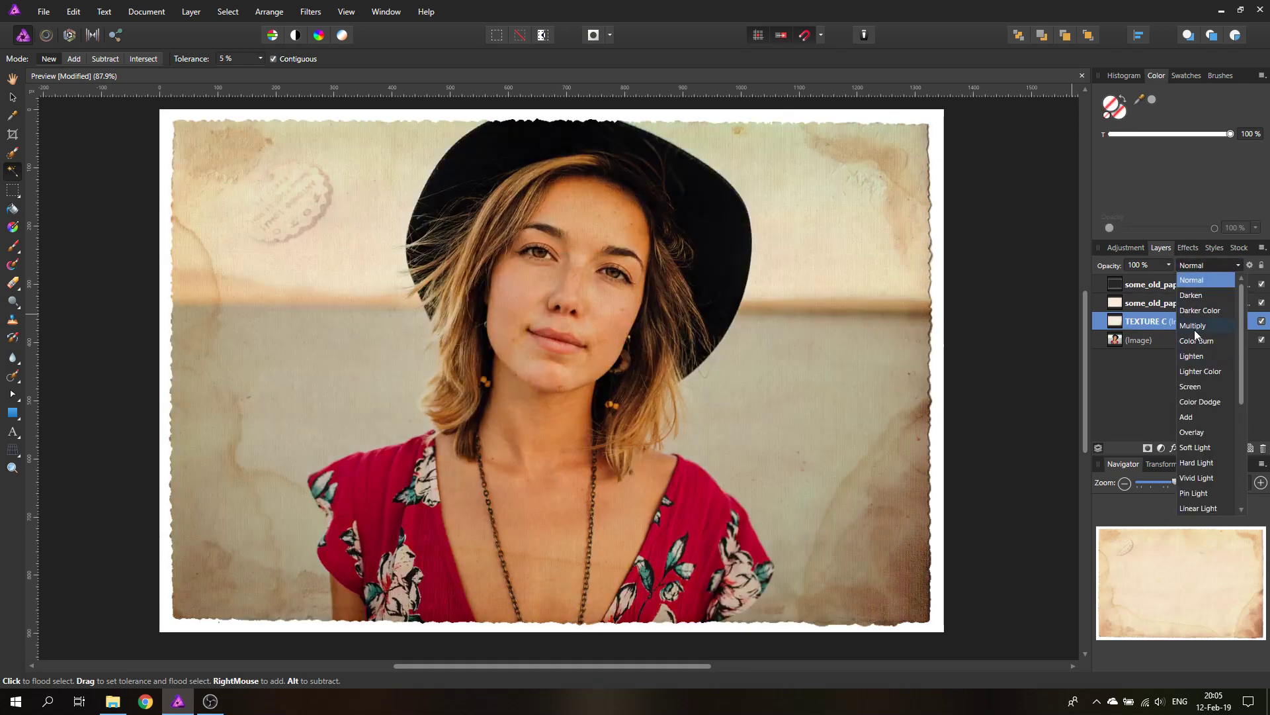
{"action": "left_click", "coordinate": [1194, 326]}
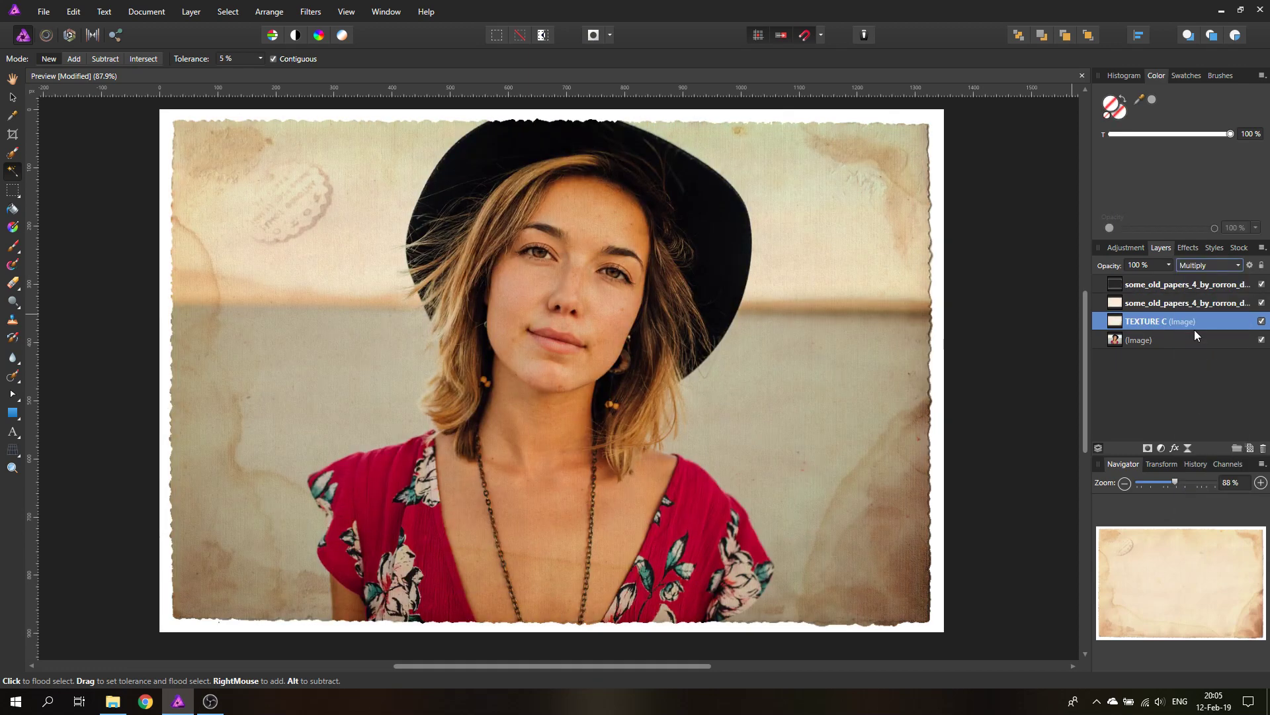
{"action": "left_click", "coordinate": [13, 96]}
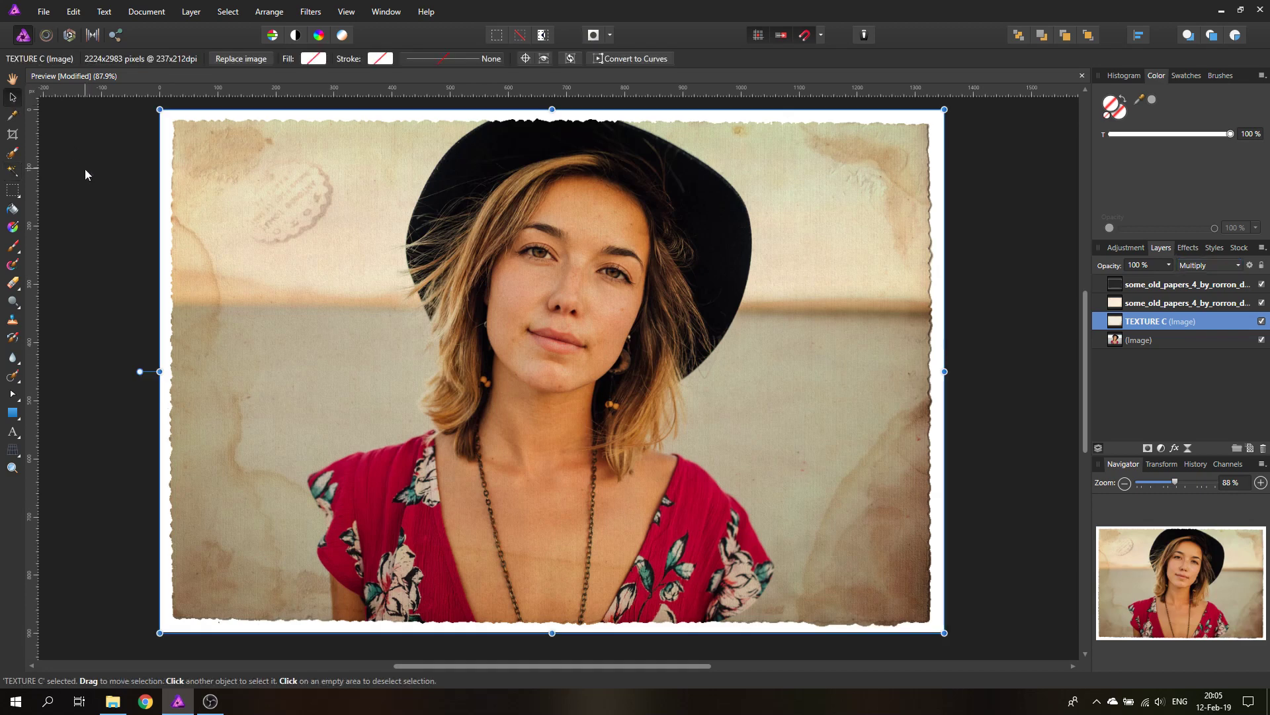
{"action": "left_click", "coordinate": [85, 167]}
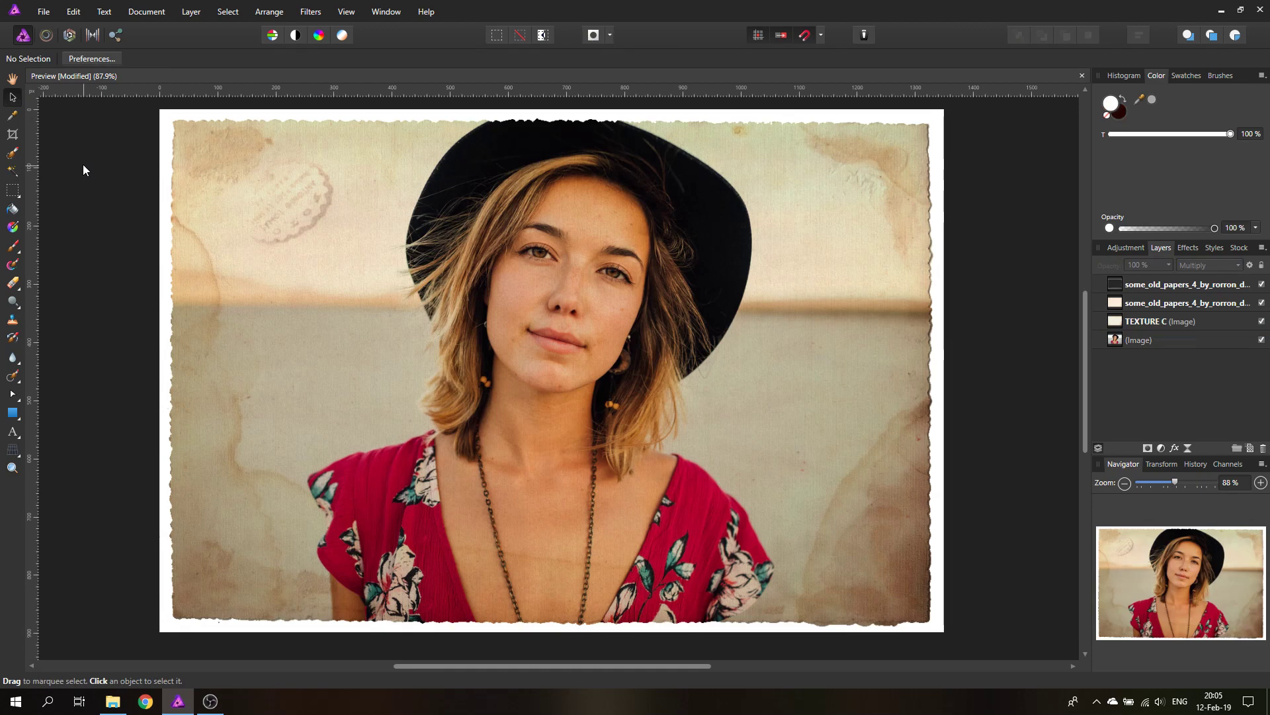
{"action": "left_click", "coordinate": [1118, 345]}
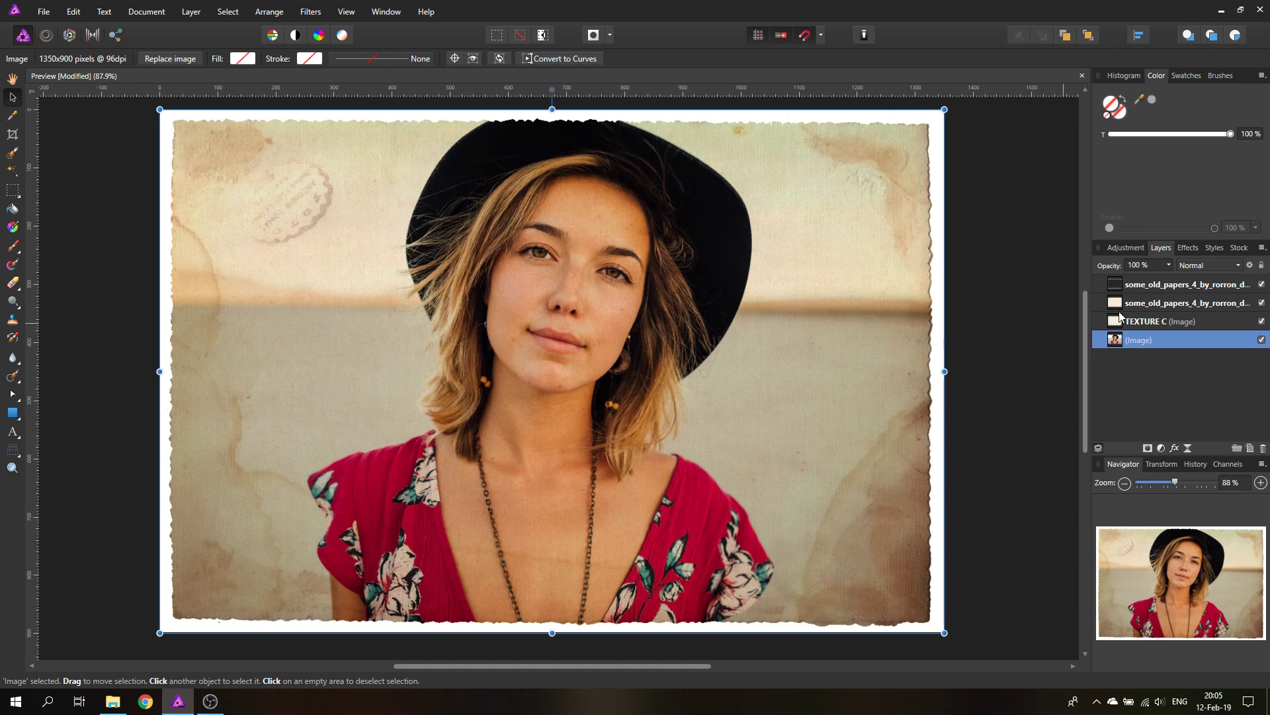
Step: Add a Black & White adjustment with Red 71%, brighter greens and cyans, and Magenta 159%
{"action": "left_click", "coordinate": [1161, 448]}
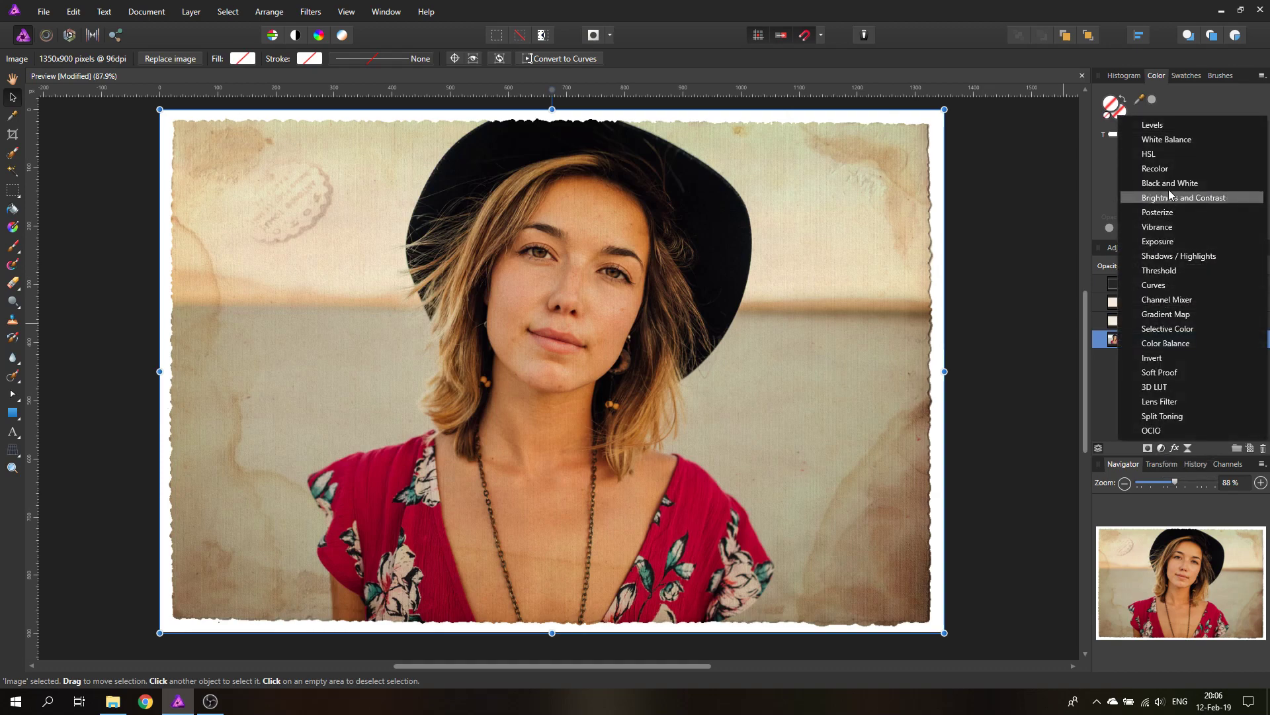
{"action": "left_click", "coordinate": [1179, 184]}
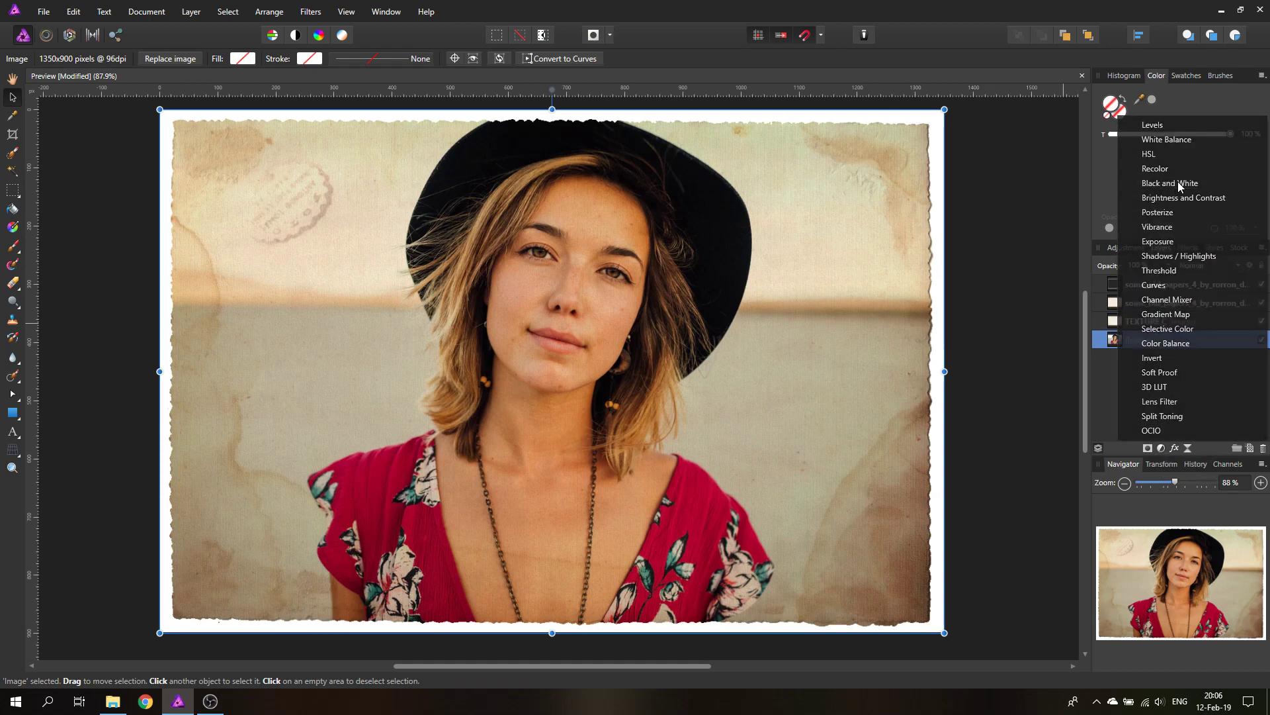
{"action": "left_click_drag", "start_coordinate": [973, 349], "coordinate": [874, 346]}
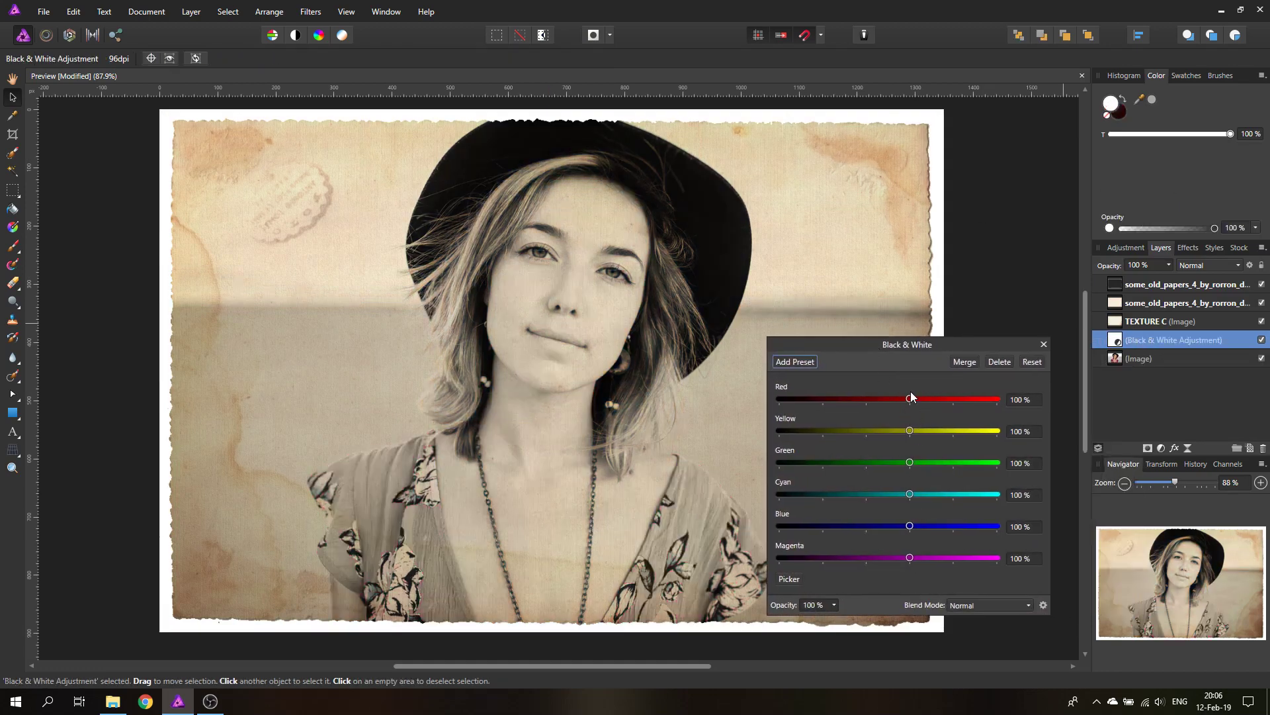
{"action": "left_click_drag", "start_coordinate": [911, 400], "coordinate": [909, 435]}
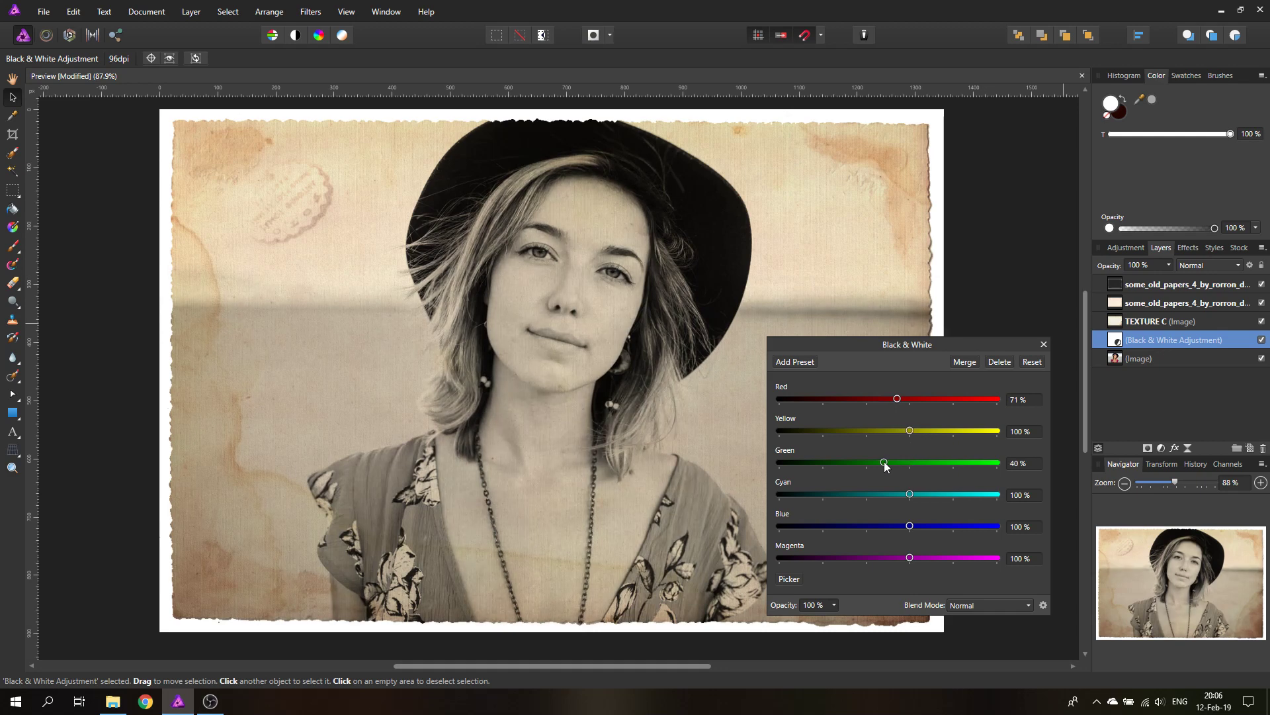
{"action": "left_click_drag", "start_coordinate": [885, 465], "coordinate": [961, 564]}
{"action": "key", "text": "ctrl+z"}
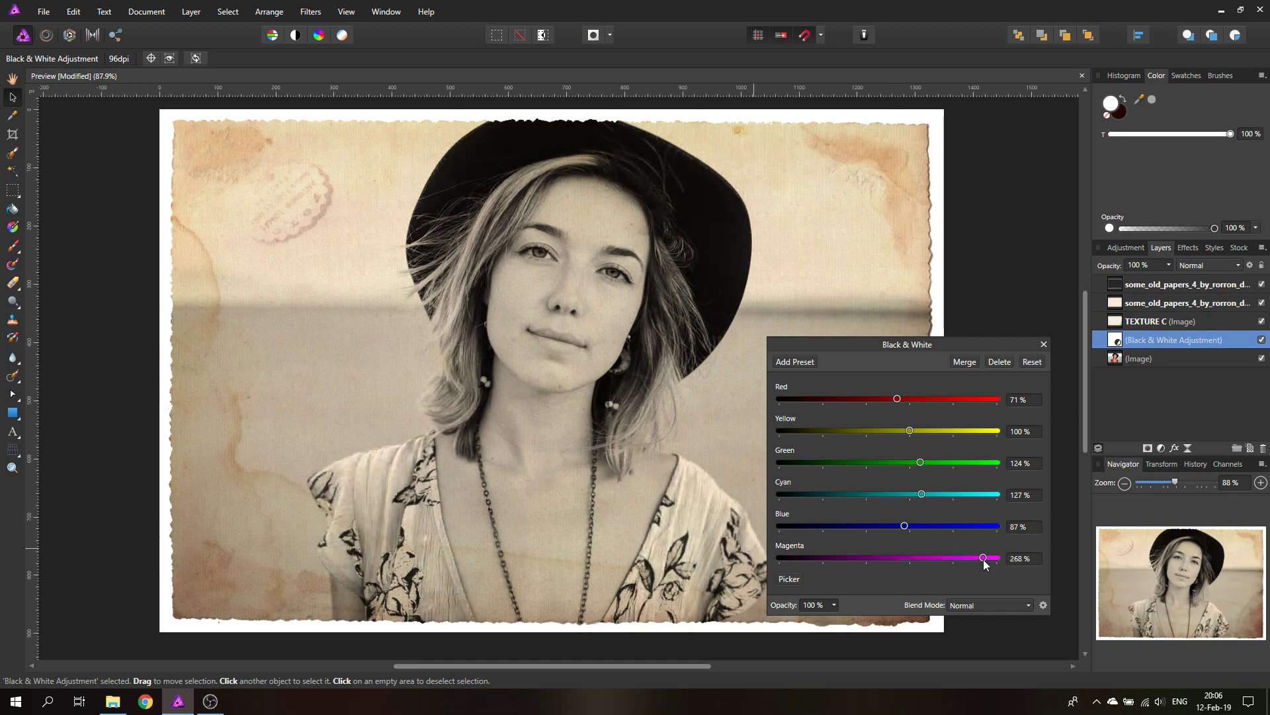
{"action": "left_click_drag", "start_coordinate": [835, 559], "coordinate": [830, 559]}
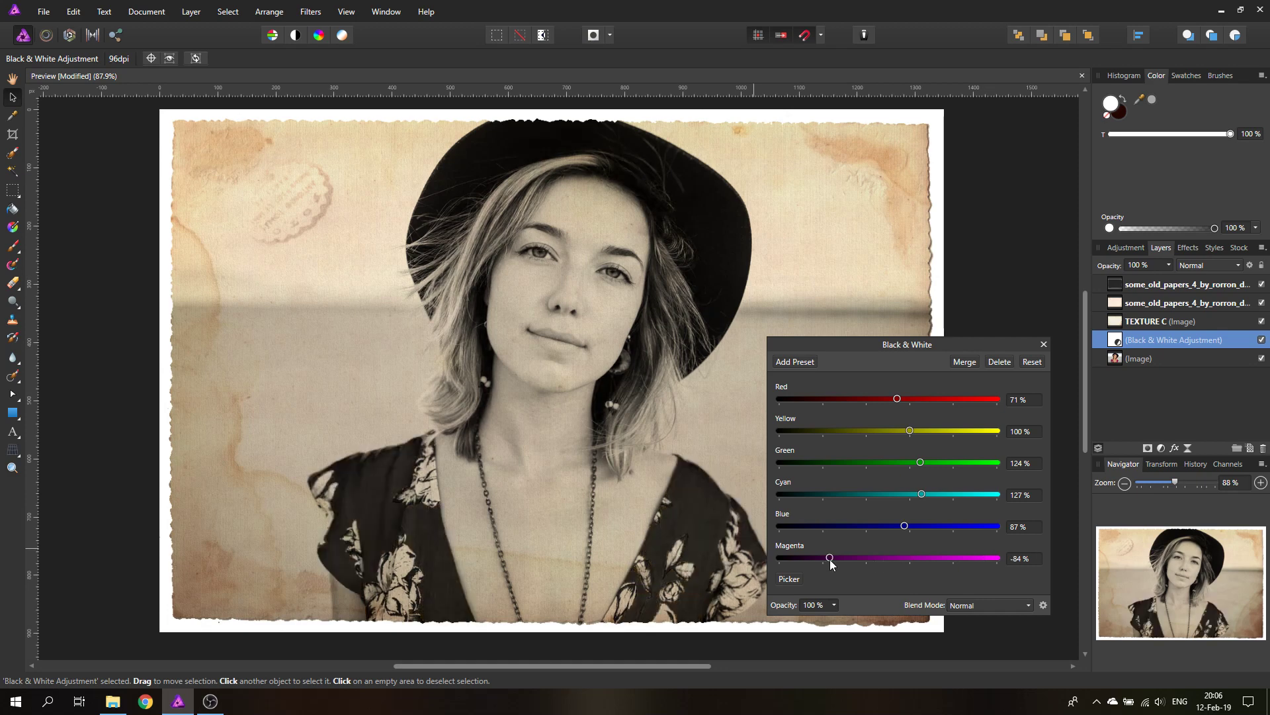
{"action": "left_click_drag", "start_coordinate": [830, 558], "coordinate": [936, 563]}
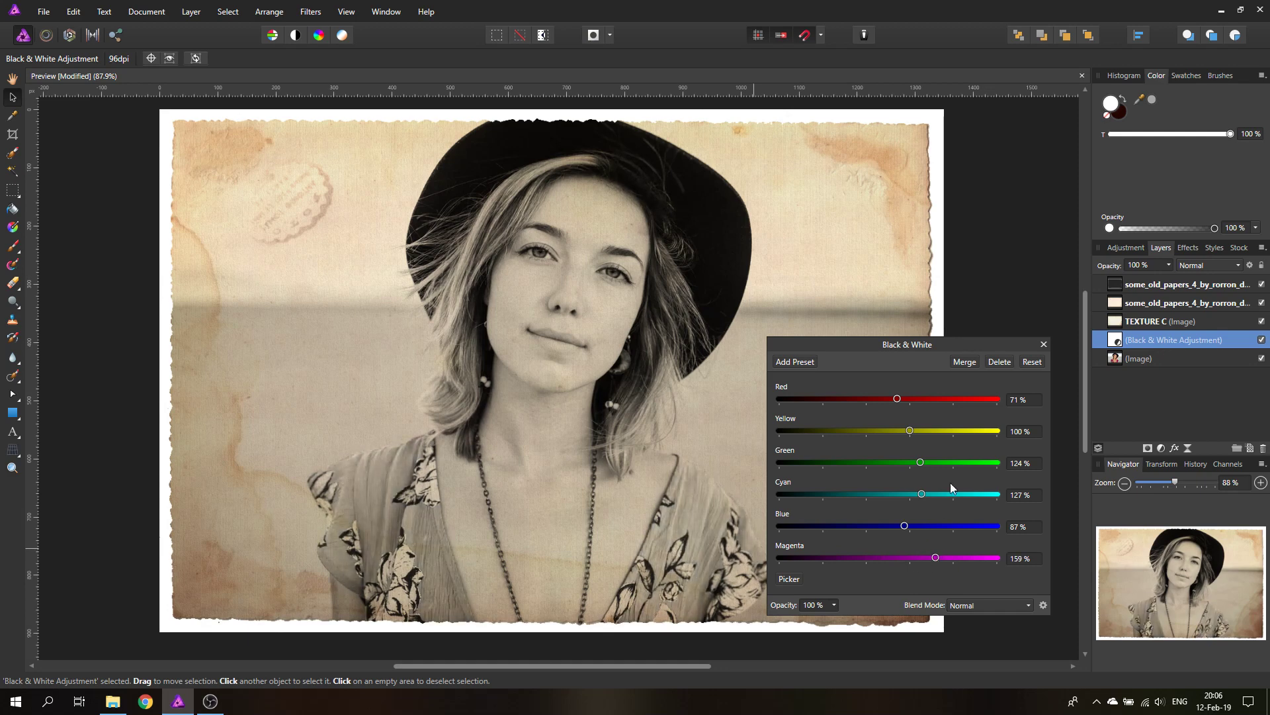
{"action": "left_click", "coordinate": [1044, 344]}
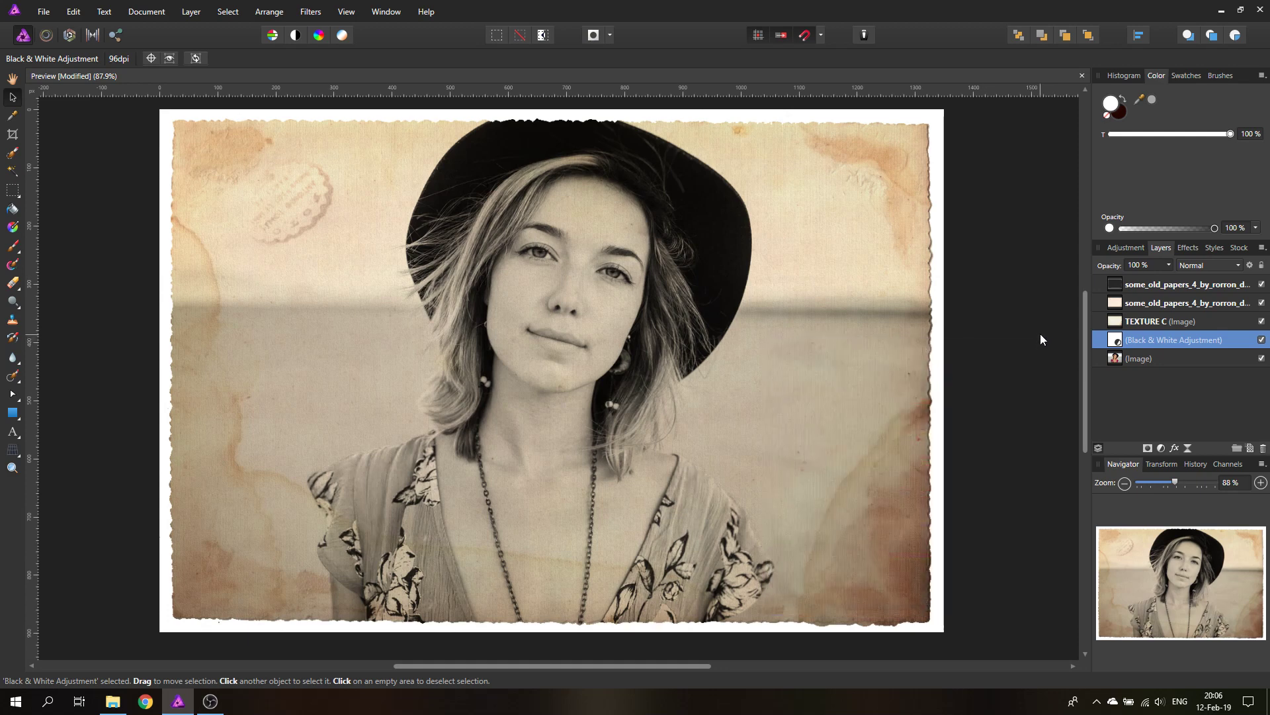
Step: Add a Levels adjustment with black level 9%, white level 85% and gamma 1.031
{"action": "left_click", "coordinate": [1161, 448]}
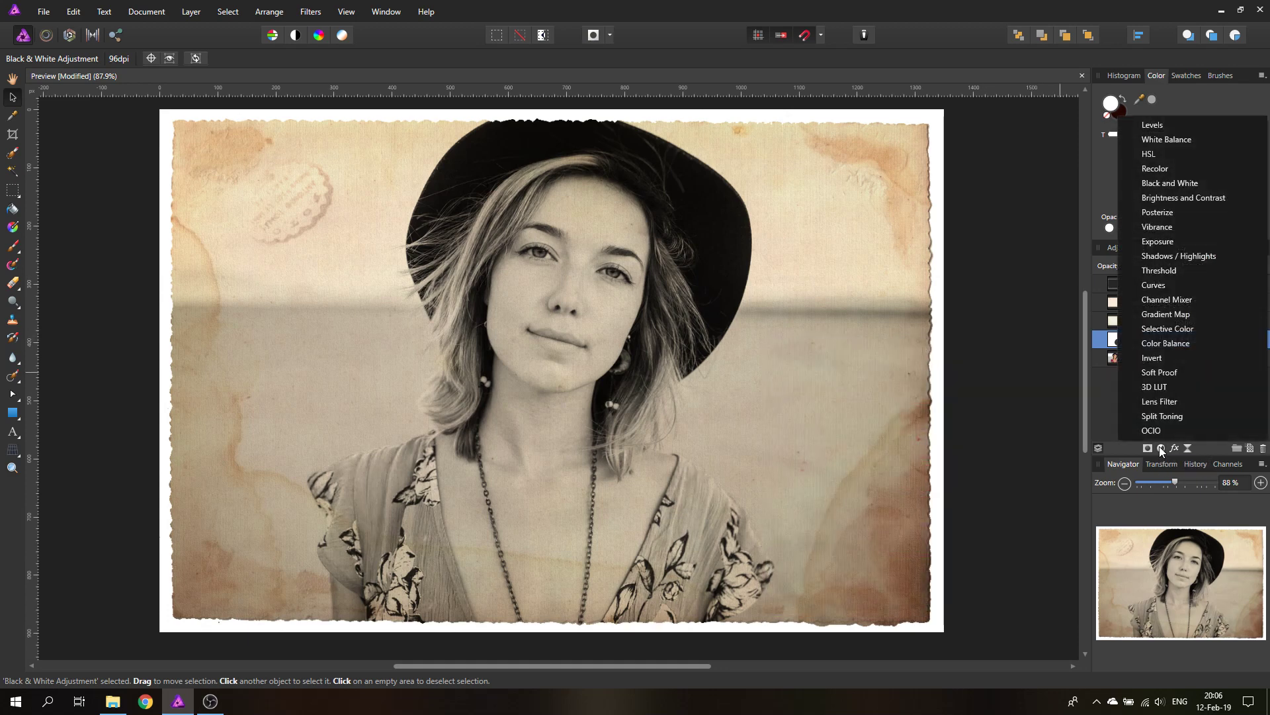
{"action": "left_click", "coordinate": [1135, 126]}
{"action": "left_click_drag", "start_coordinate": [866, 365], "coordinate": [951, 341]}
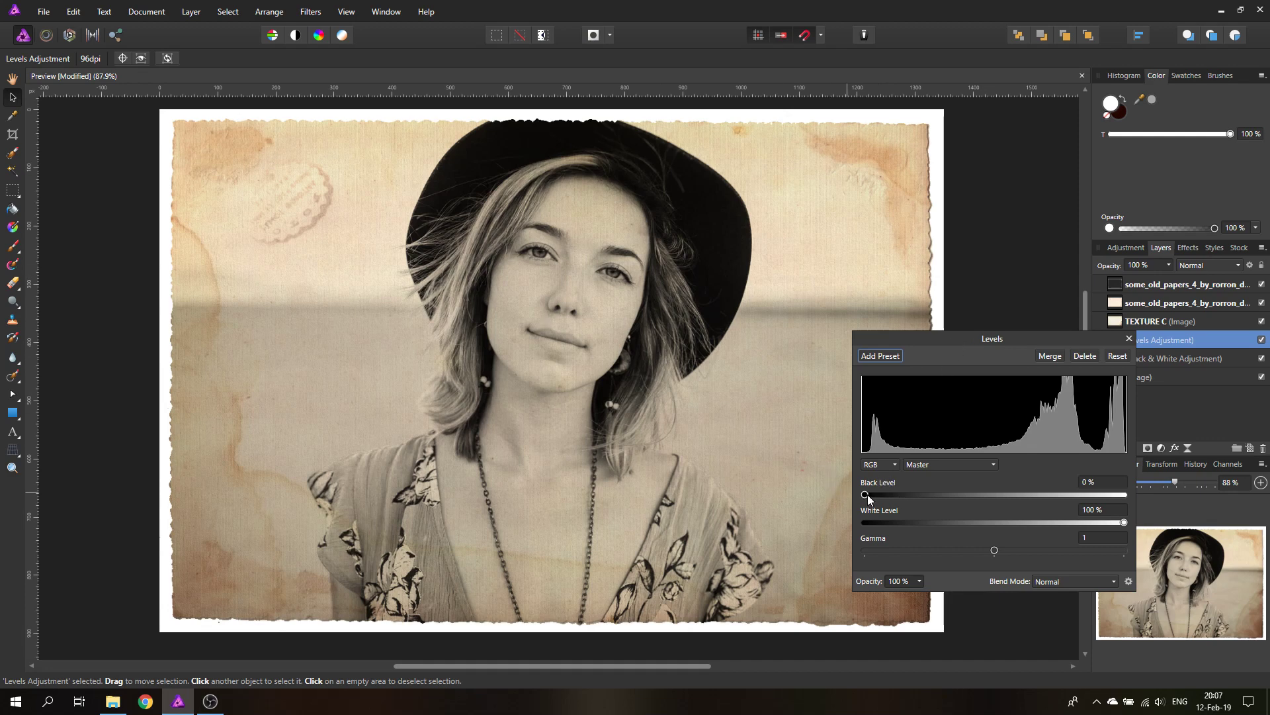
{"action": "left_click_drag", "start_coordinate": [868, 494], "coordinate": [888, 497]}
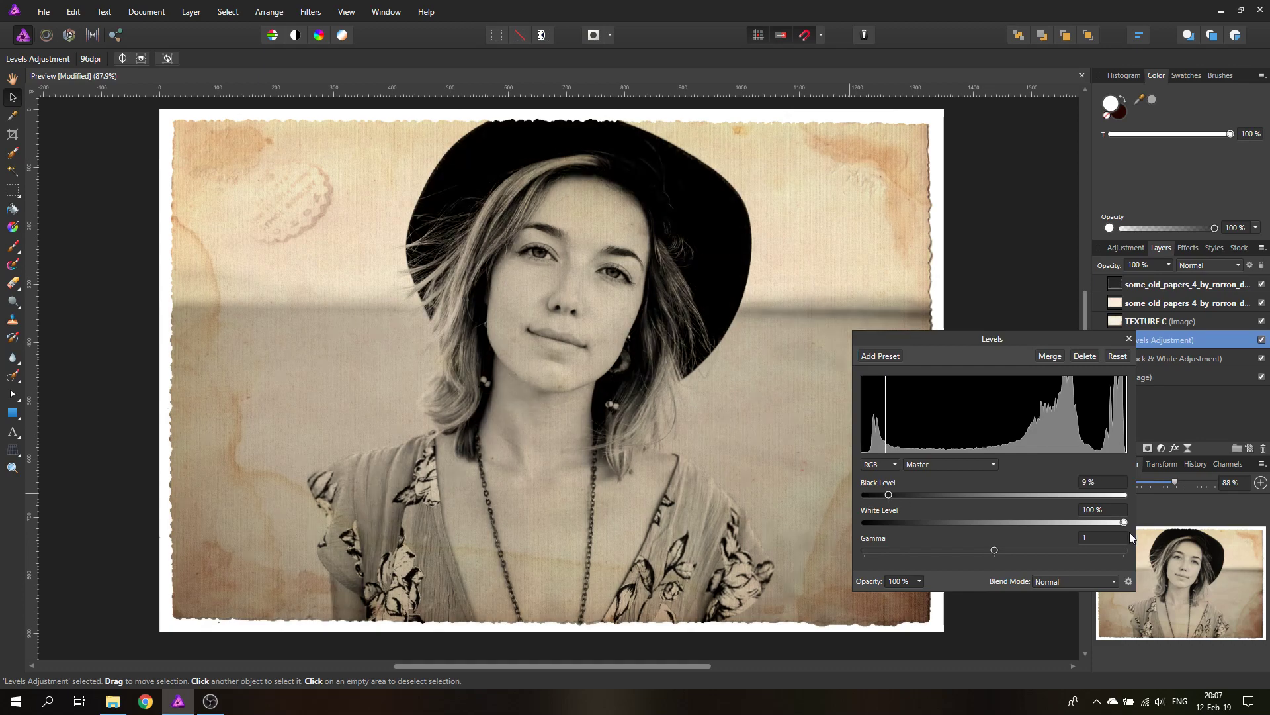
{"action": "left_click_drag", "start_coordinate": [1124, 522], "coordinate": [1086, 525]}
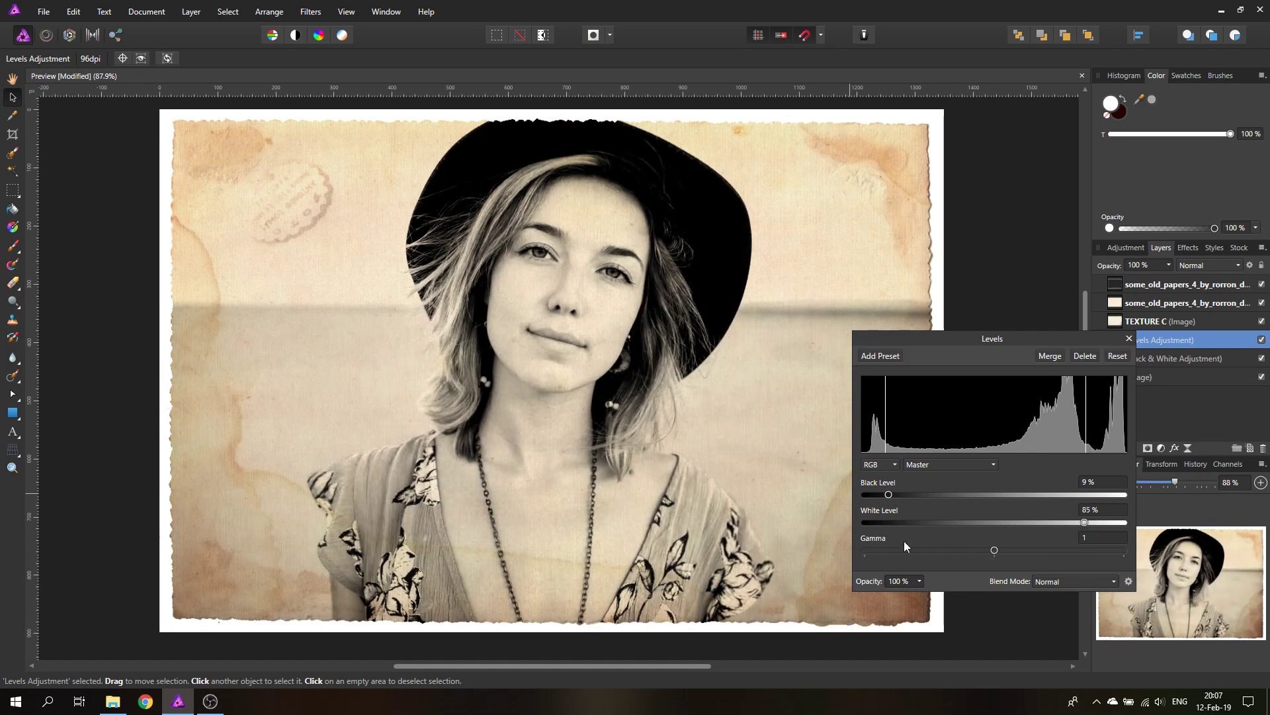
{"action": "mouse_move", "coordinate": [998, 555]}
{"action": "left_mouse_down"}
{"action": "mouse_move", "coordinate": [939, 550]}
{"action": "mouse_move", "coordinate": [1047, 558]}
{"action": "mouse_move", "coordinate": [1000, 555]}
{"action": "left_mouse_up"}
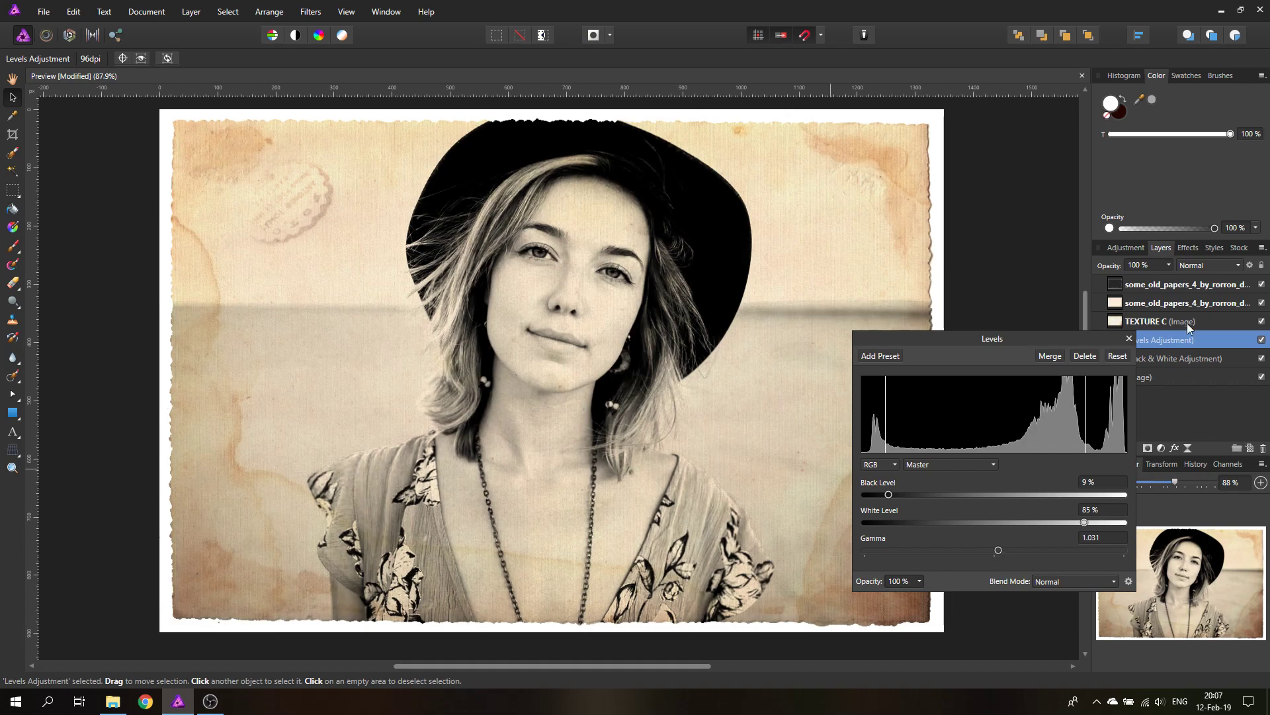
{"action": "left_click", "coordinate": [1128, 338]}
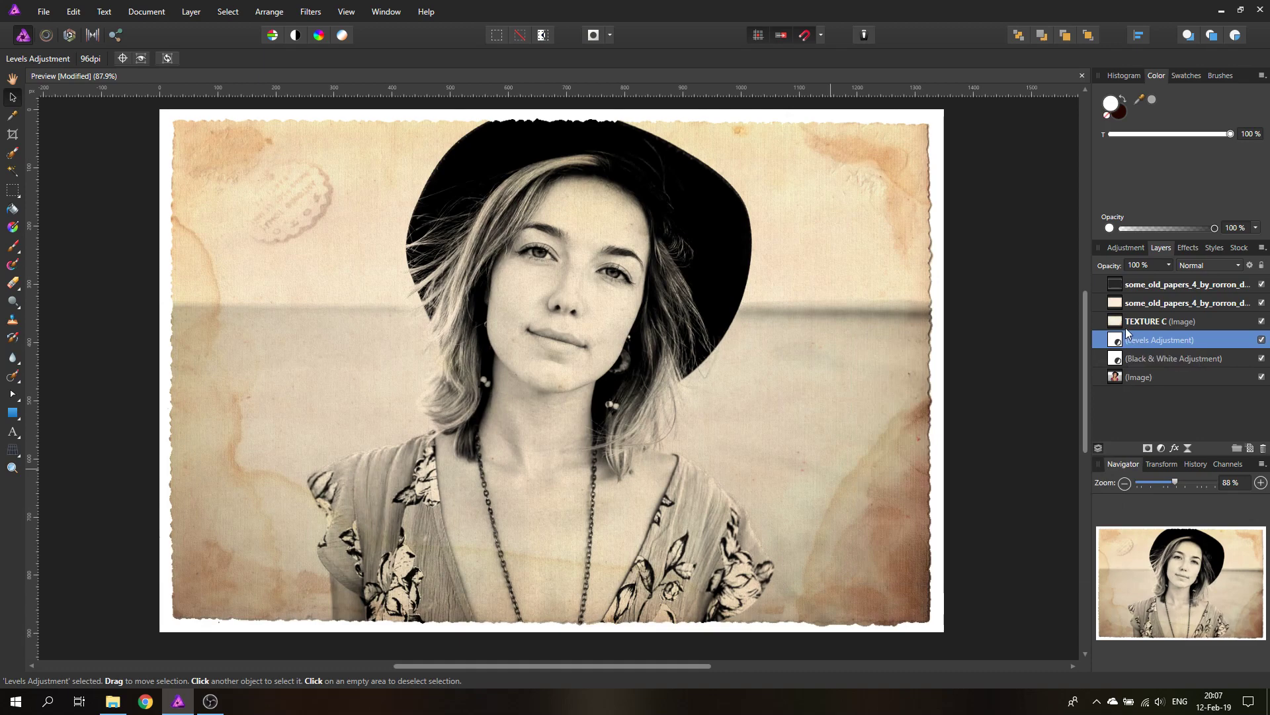
Step: Add a new pixel layer and draw a gradient across it
{"action": "left_click", "coordinate": [1250, 449]}
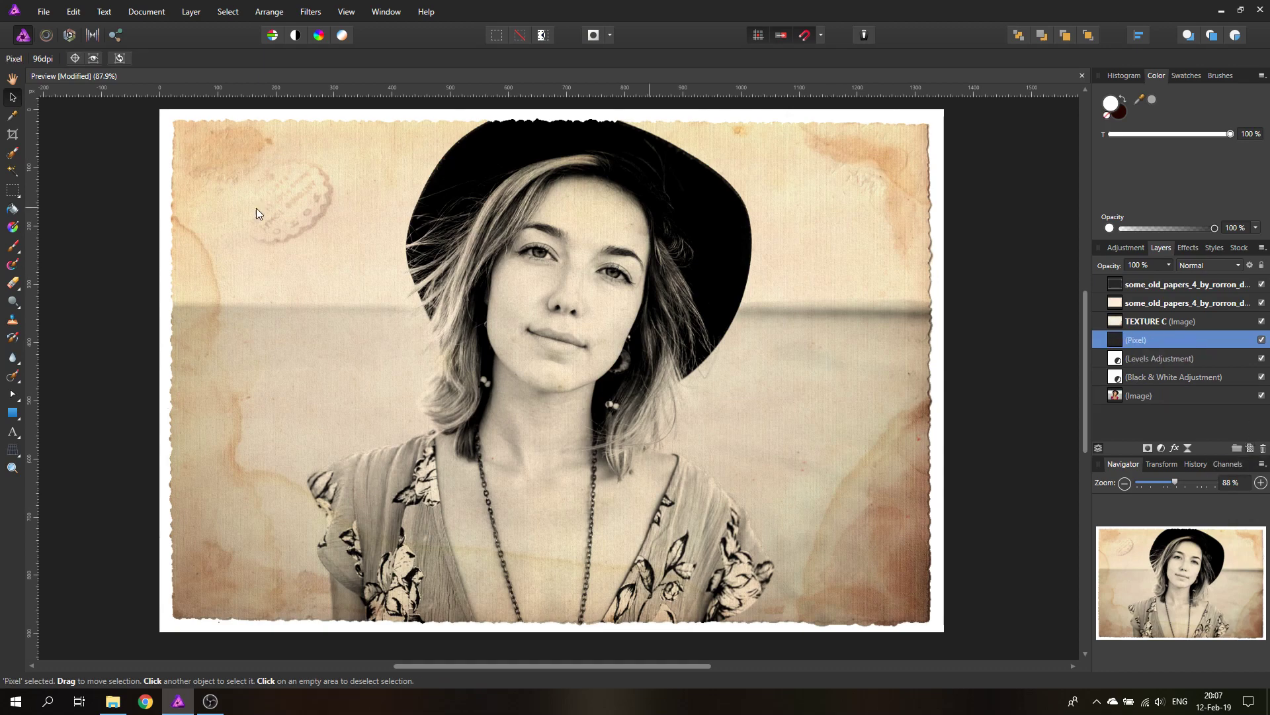
{"action": "left_click", "coordinate": [12, 228]}
{"action": "left_click_drag", "start_coordinate": [552, 294], "coordinate": [552, 655]}
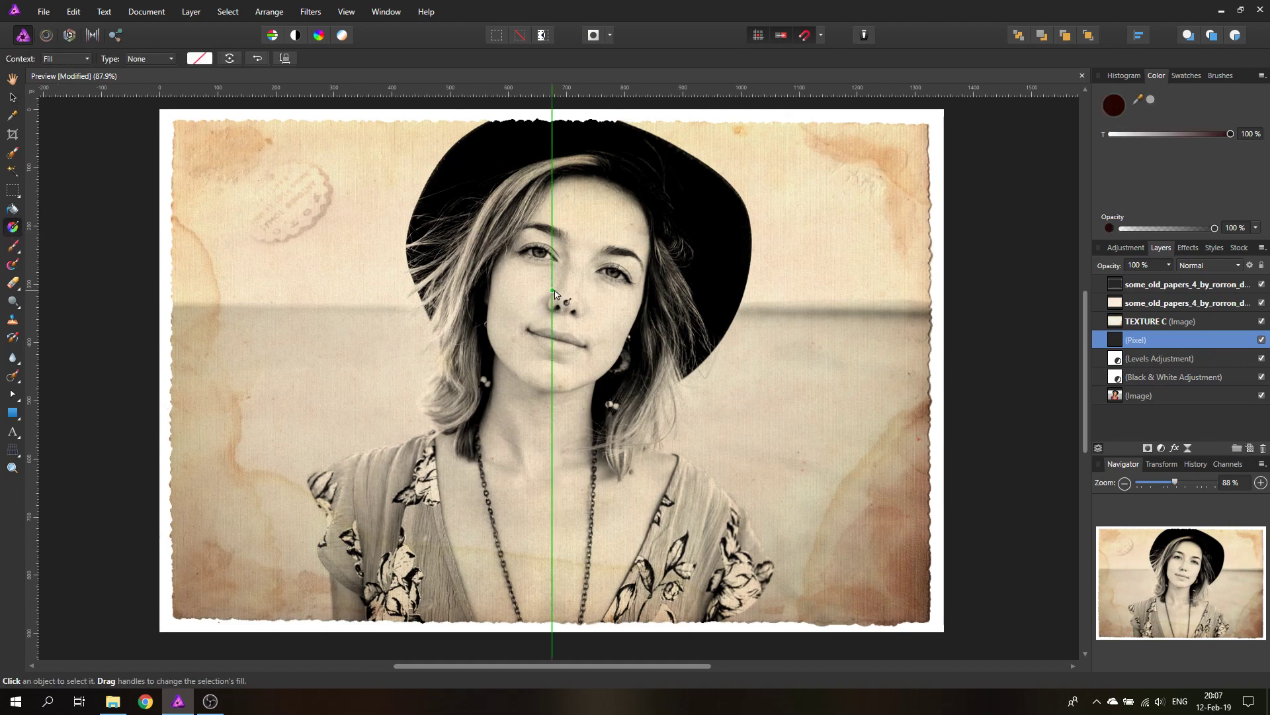
{"action": "left_click_drag", "start_coordinate": [639, 390], "coordinate": [665, 405]}
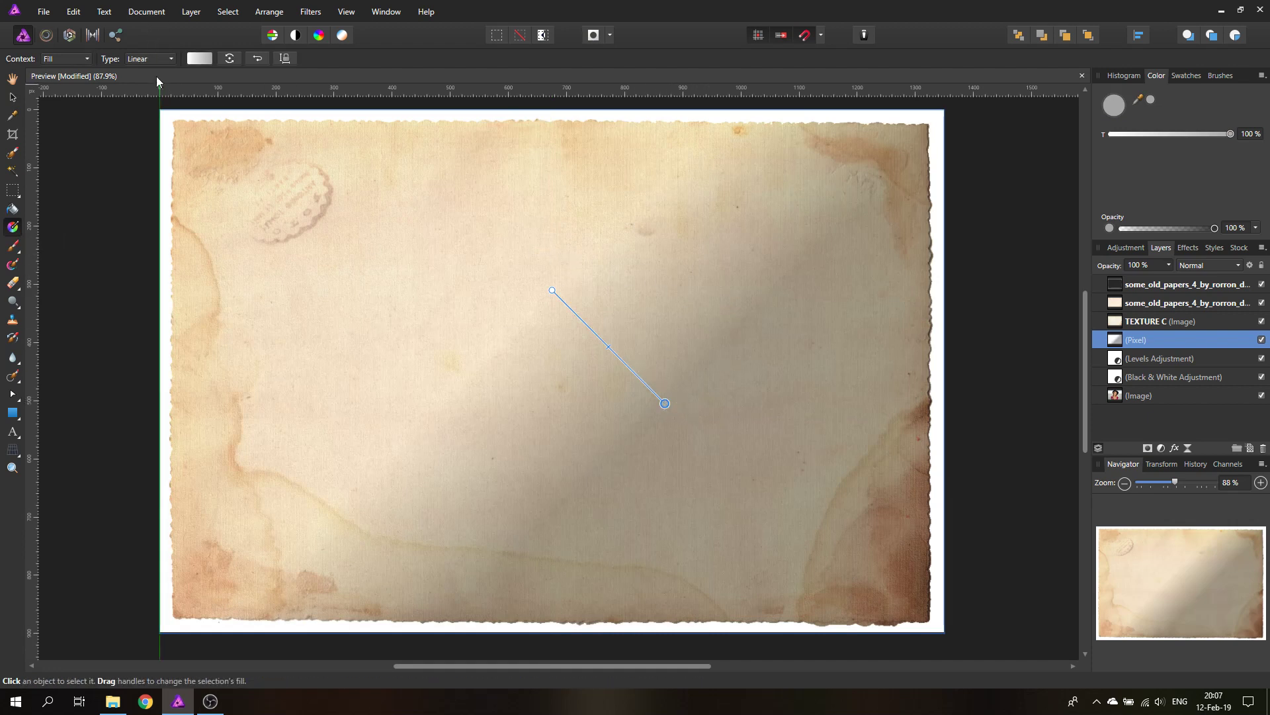
Step: Make the gradient elliptical with a dark red outer stop, then reverse it so the centre is dark
{"action": "left_click", "coordinate": [147, 61]}
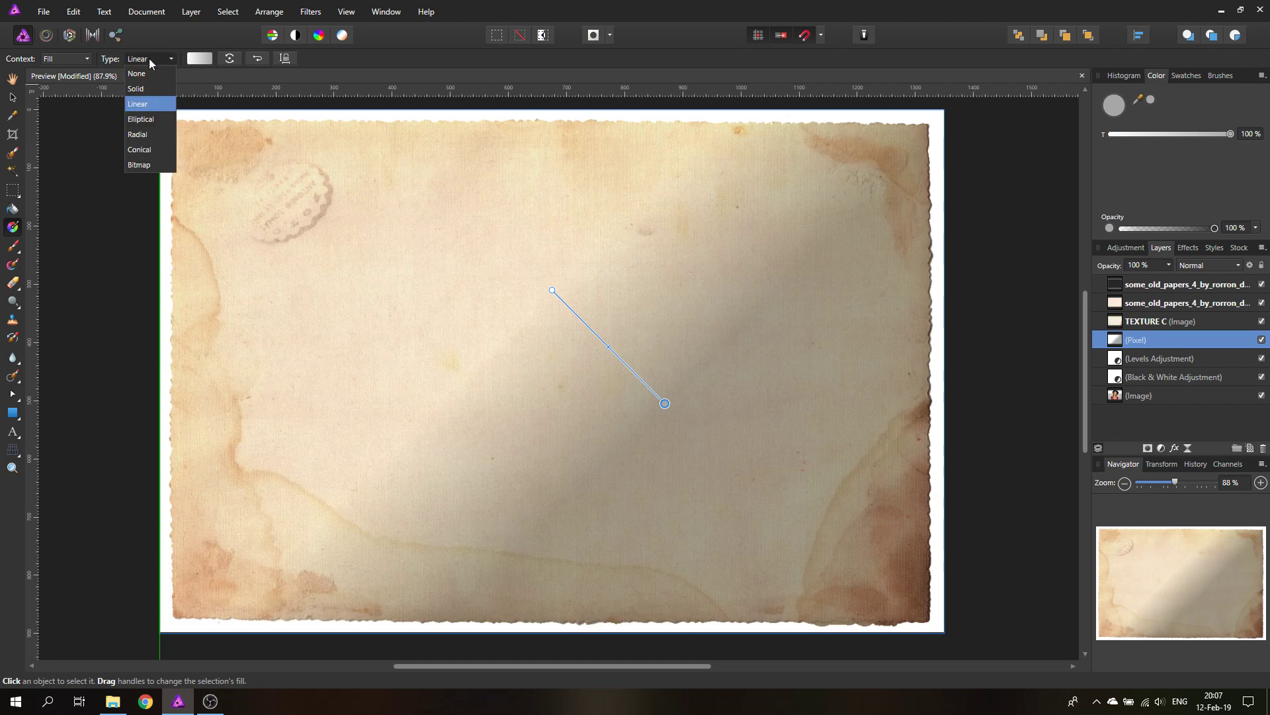
{"action": "left_click", "coordinate": [140, 119]}
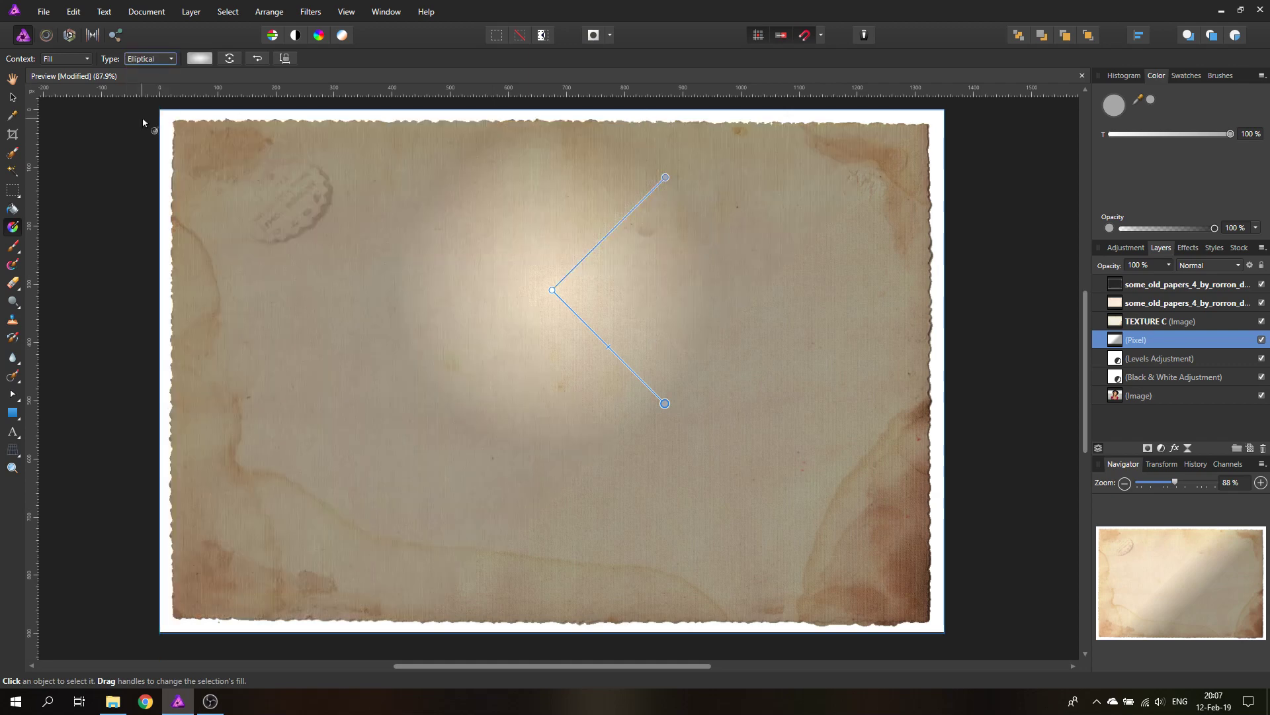
{"action": "left_click", "coordinate": [200, 58]}
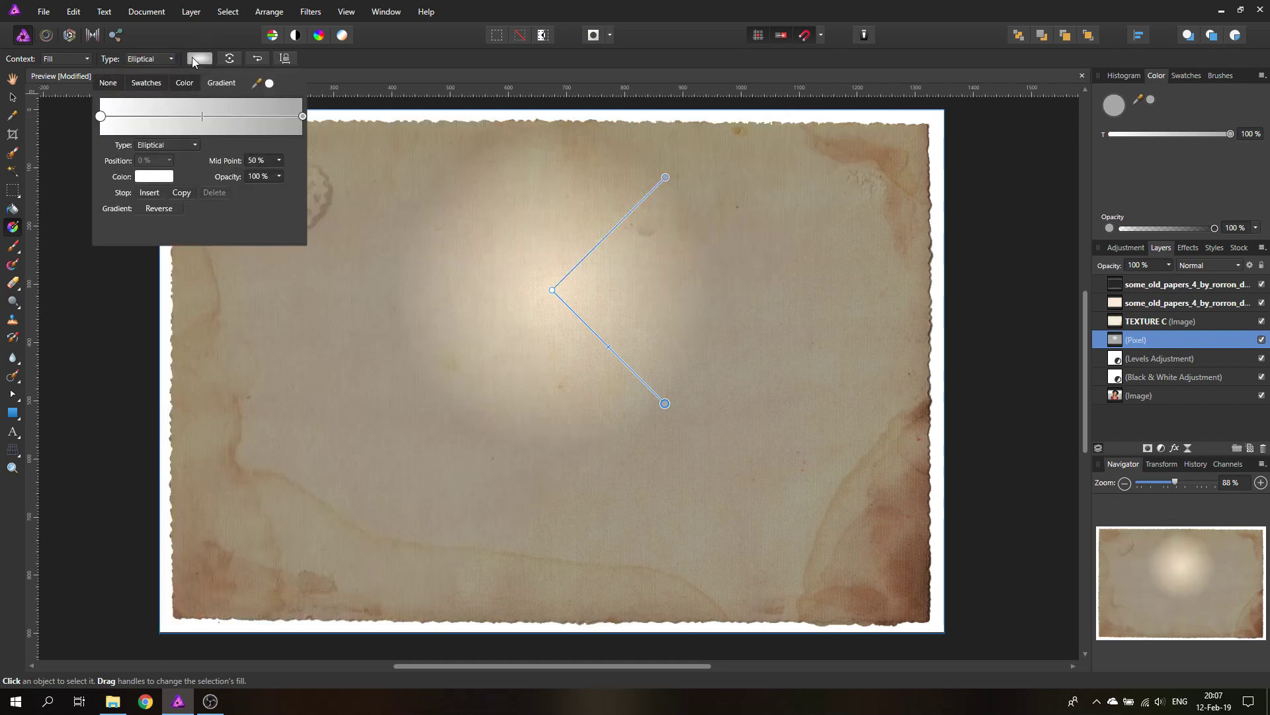
{"action": "left_click", "coordinate": [301, 117]}
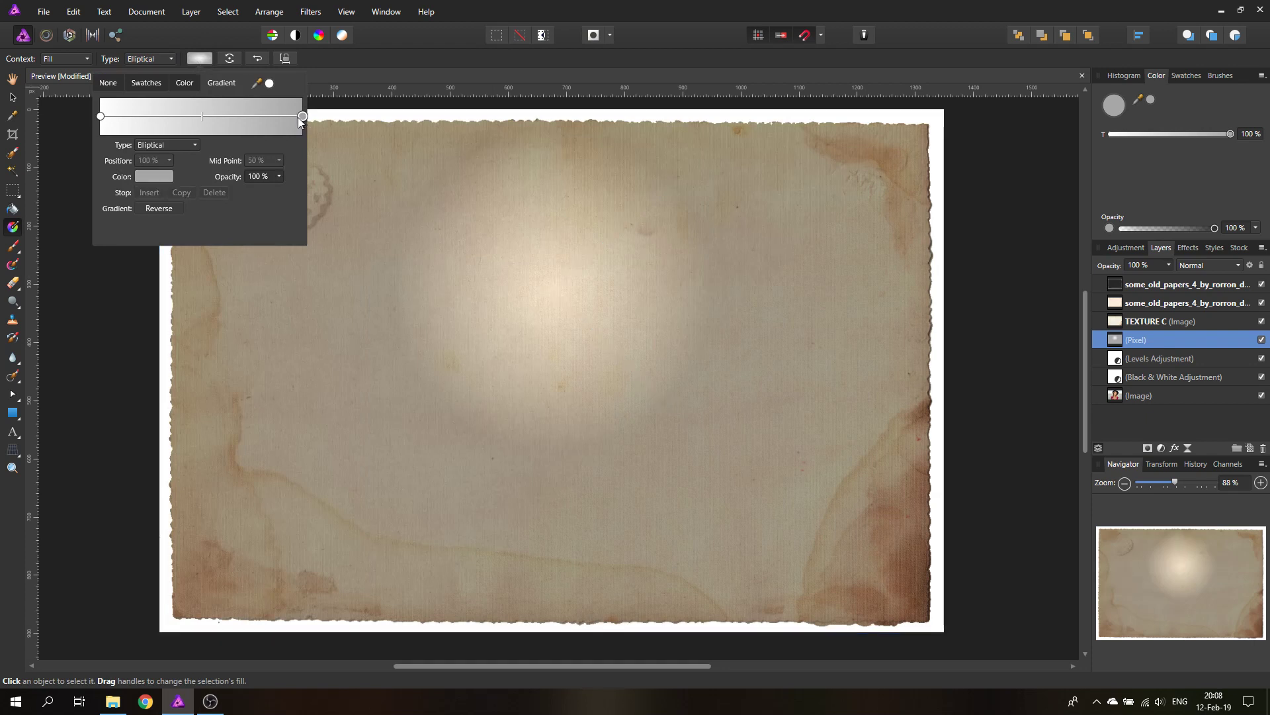
{"action": "left_click", "coordinate": [154, 176]}
{"action": "left_click_drag", "start_coordinate": [143, 238], "coordinate": [129, 204]}
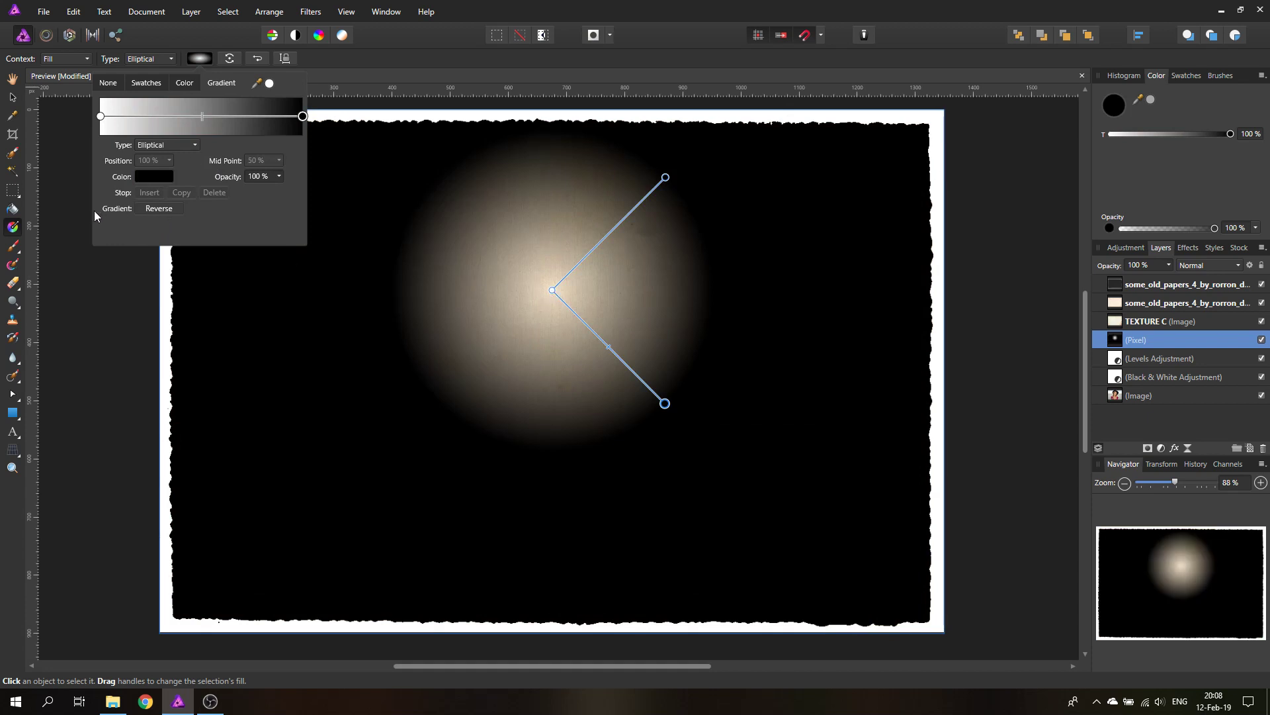
{"action": "left_click", "coordinate": [154, 209]}
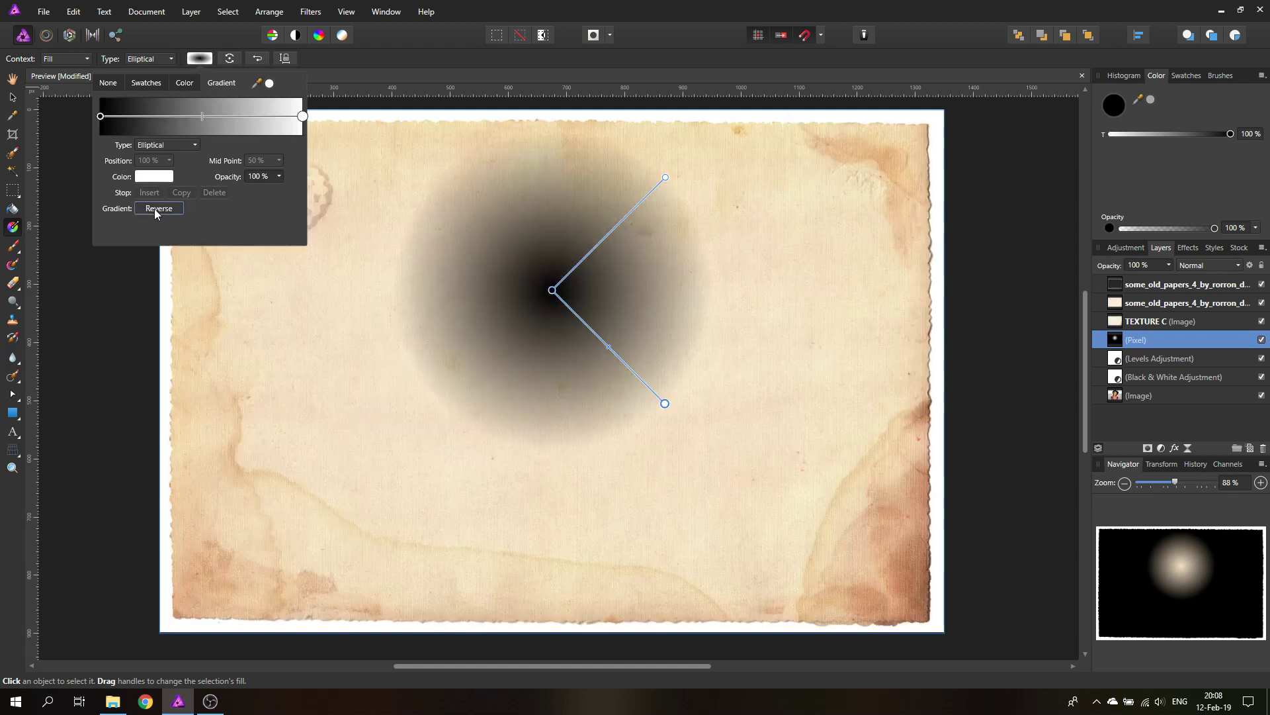
{"action": "left_click", "coordinate": [198, 59]}
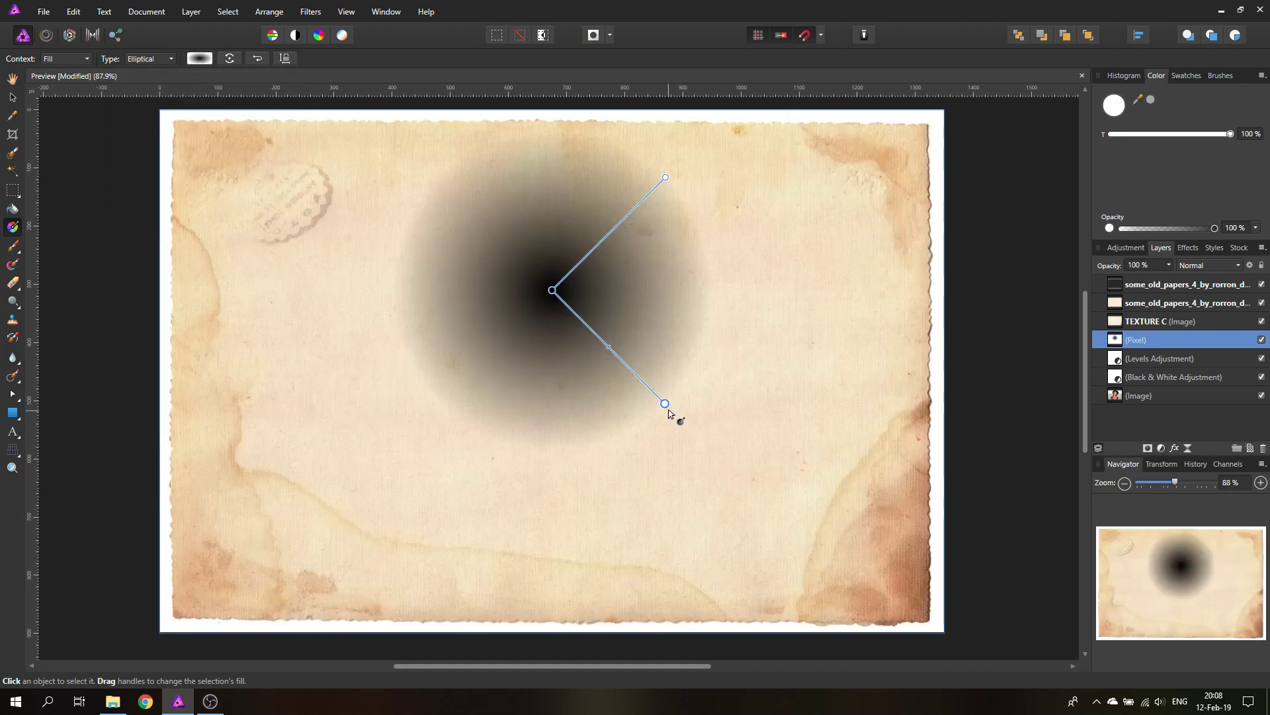
Step: Stretch the elliptical gradient diagonally across the page, keeping the Elliptical type
{"action": "left_click_drag", "start_coordinate": [665, 403], "coordinate": [742, 496]}
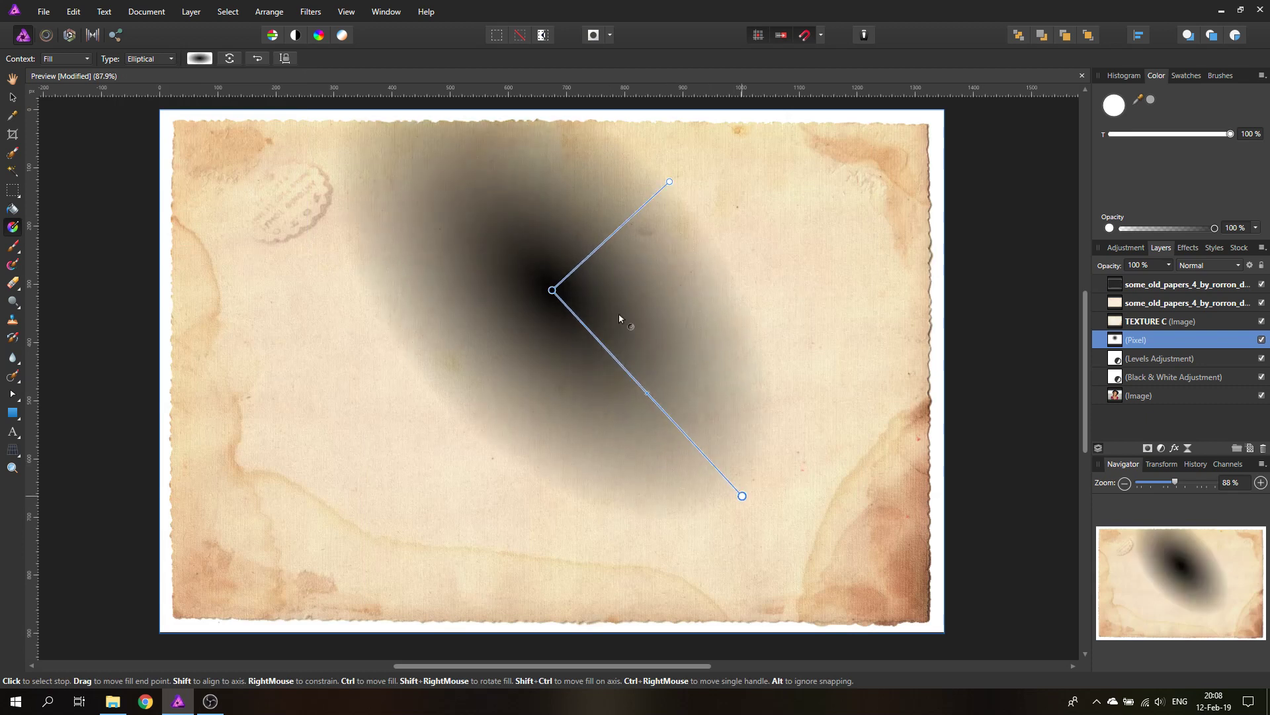
{"action": "left_click_drag", "start_coordinate": [552, 290], "coordinate": [541, 320]}
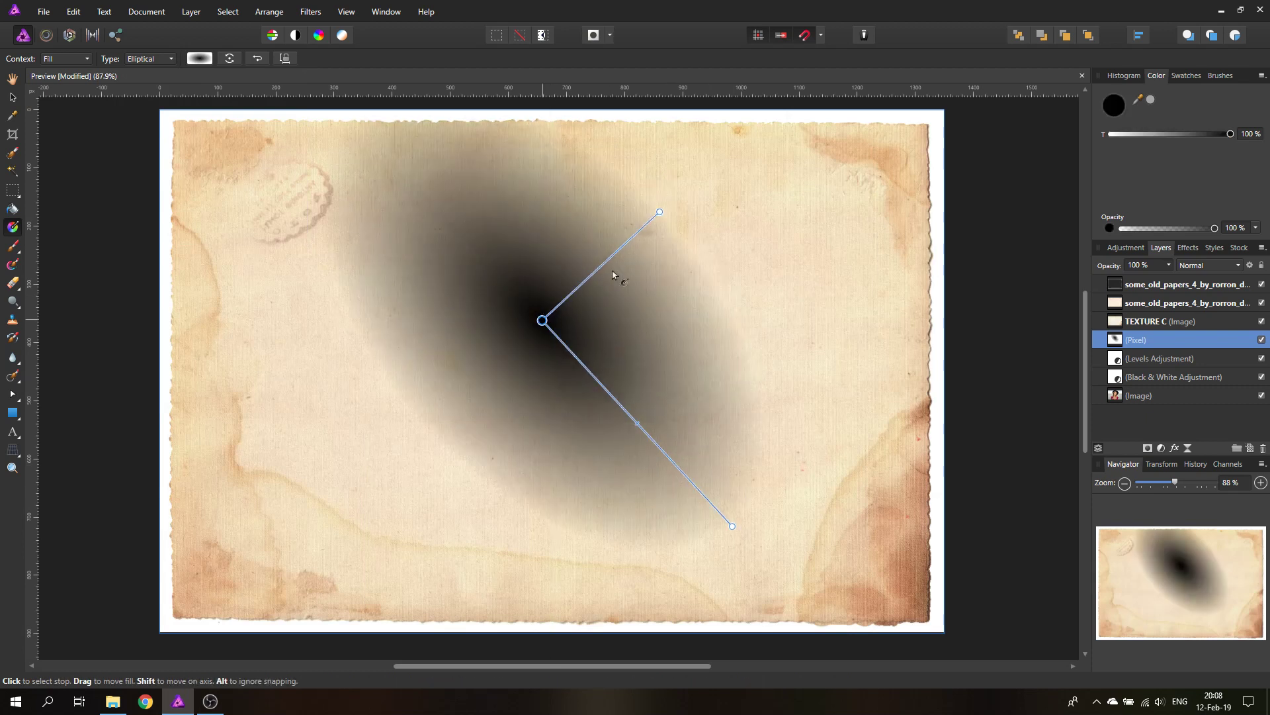
{"action": "mouse_move", "coordinate": [659, 212]}
{"action": "left_mouse_down"}
{"action": "mouse_move", "coordinate": [705, 194]}
{"action": "mouse_move", "coordinate": [681, 203]}
{"action": "left_mouse_up"}
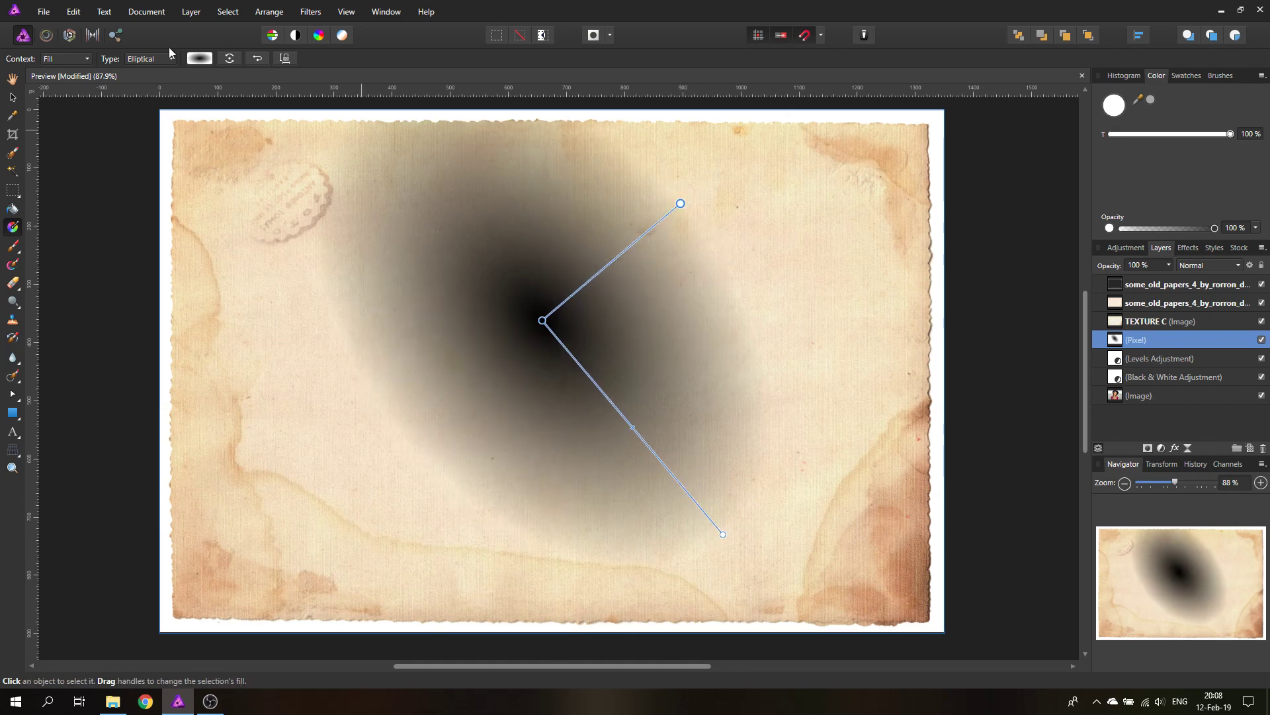
{"action": "left_click", "coordinate": [144, 61]}
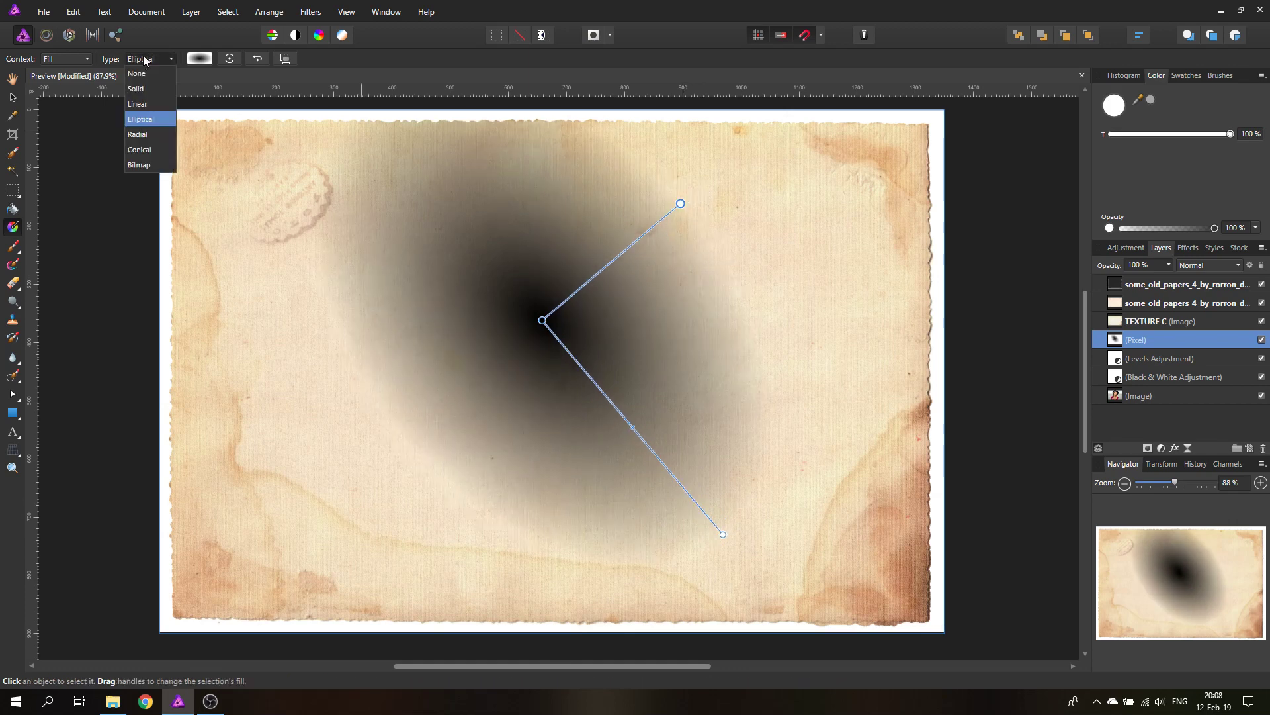
{"action": "left_click", "coordinate": [161, 62]}
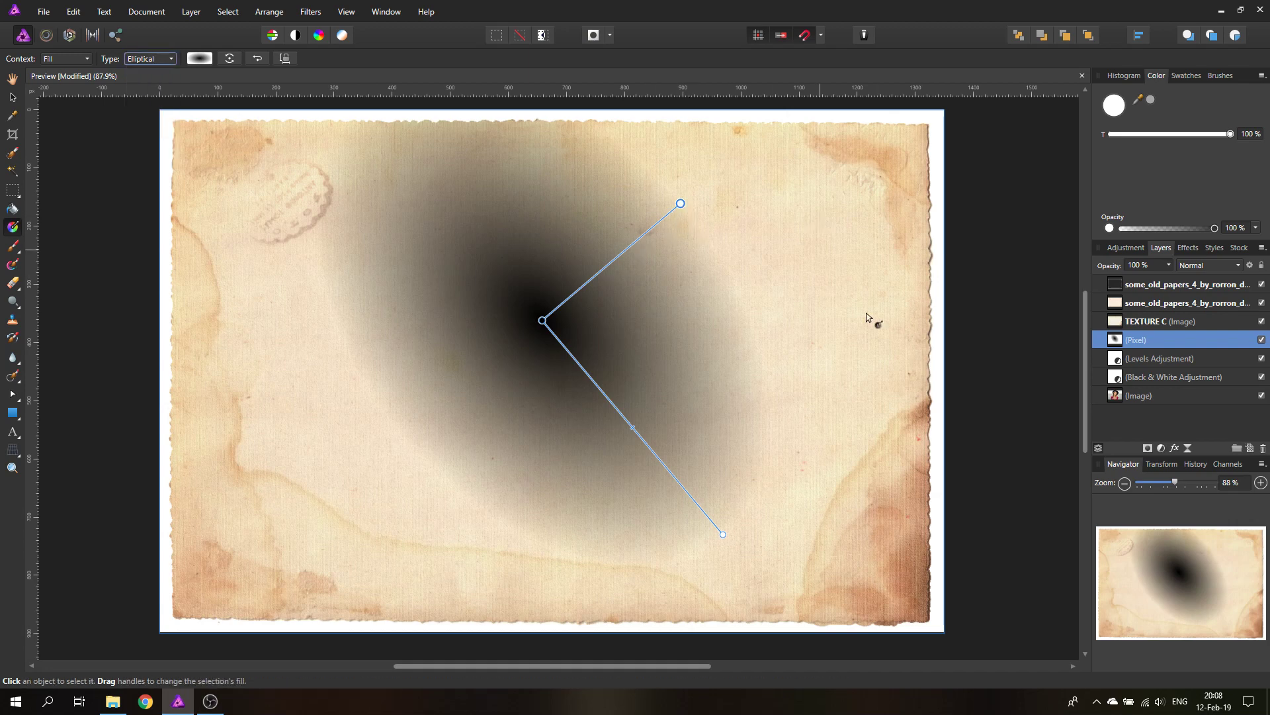
{"action": "left_click", "coordinate": [1199, 265]}
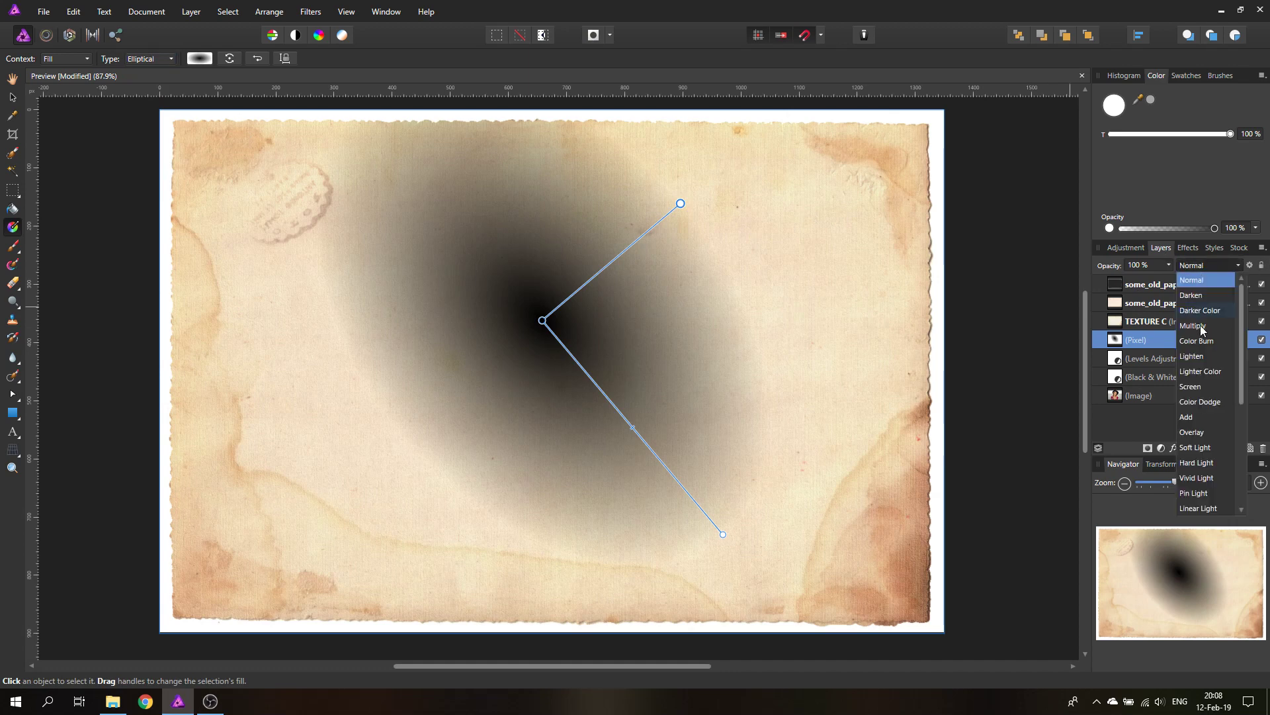
Step: Set the gradient layer to Soft Light and centre the vignette around the woman's face
{"action": "left_click", "coordinate": [1195, 448]}
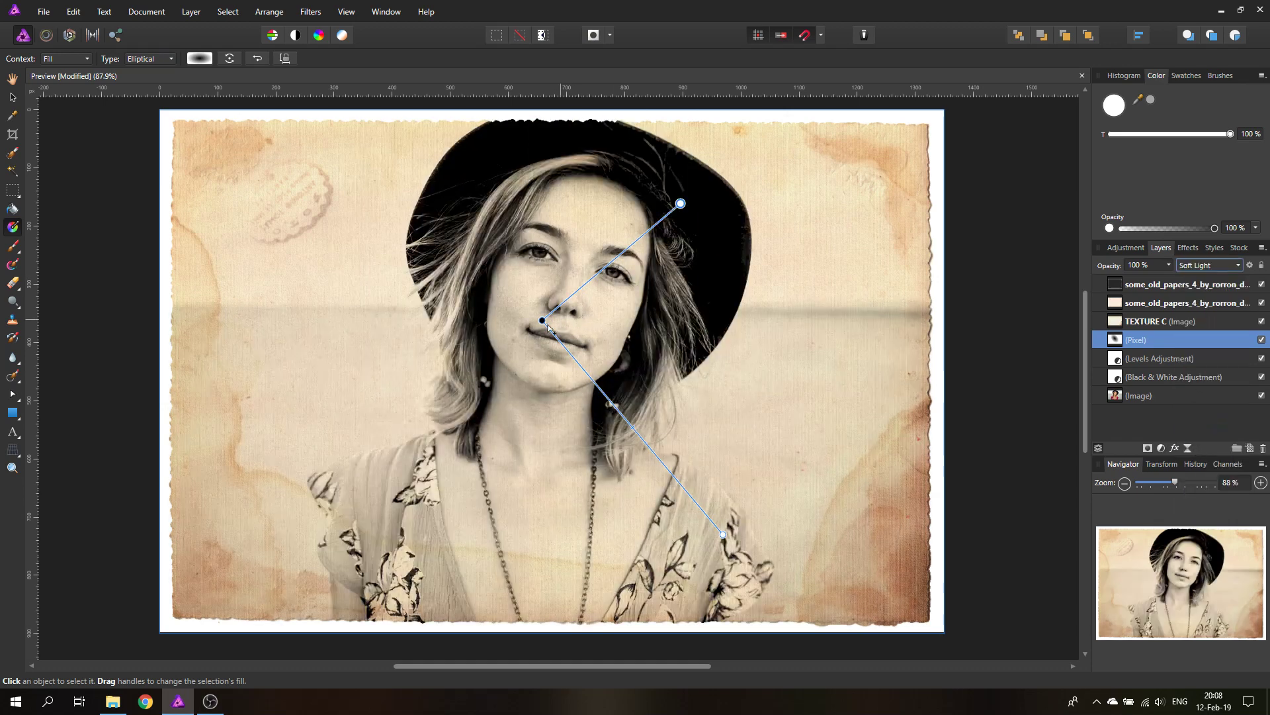
{"action": "left_click_drag", "start_coordinate": [544, 322], "coordinate": [455, 503]}
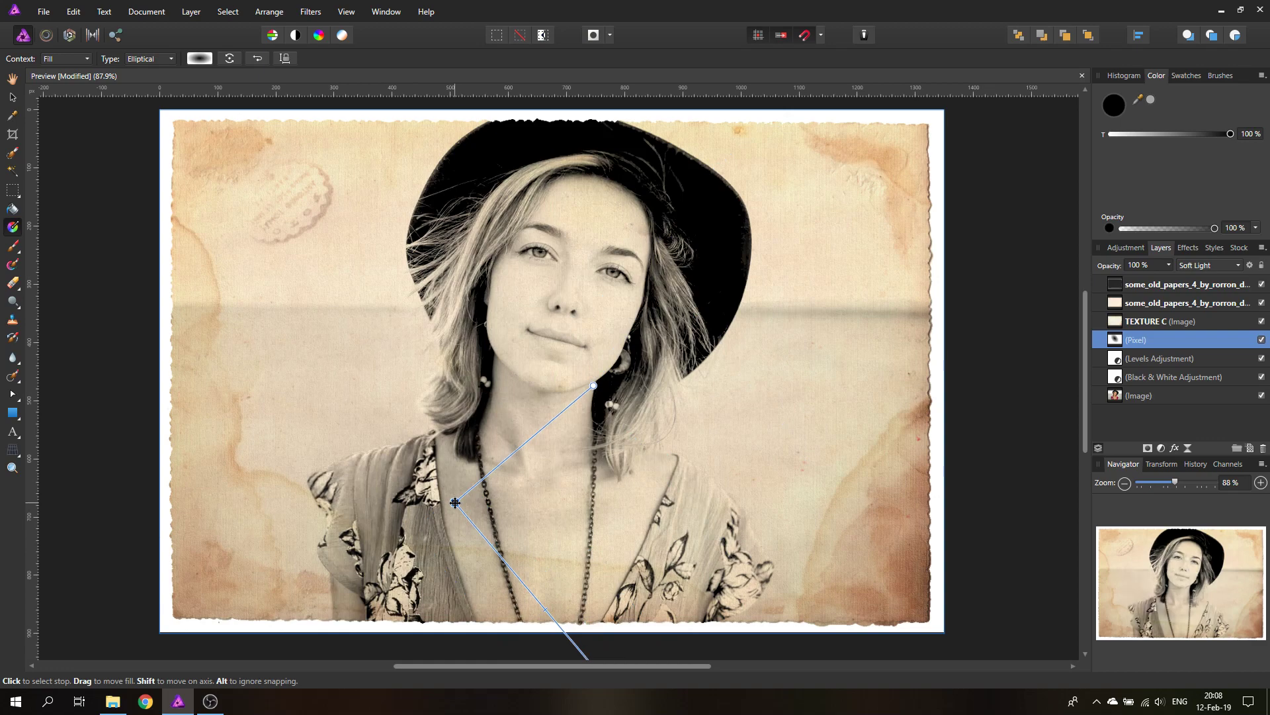
{"action": "left_click_drag", "start_coordinate": [455, 503], "coordinate": [551, 358]}
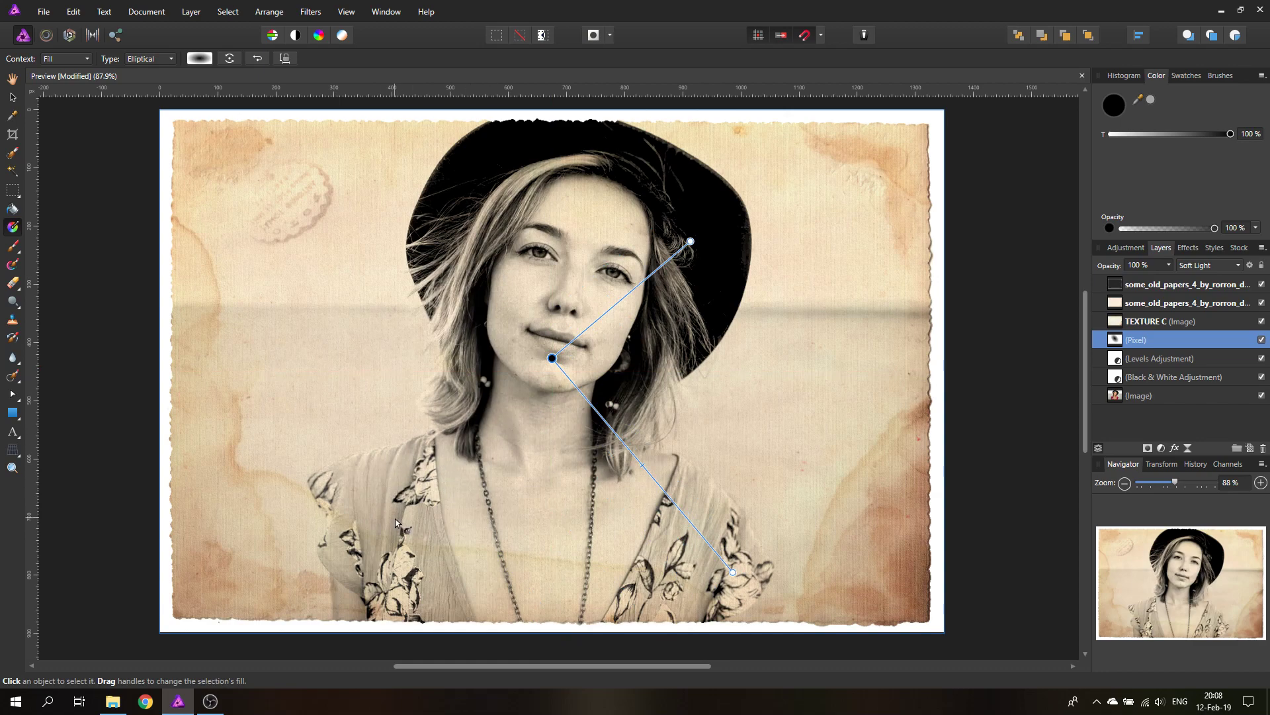
{"action": "left_click_drag", "start_coordinate": [554, 359], "coordinate": [557, 359]}
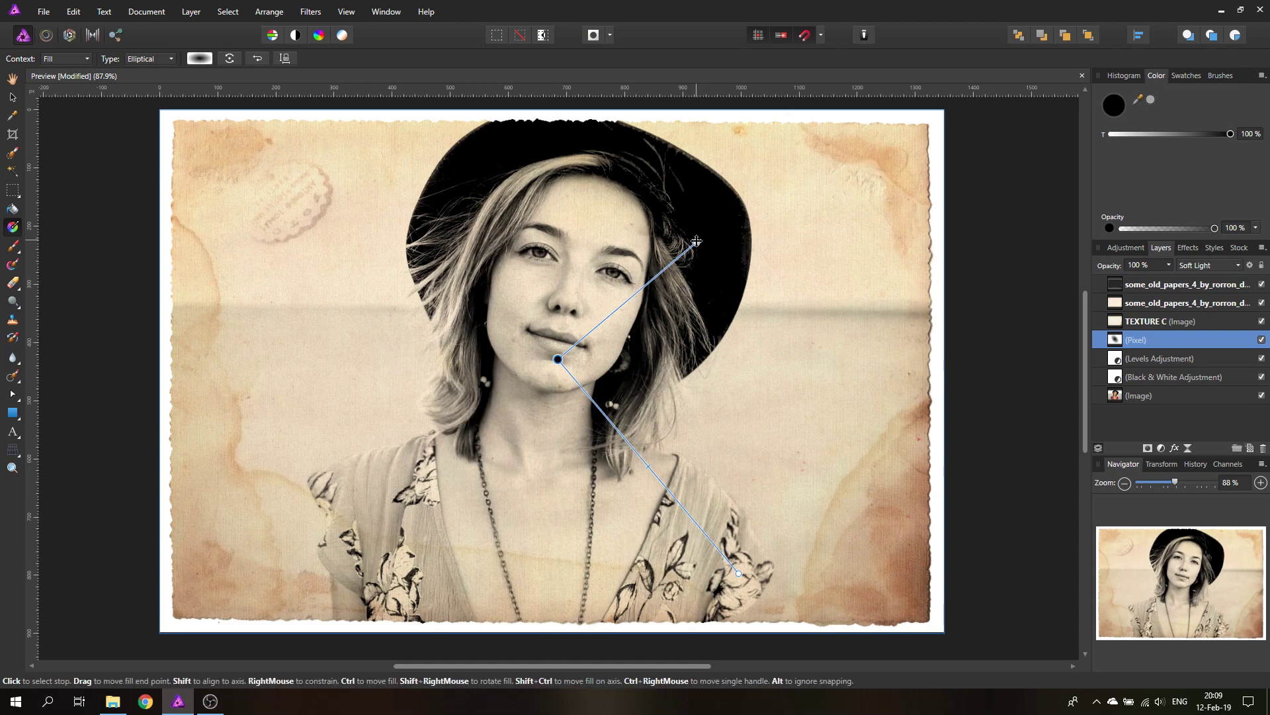
{"action": "left_click_drag", "start_coordinate": [696, 243], "coordinate": [725, 221]}
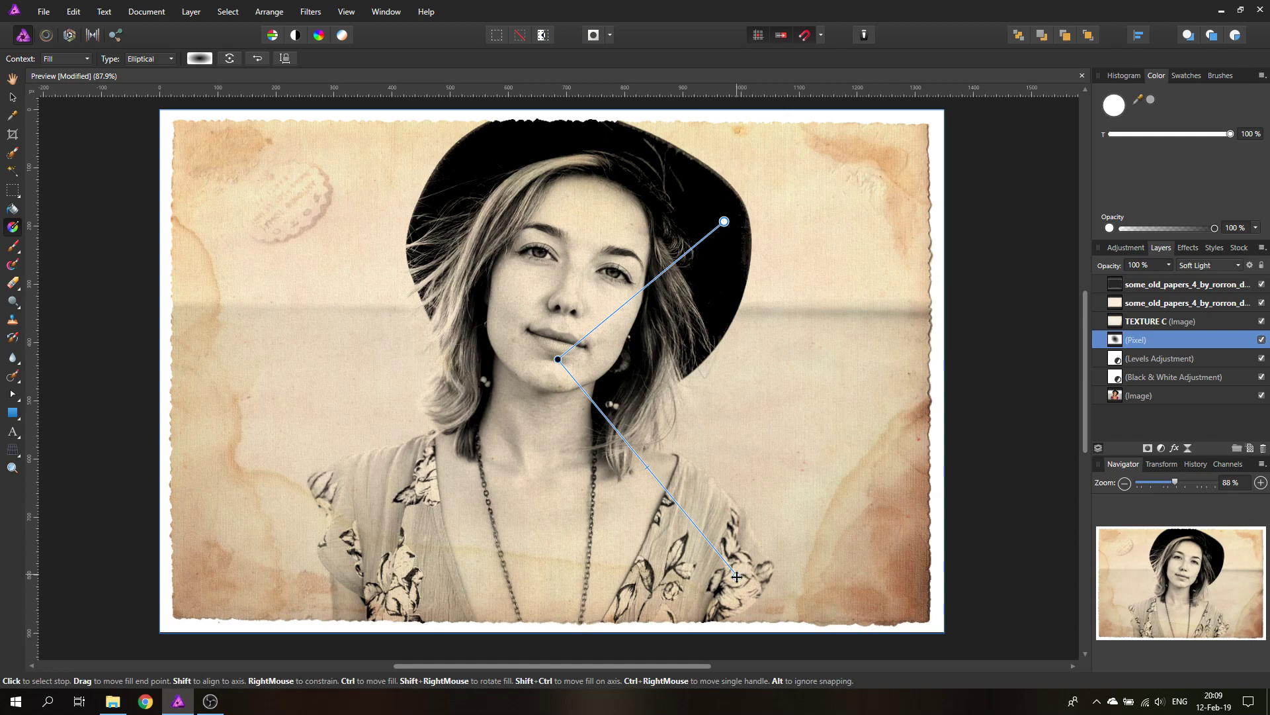
{"action": "left_click_drag", "start_coordinate": [740, 575], "coordinate": [756, 602]}
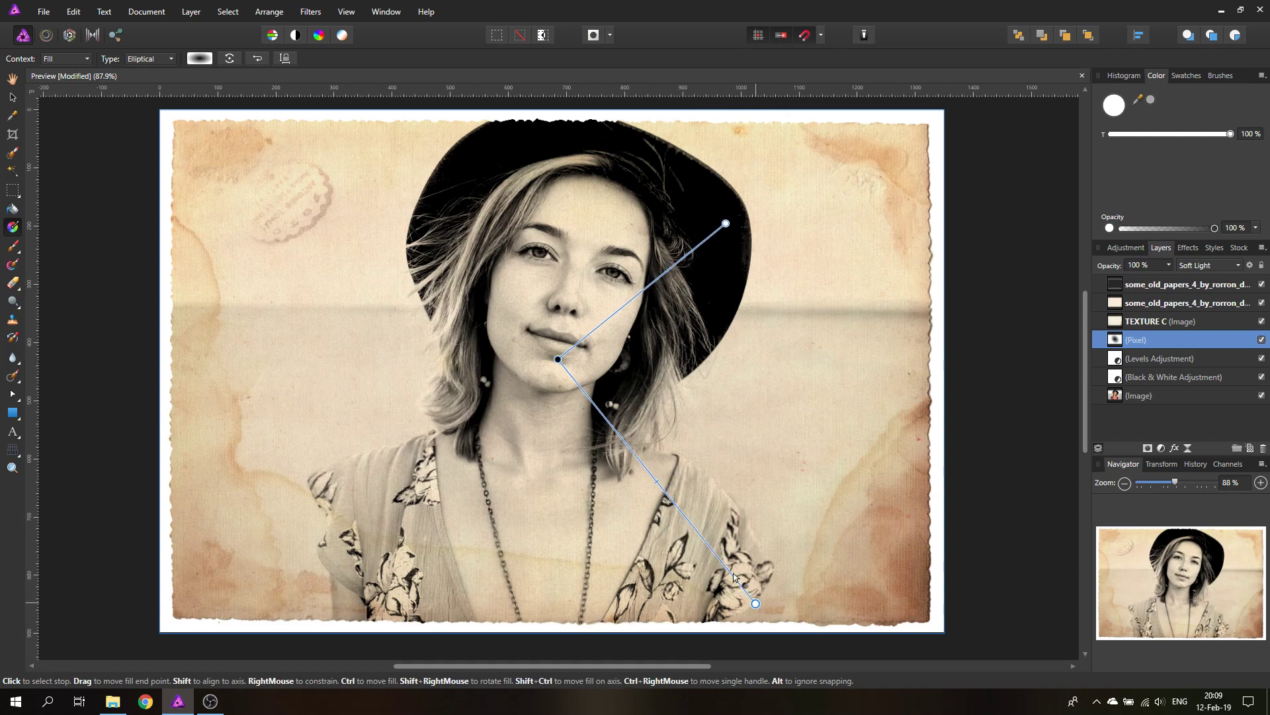
{"action": "left_click_drag", "start_coordinate": [558, 359], "coordinate": [553, 350]}
{"action": "left_click", "coordinate": [12, 98]}
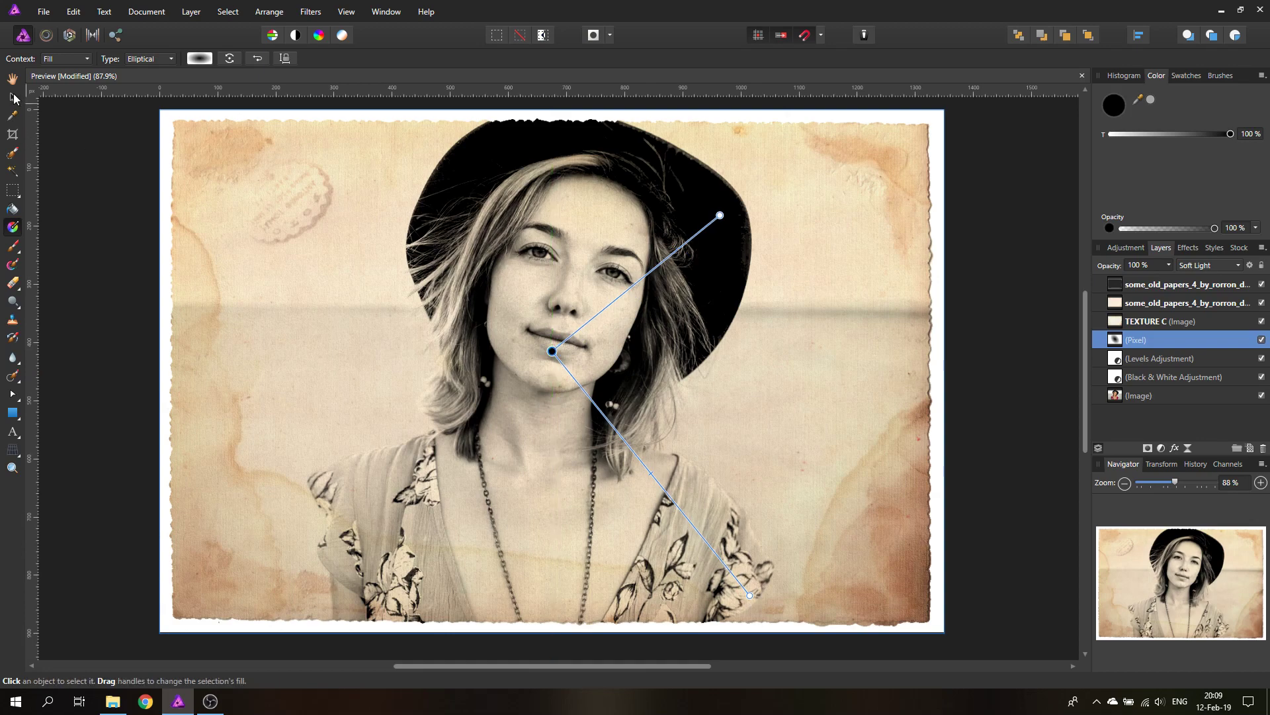
{"action": "left_click", "coordinate": [72, 213]}
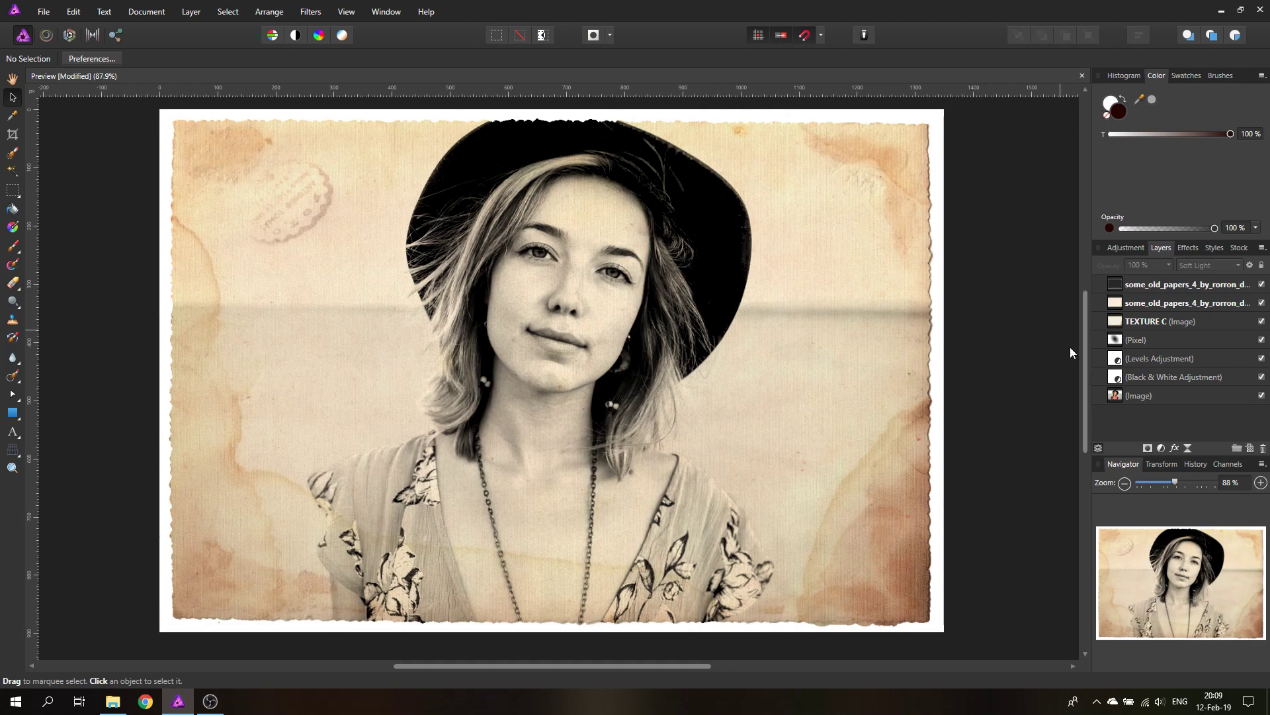
Step: Above the gradient layer, place overlay-texture10.jpg from the dust-dirt-overlay-textures folder
{"action": "left_click", "coordinate": [1118, 339]}
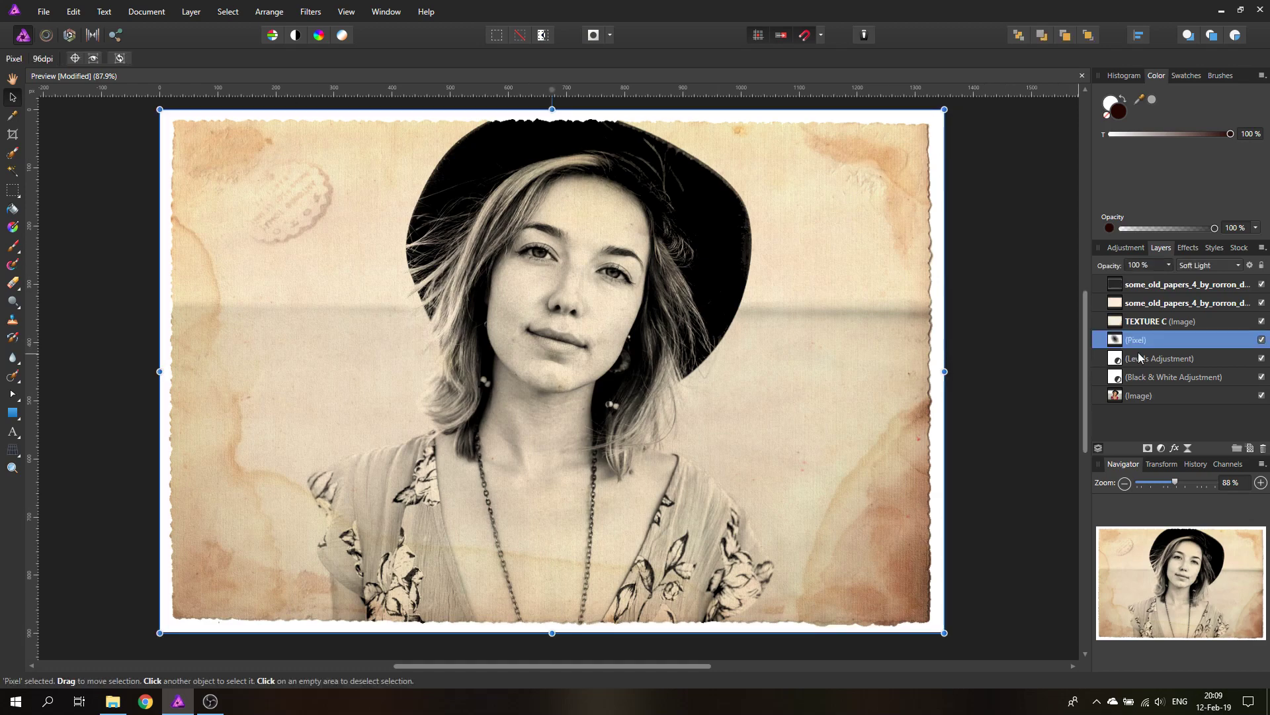
{"action": "left_click", "coordinate": [43, 13]}
{"action": "left_click", "coordinate": [78, 271]}
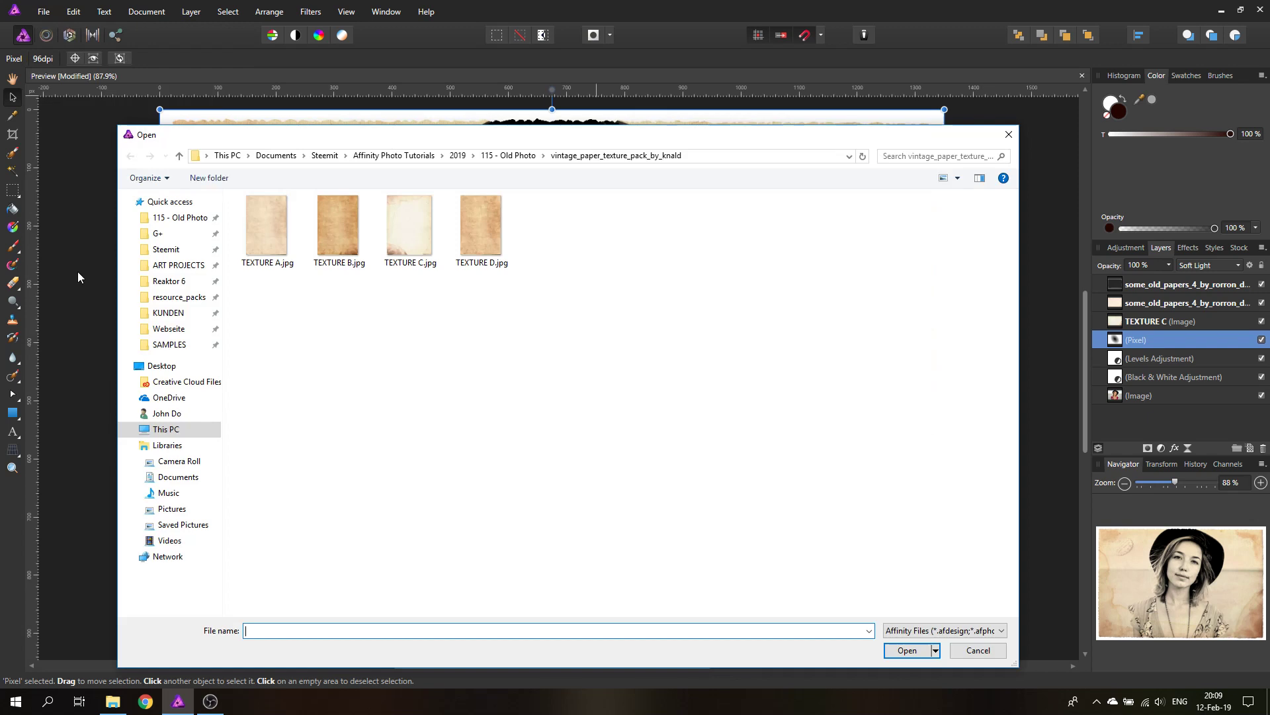
{"action": "left_click", "coordinate": [516, 158]}
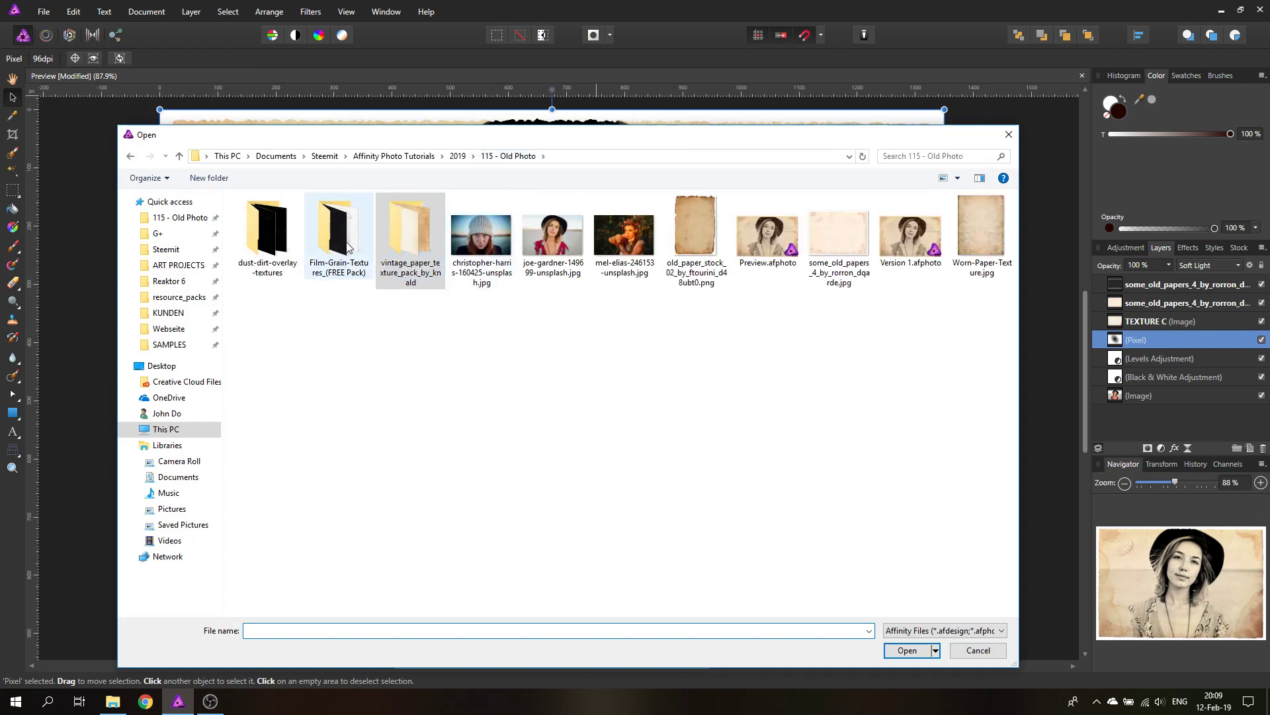
{"action": "left_click", "coordinate": [254, 245]}
{"action": "double_click", "coordinate": [255, 246]}
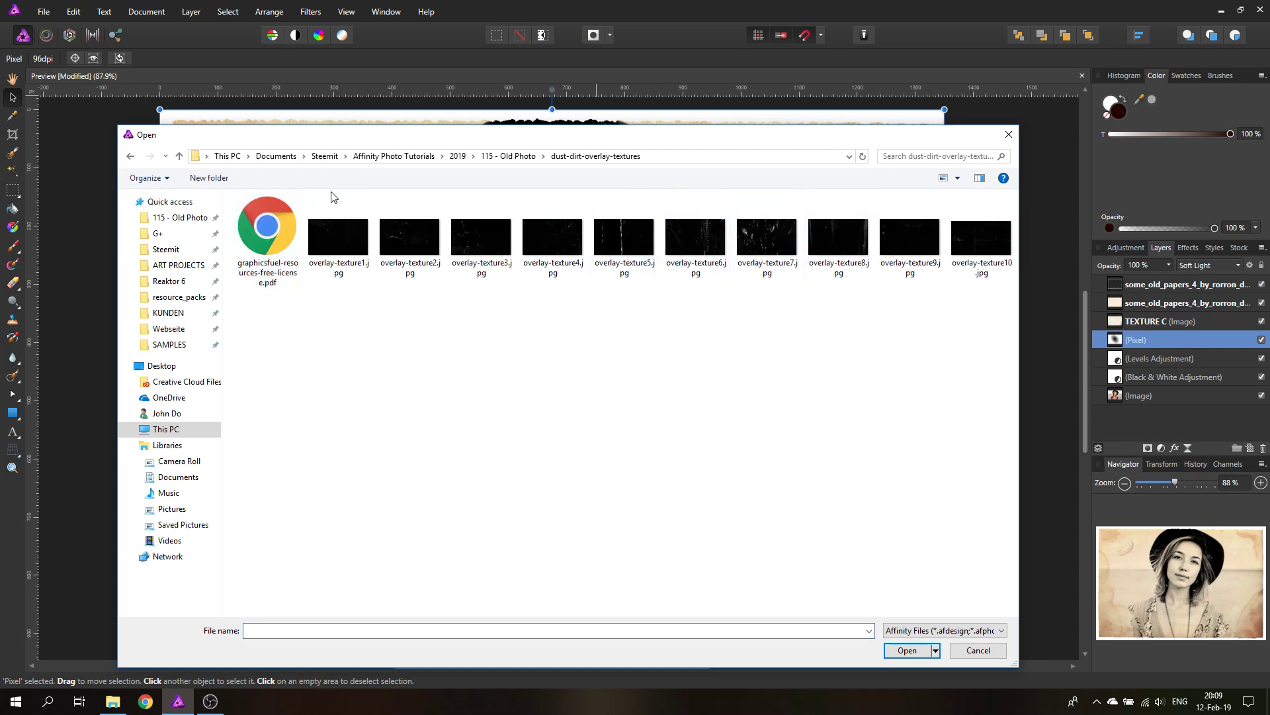
{"action": "left_click", "coordinate": [958, 178]}
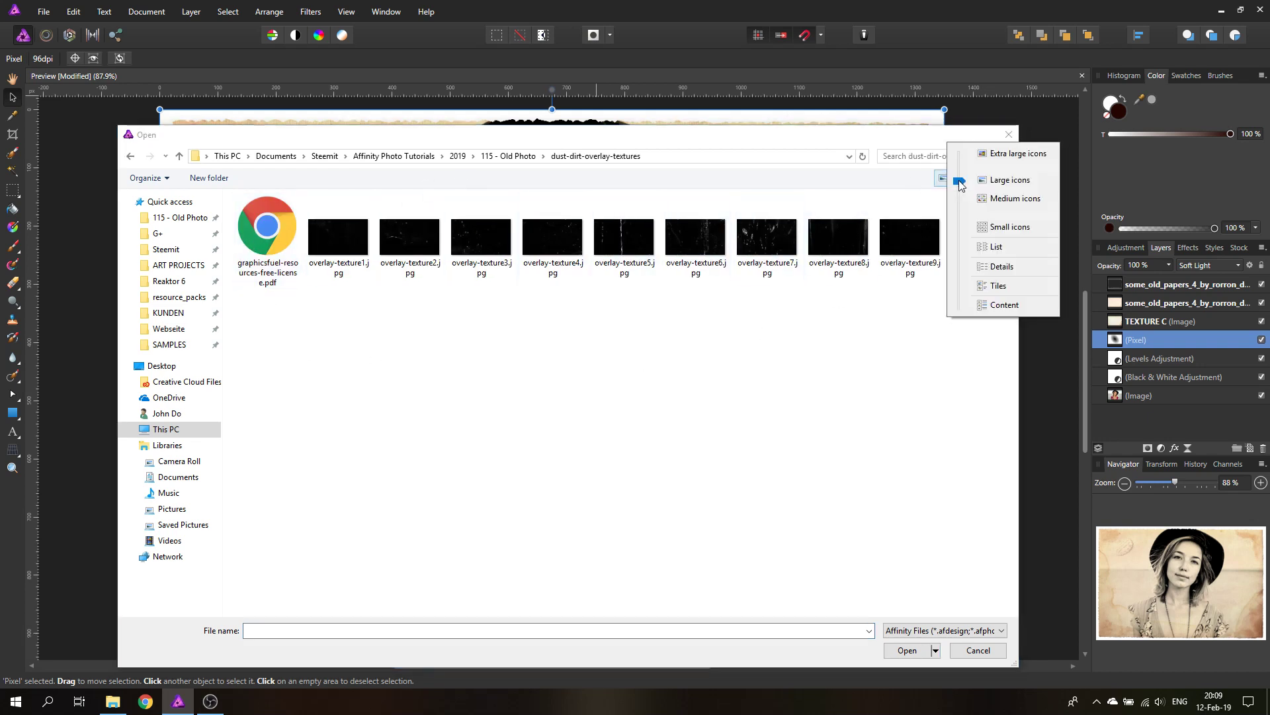
{"action": "left_click", "coordinate": [986, 157]}
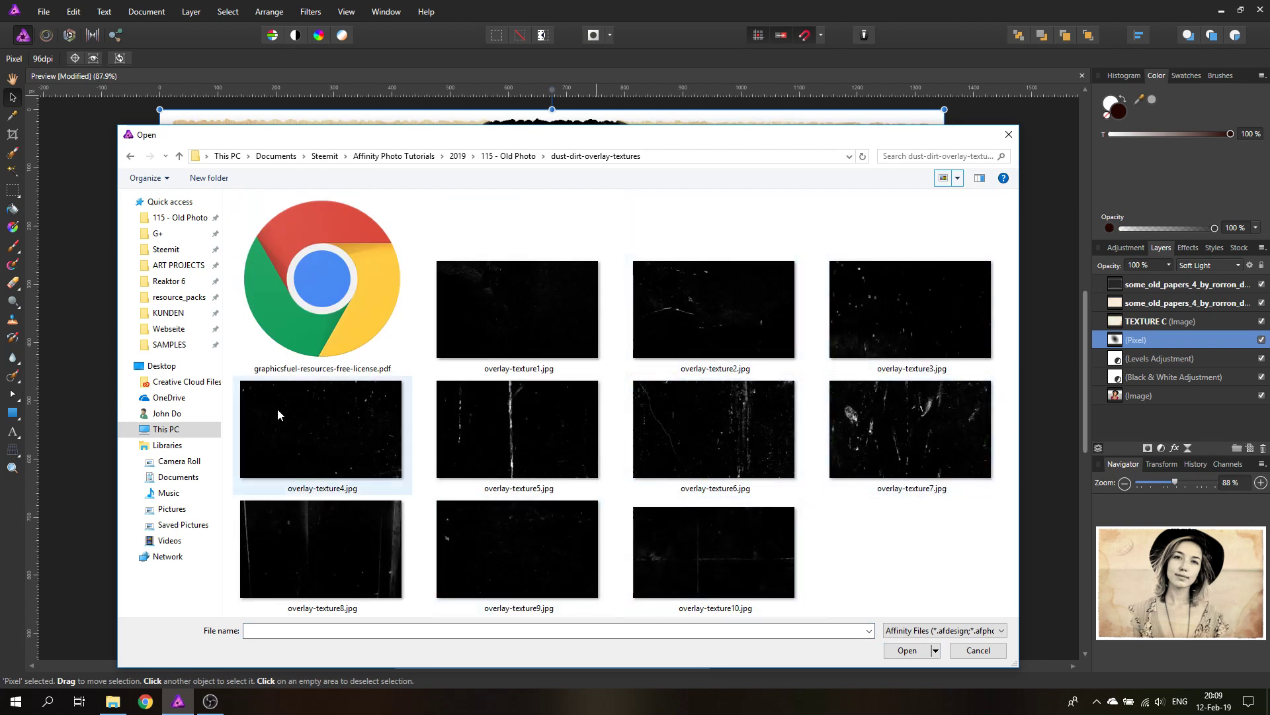
{"action": "double_click", "coordinate": [702, 568]}
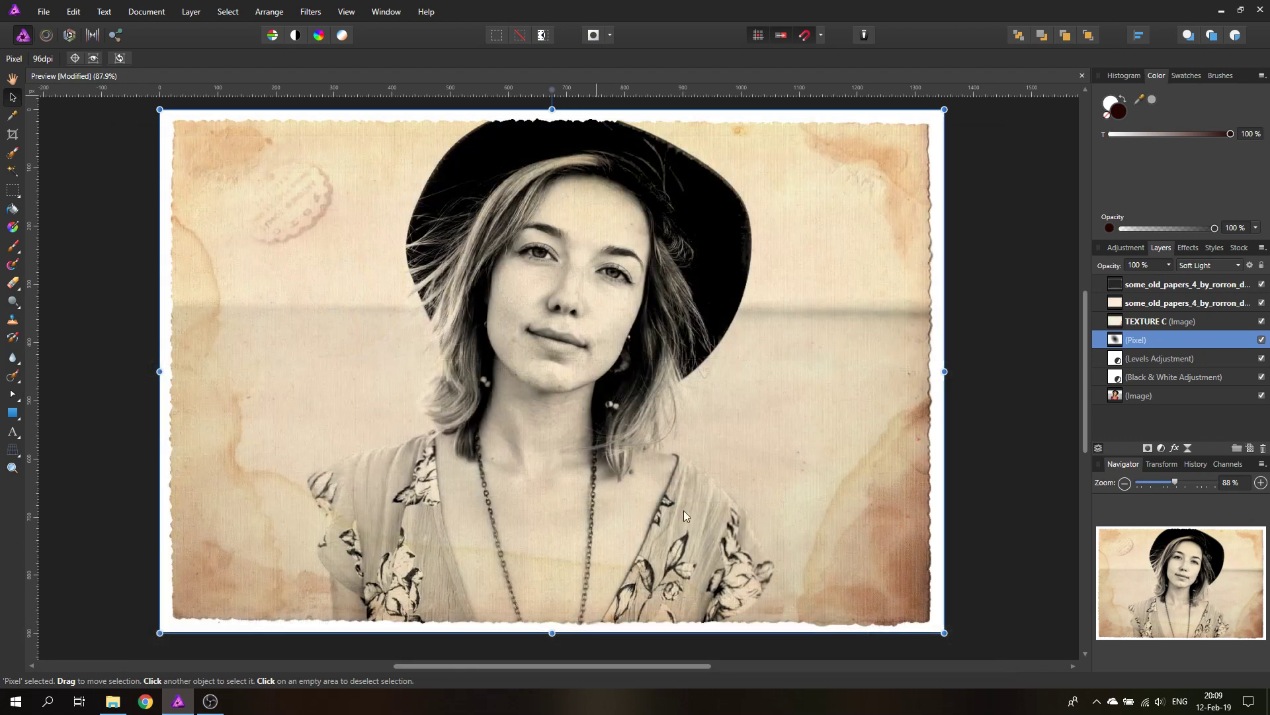
Step: Drop the overlay-texture10 scratches onto the canvas and scale them down to the page size
{"action": "left_click", "coordinate": [564, 378]}
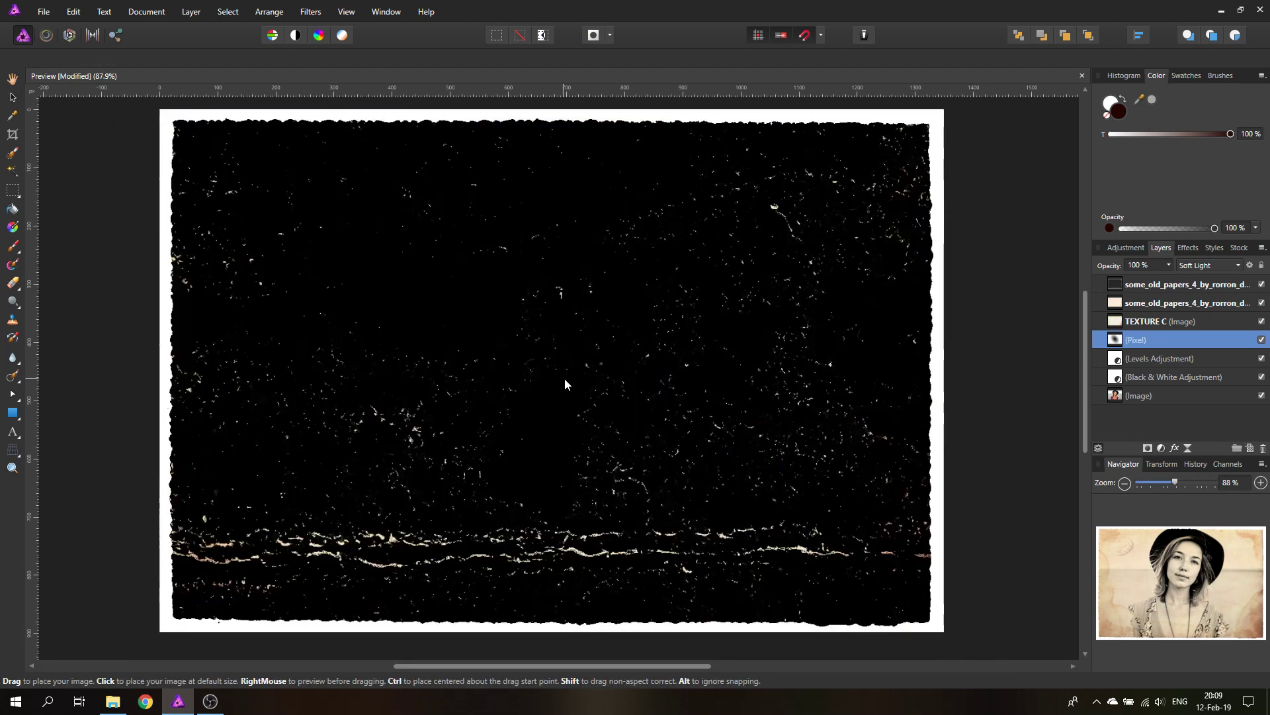
{"action": "key", "text": "z"}
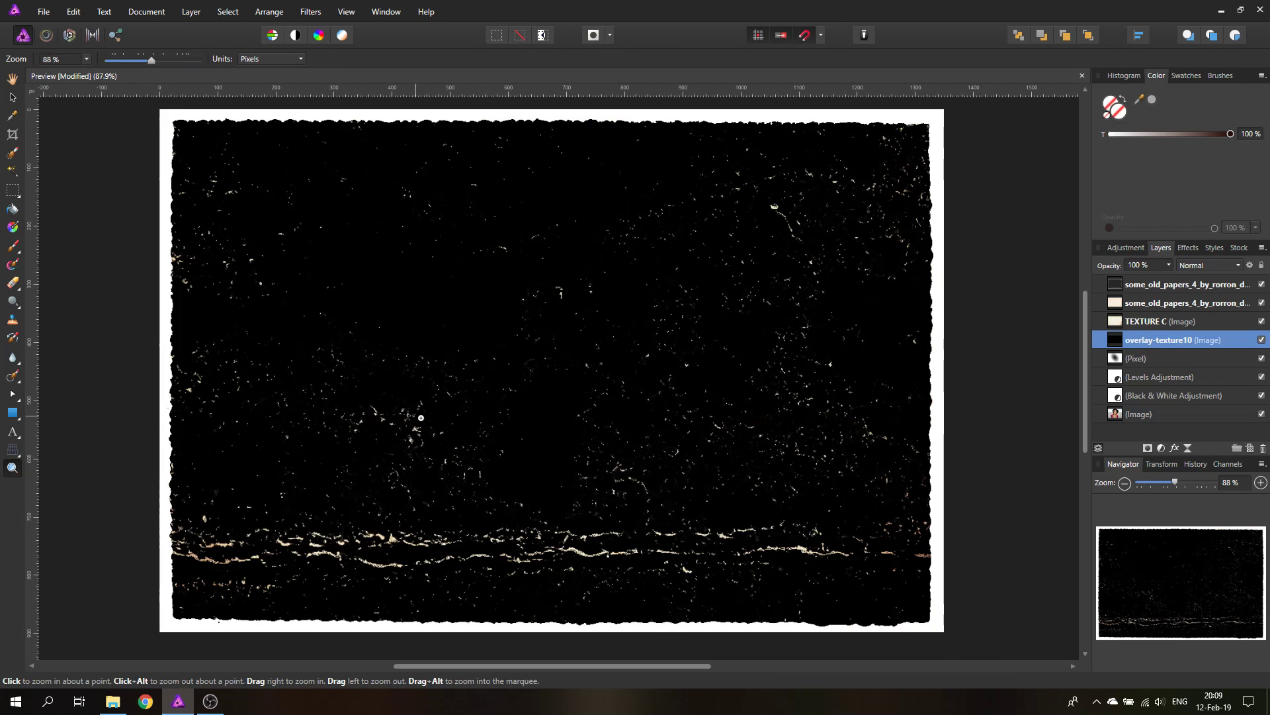
{"action": "left_click", "coordinate": [459, 422], "text": "alt"}
{"action": "left_click", "coordinate": [462, 424], "text": "alt"}
{"action": "left_click", "coordinate": [462, 424], "text": "alt"}
{"action": "left_click", "coordinate": [462, 424], "text": "alt"}
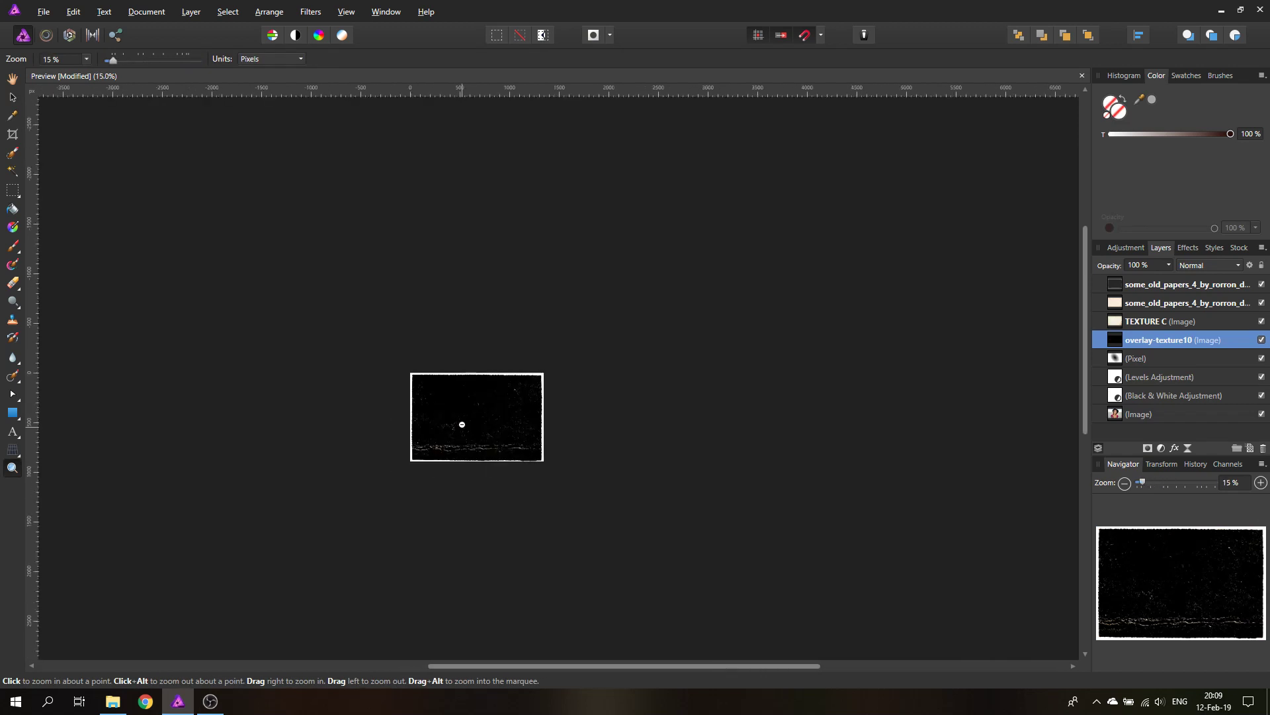
{"action": "left_click", "coordinate": [13, 97]}
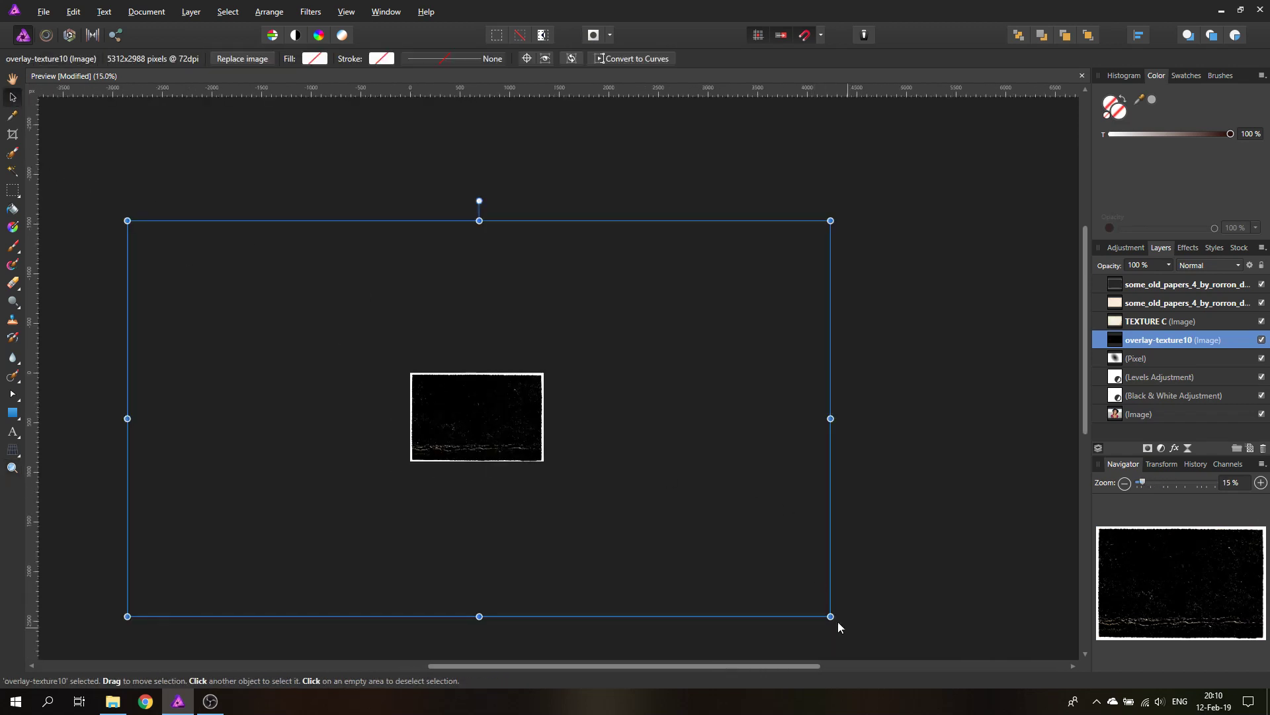
{"action": "left_click_drag", "start_coordinate": [838, 624], "coordinate": [483, 414]}
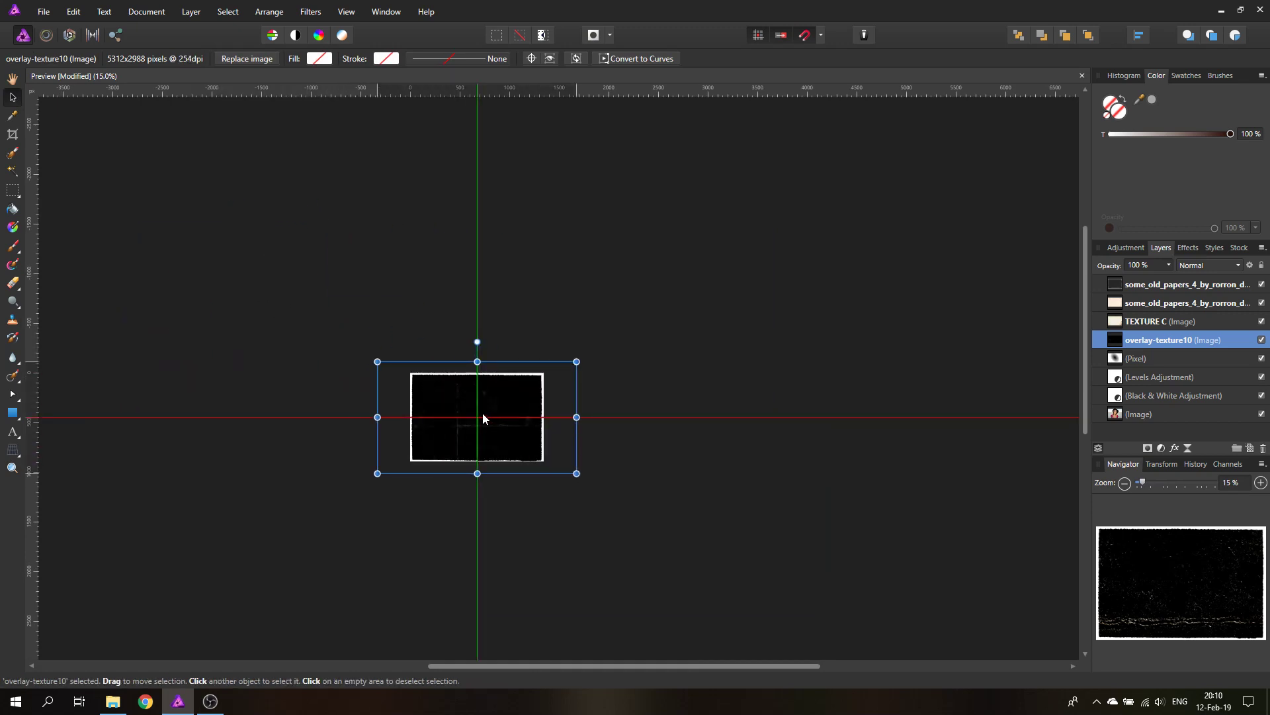
{"action": "key", "text": "ctrl+0"}
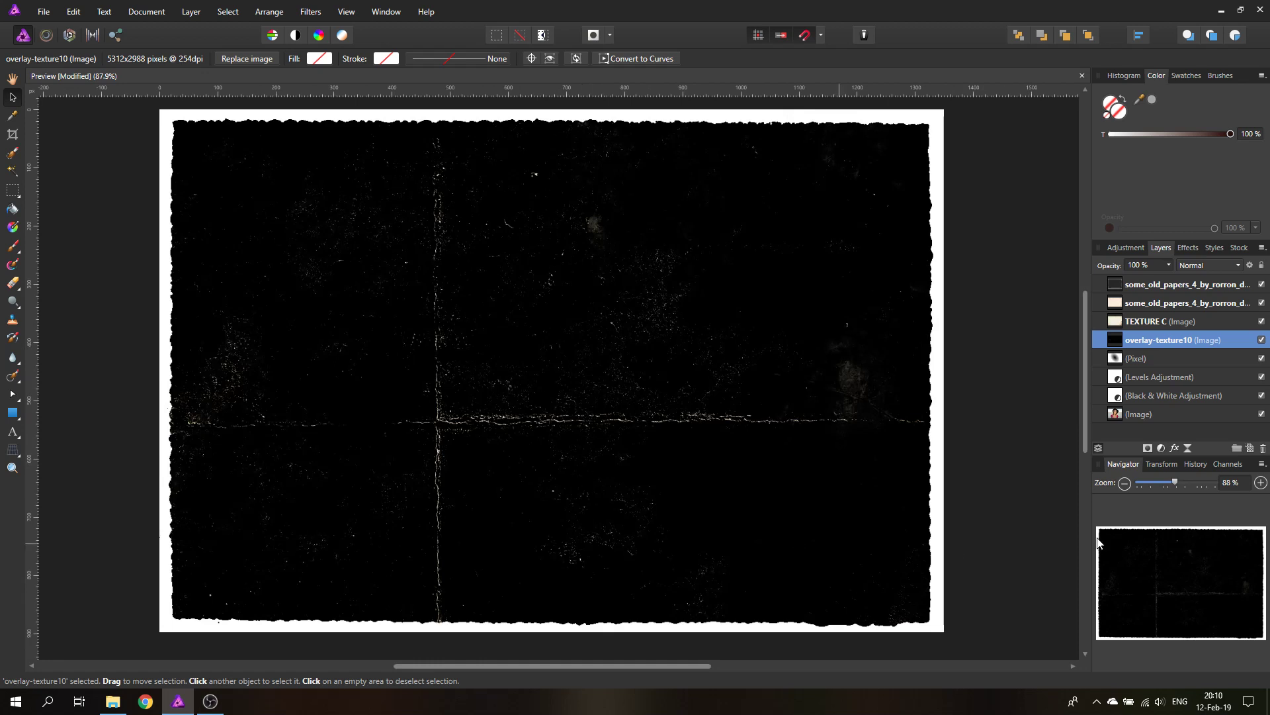
Step: Blend the scratches texture in Screen mode and nudge it into position
{"action": "left_click", "coordinate": [1208, 265]}
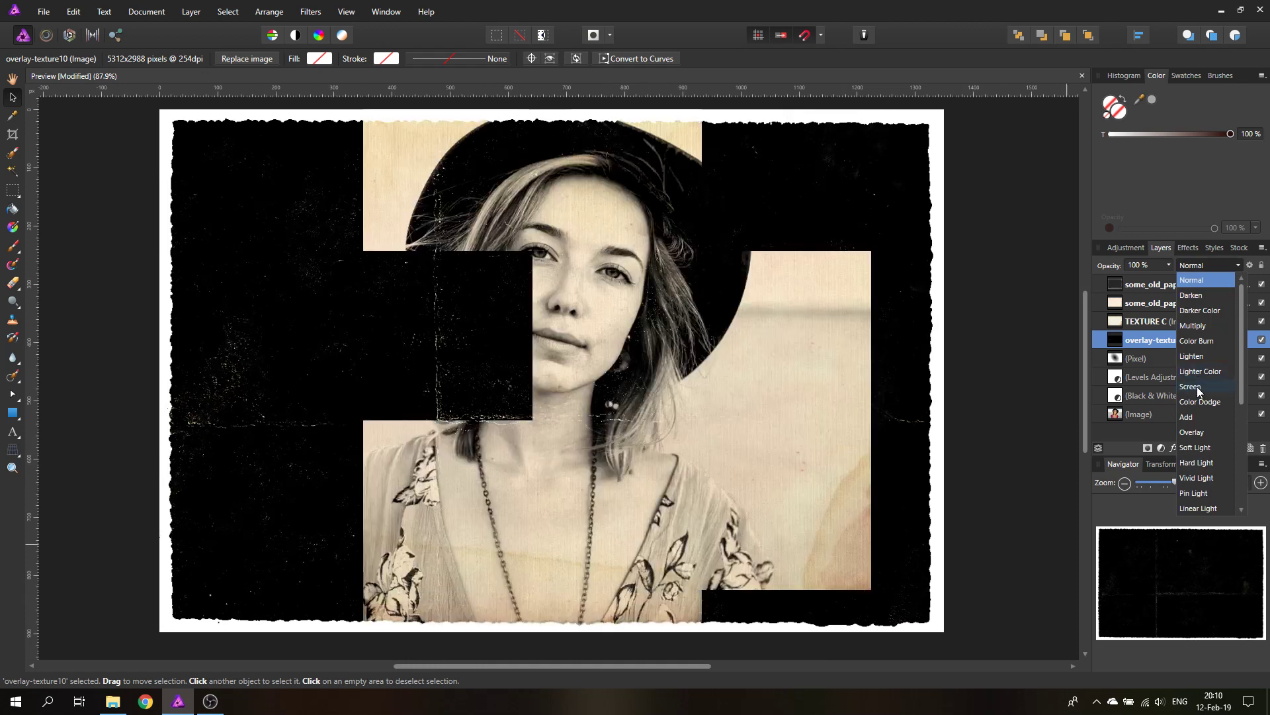
{"action": "left_click", "coordinate": [1196, 387]}
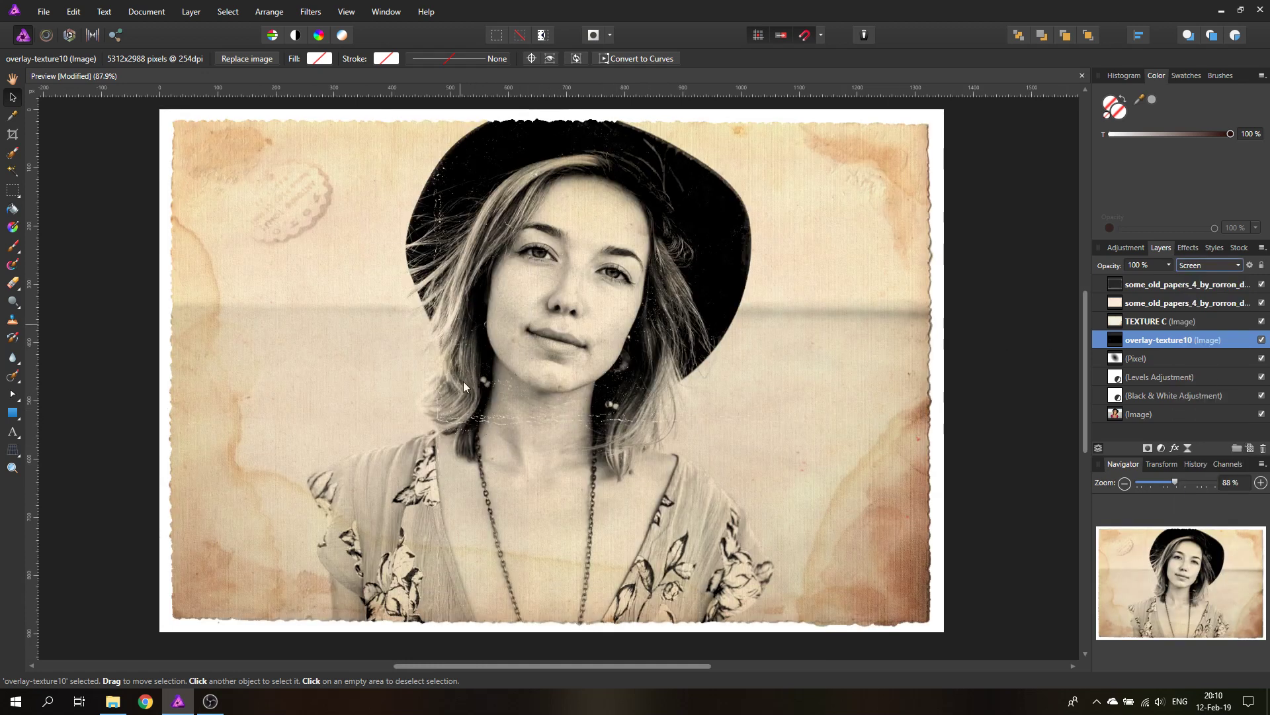
{"action": "left_click_drag", "start_coordinate": [542, 406], "coordinate": [549, 434]}
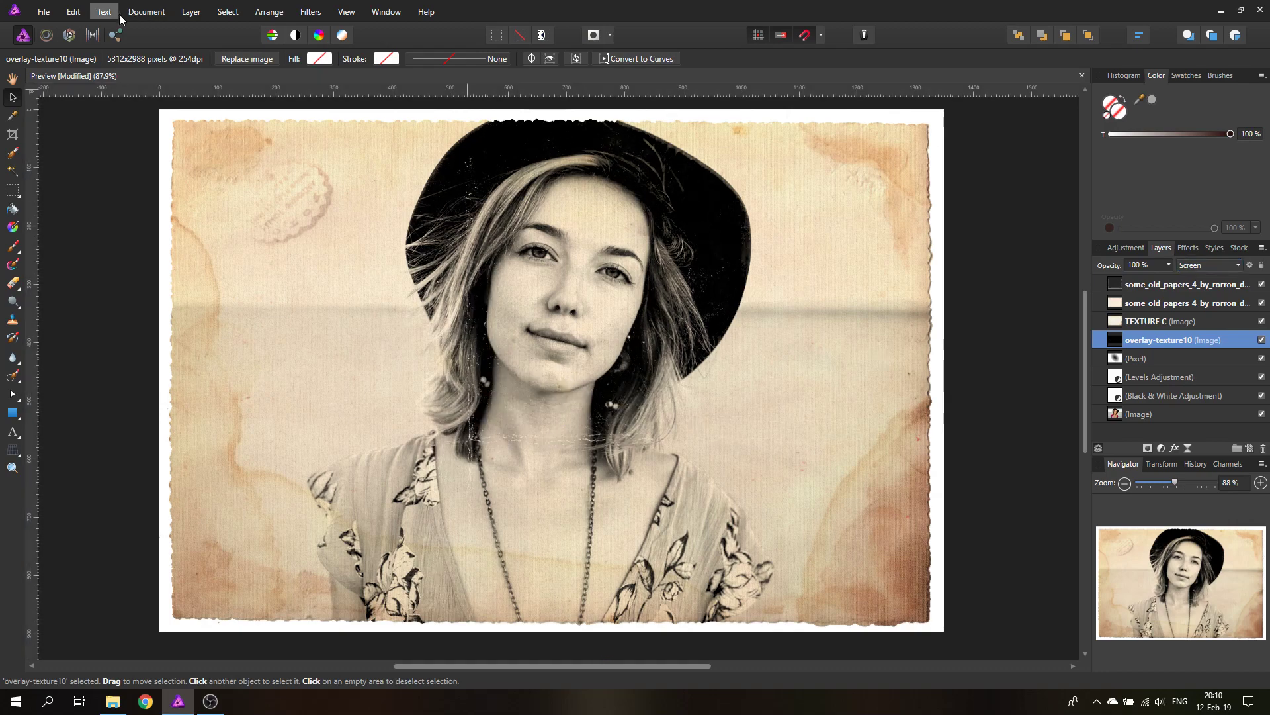
Step: Rasterize the overlay-texture10 layer into pixels
{"action": "left_click", "coordinate": [43, 11]}
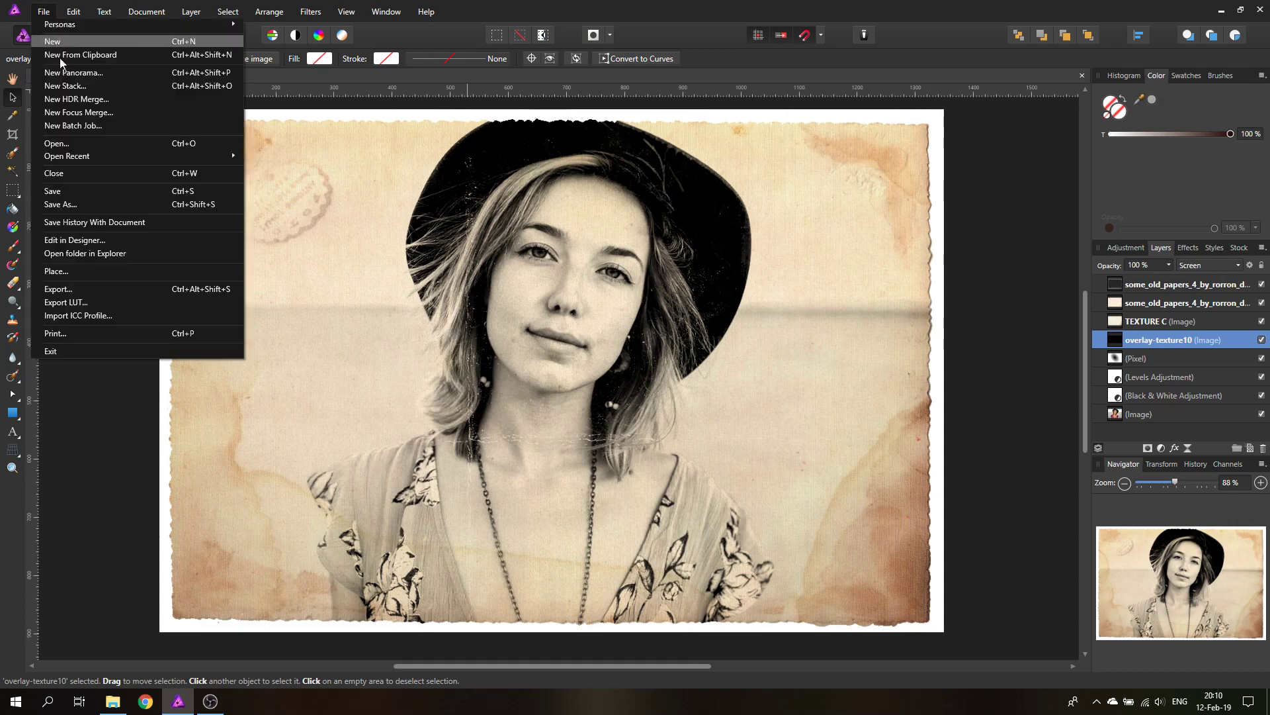
{"action": "right_click", "coordinate": [1116, 345]}
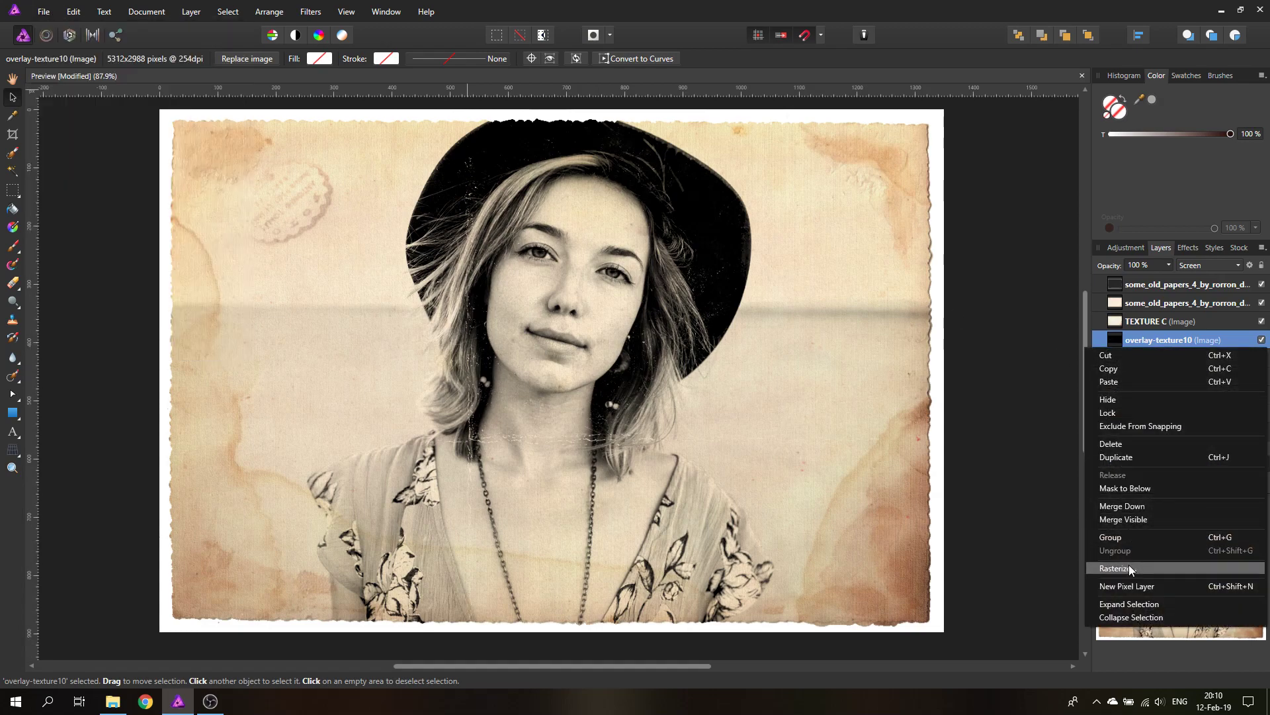
{"action": "left_click", "coordinate": [1128, 565]}
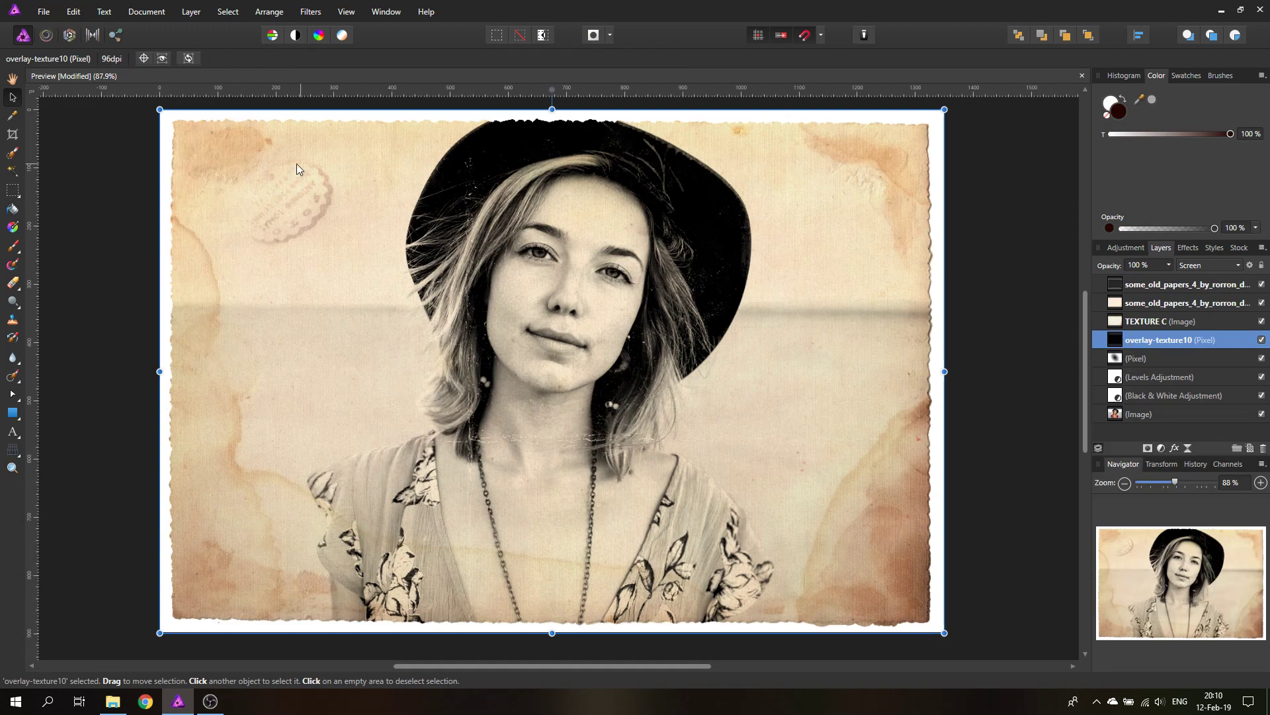
{"action": "left_click", "coordinate": [42, 15]}
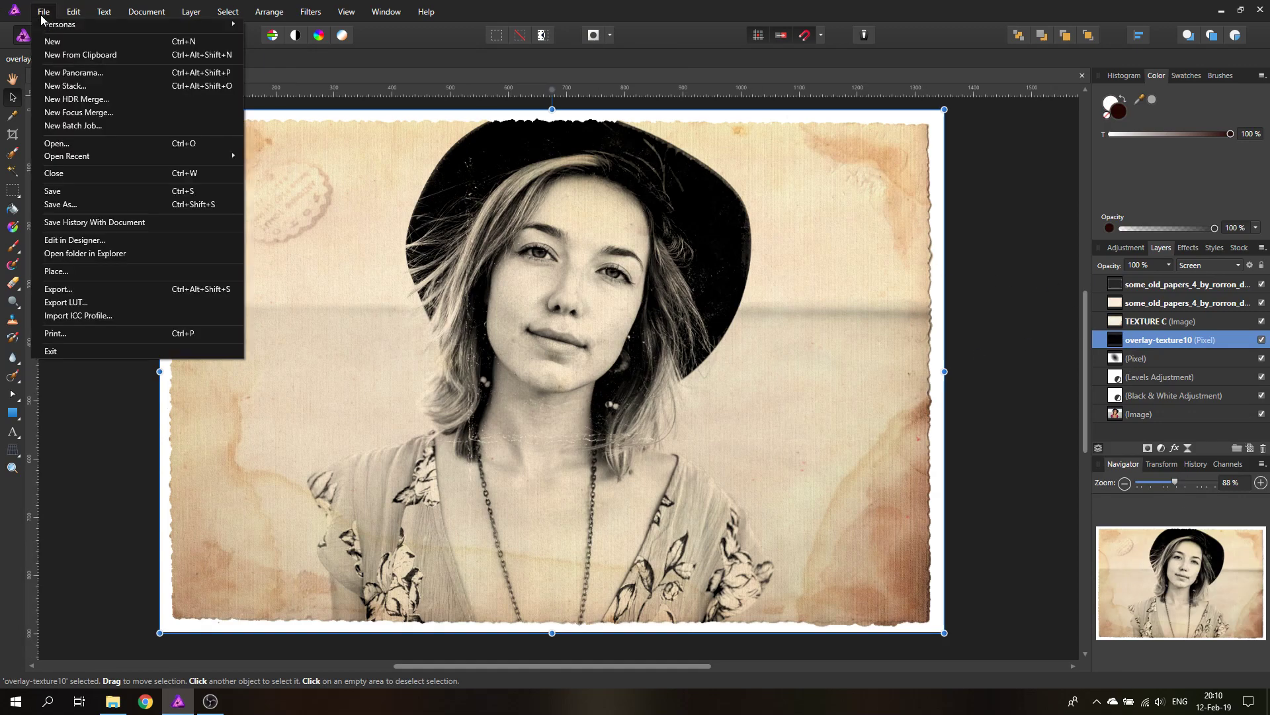
Step: Place overlay-texture6.jpg and resize it to cover the whole page
{"action": "left_click", "coordinate": [110, 274]}
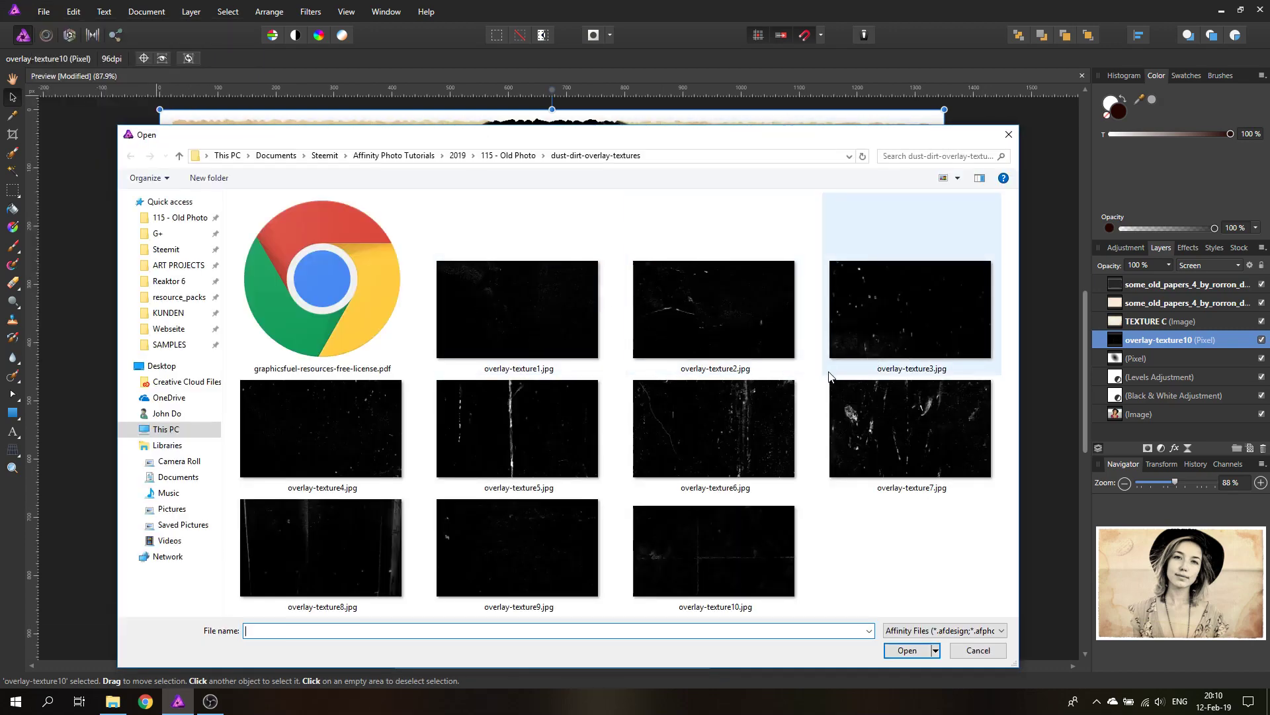
{"action": "double_click", "coordinate": [757, 415]}
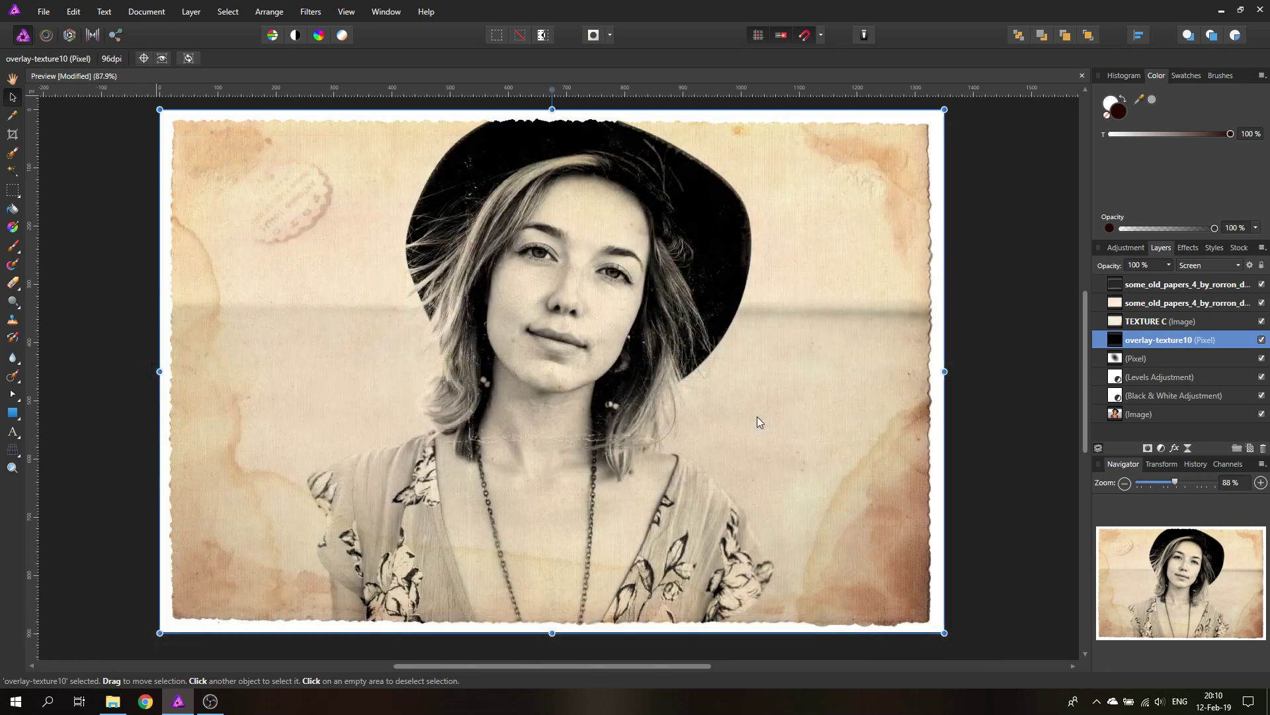
{"action": "left_click", "coordinate": [617, 352]}
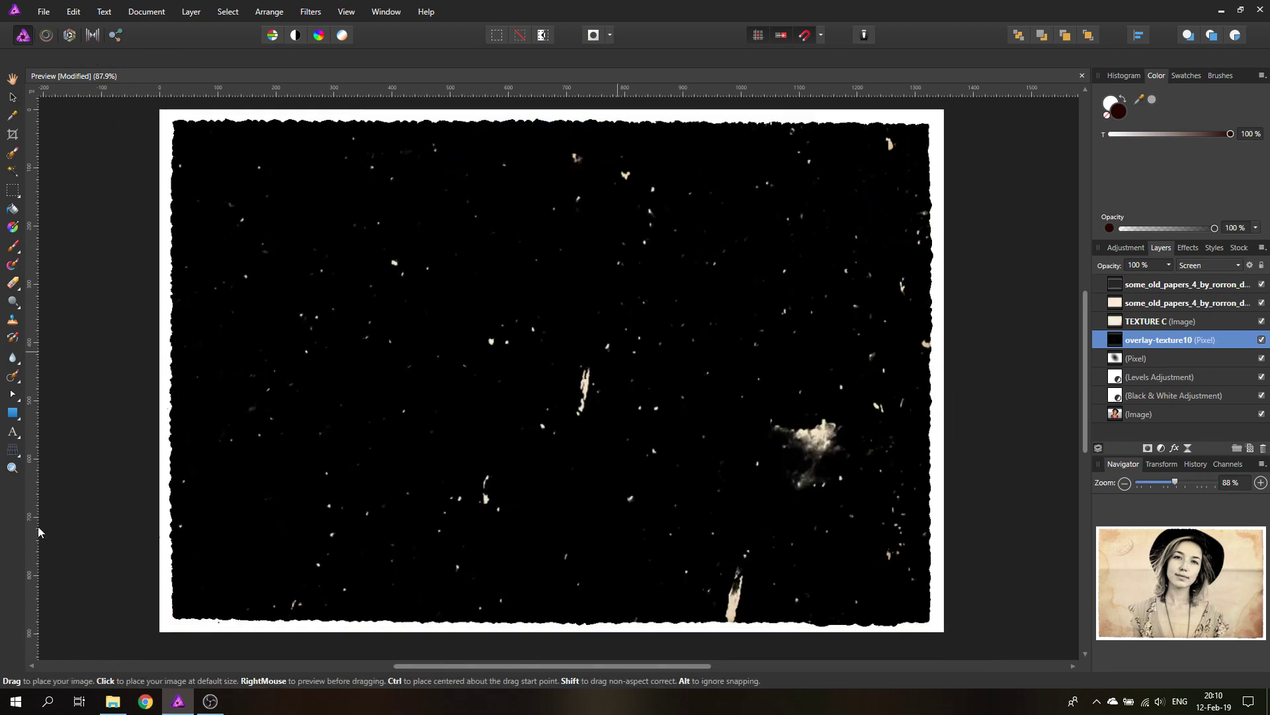
{"action": "left_click", "coordinate": [12, 468]}
{"action": "left_click_drag", "start_coordinate": [293, 459], "coordinate": [185, 464]}
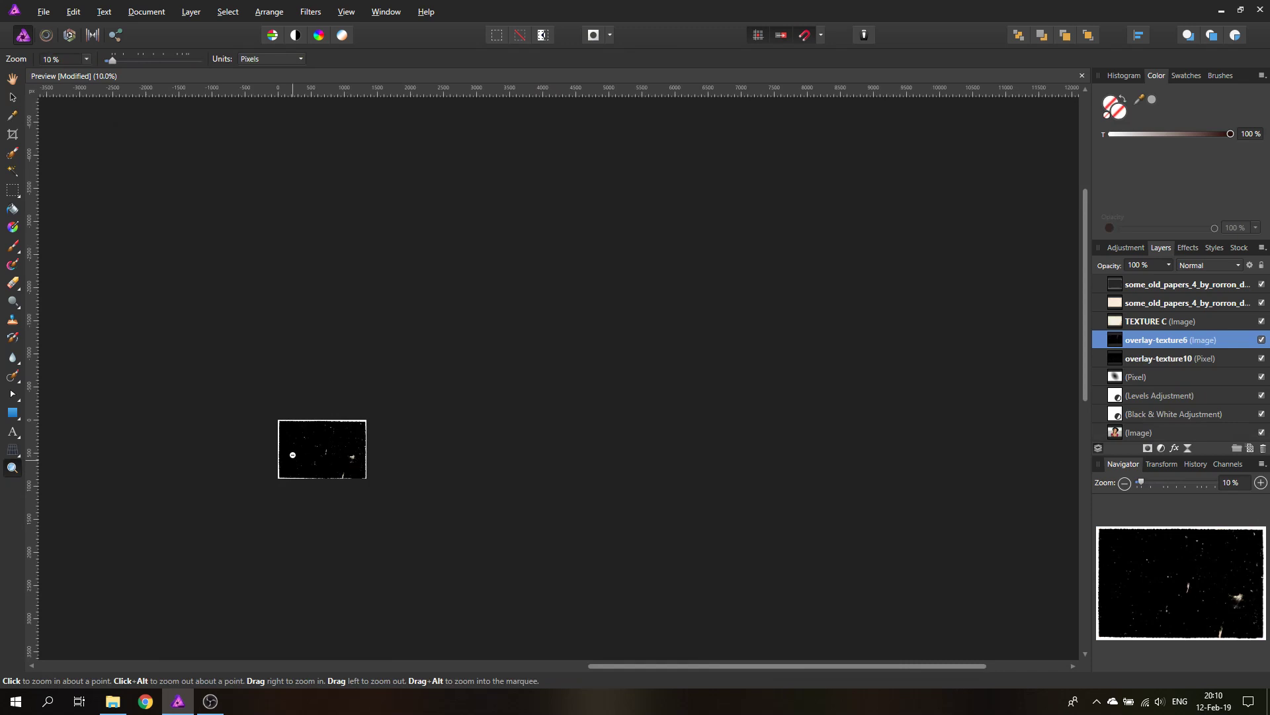
{"action": "left_click", "coordinate": [12, 98]}
{"action": "left_click_drag", "start_coordinate": [551, 579], "coordinate": [336, 439]}
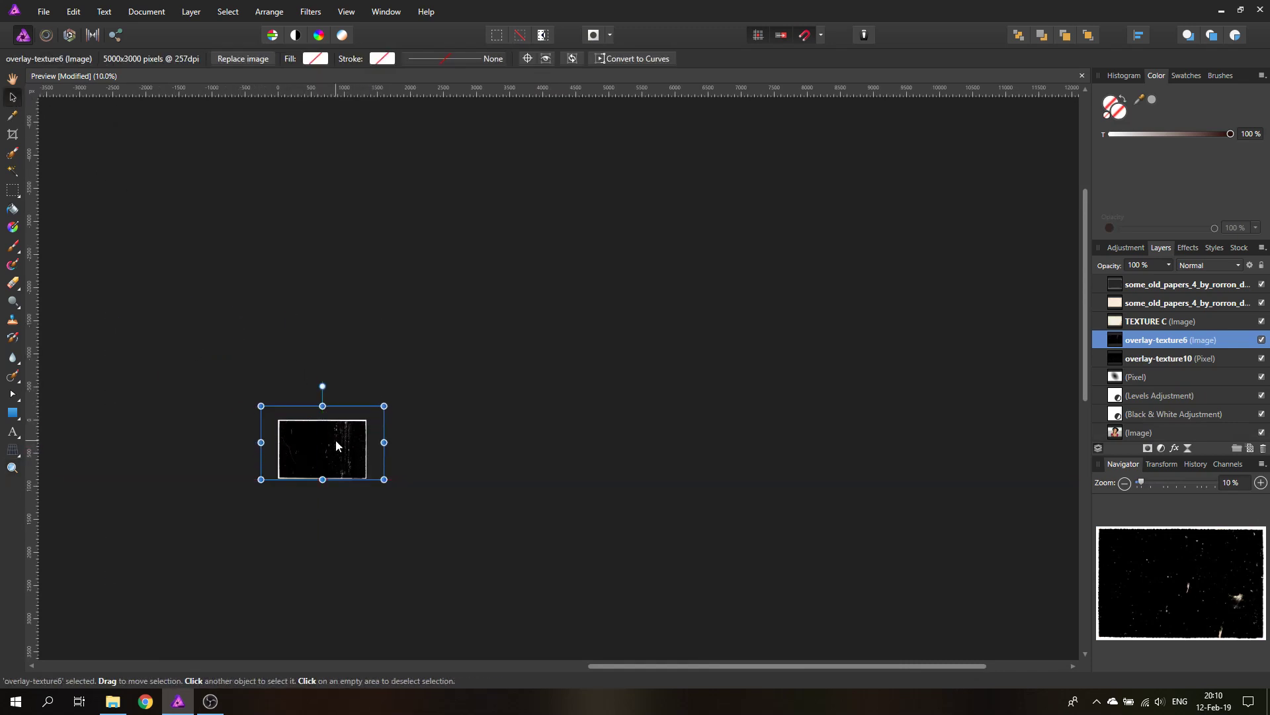
{"action": "key", "text": "ctrl+0"}
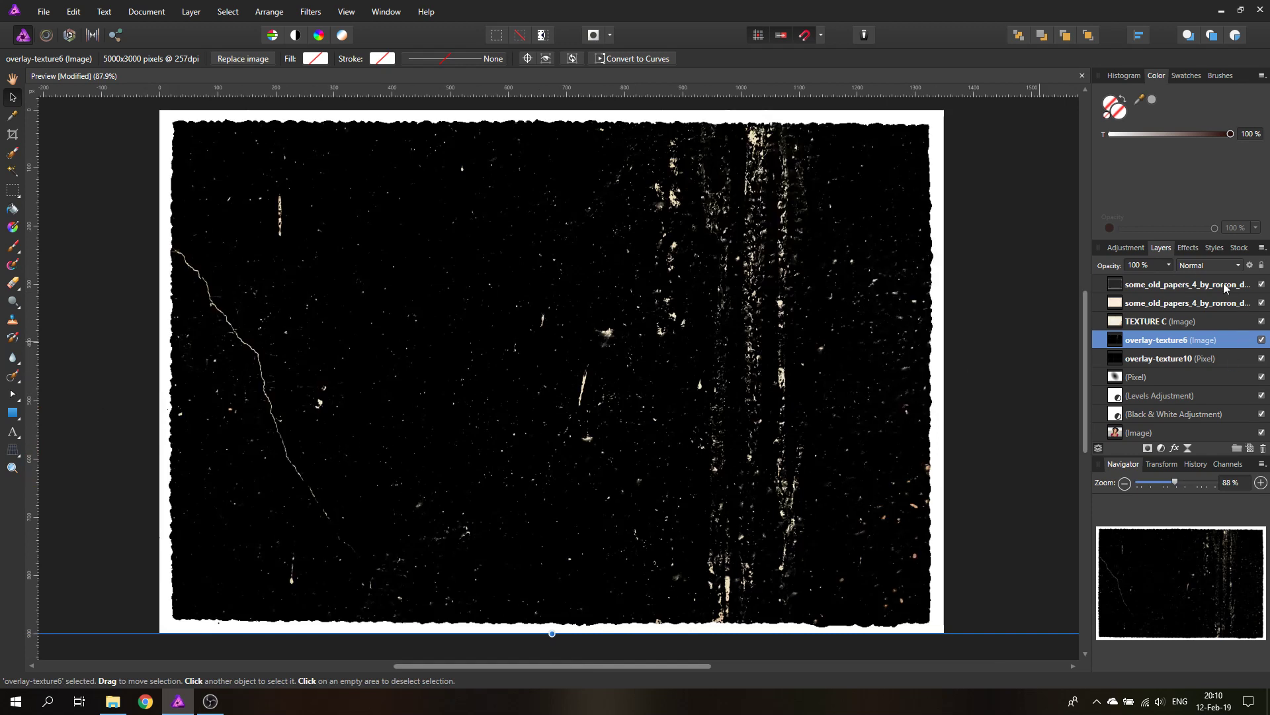
Step: Set overlay-texture6 to Screen at 39% opacity and rasterize it
{"action": "left_click", "coordinate": [1205, 266]}
{"action": "left_click", "coordinate": [1194, 386]}
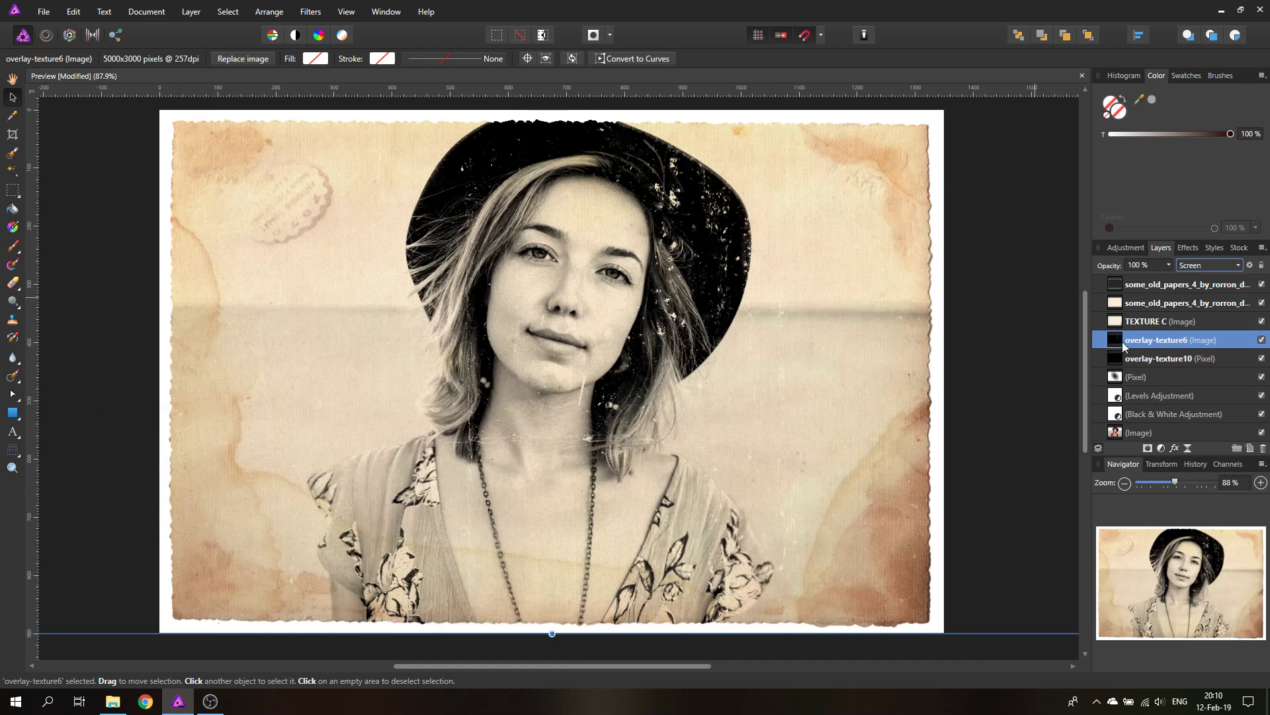
{"action": "left_click", "coordinate": [1169, 266]}
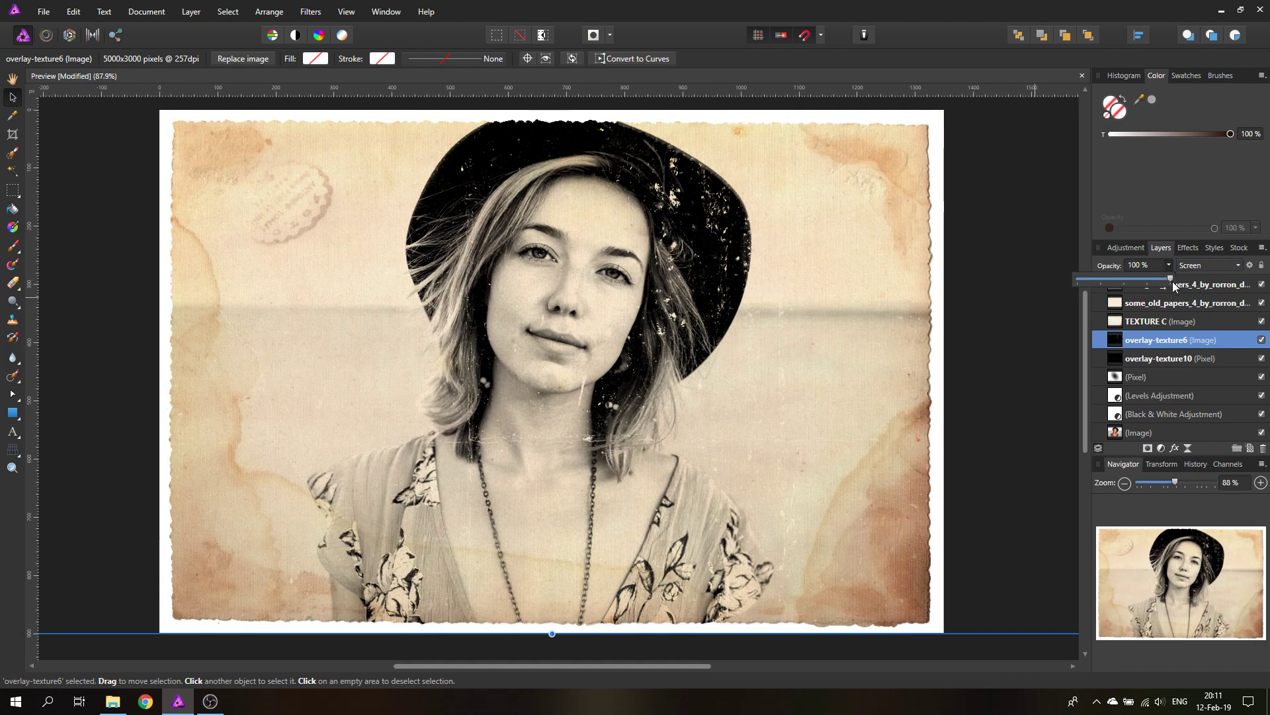
{"action": "left_click_drag", "start_coordinate": [1170, 283], "coordinate": [1116, 288]}
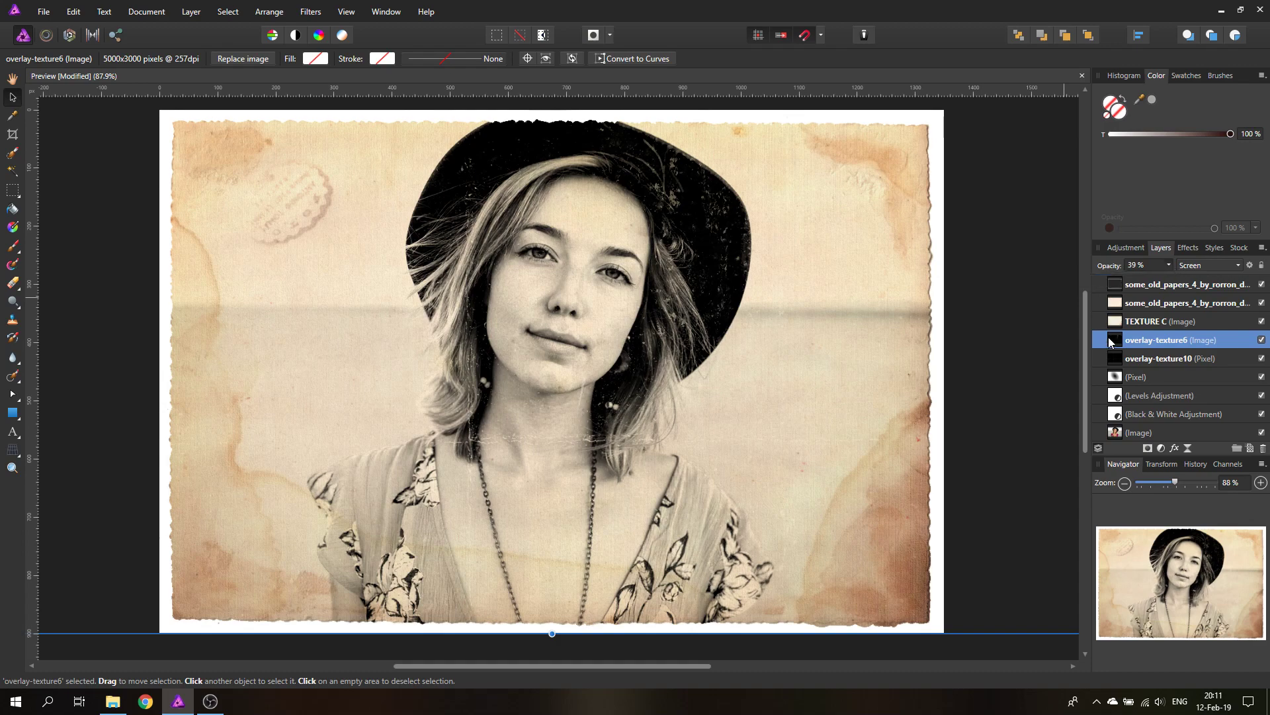
{"action": "right_click", "coordinate": [1110, 343]}
{"action": "left_click", "coordinate": [1118, 569]}
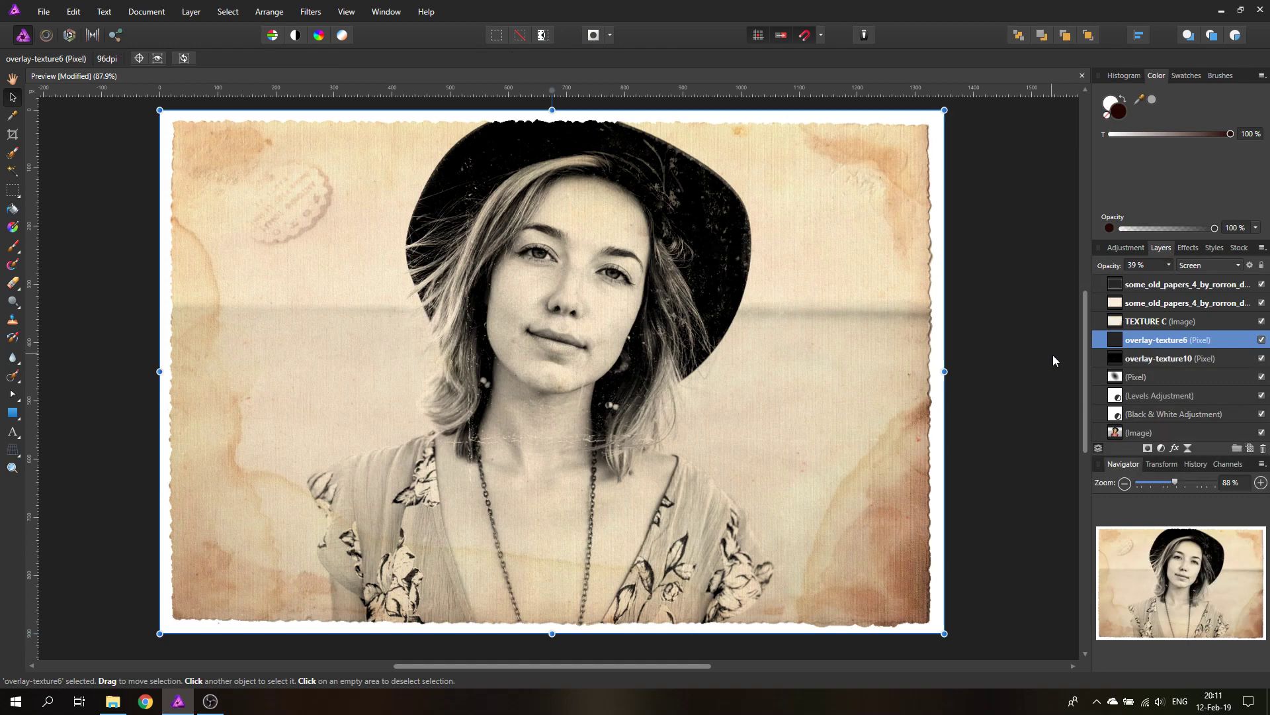
Step: Place AU_FG_Texture-1.jpg from the Film-Grain-Textures folder
{"action": "left_click", "coordinate": [43, 11]}
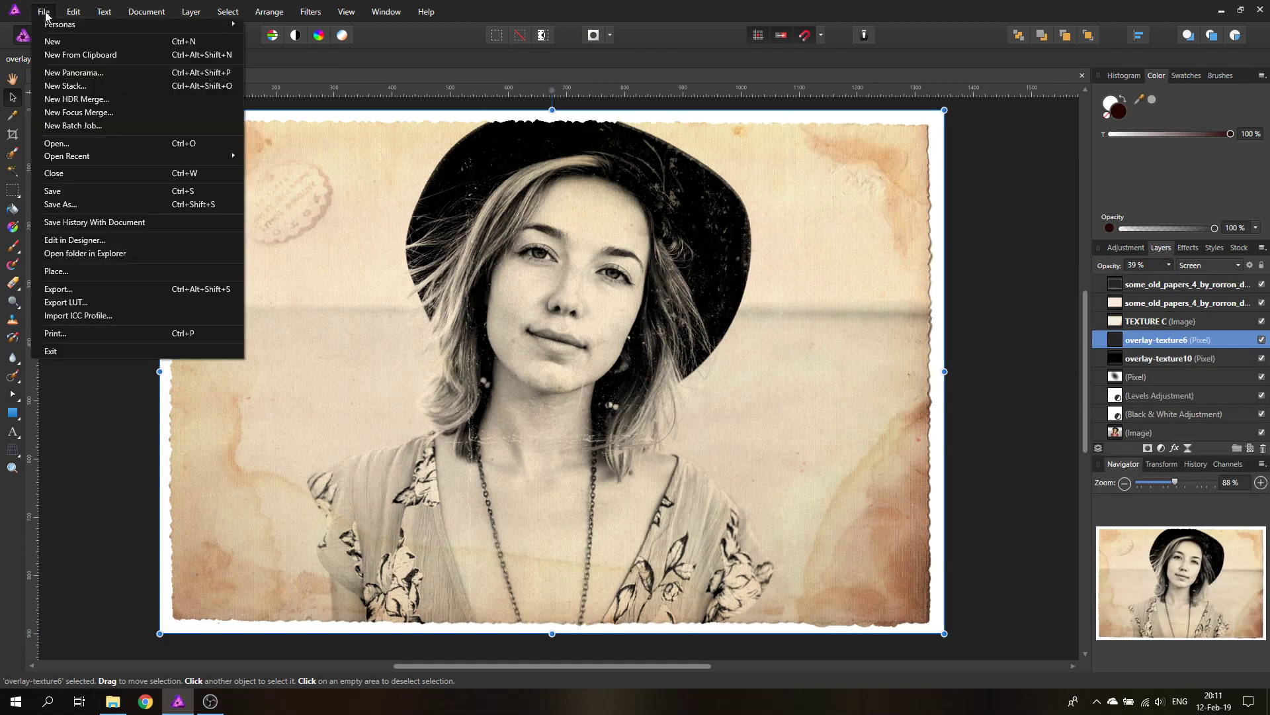
{"action": "left_click", "coordinate": [96, 273]}
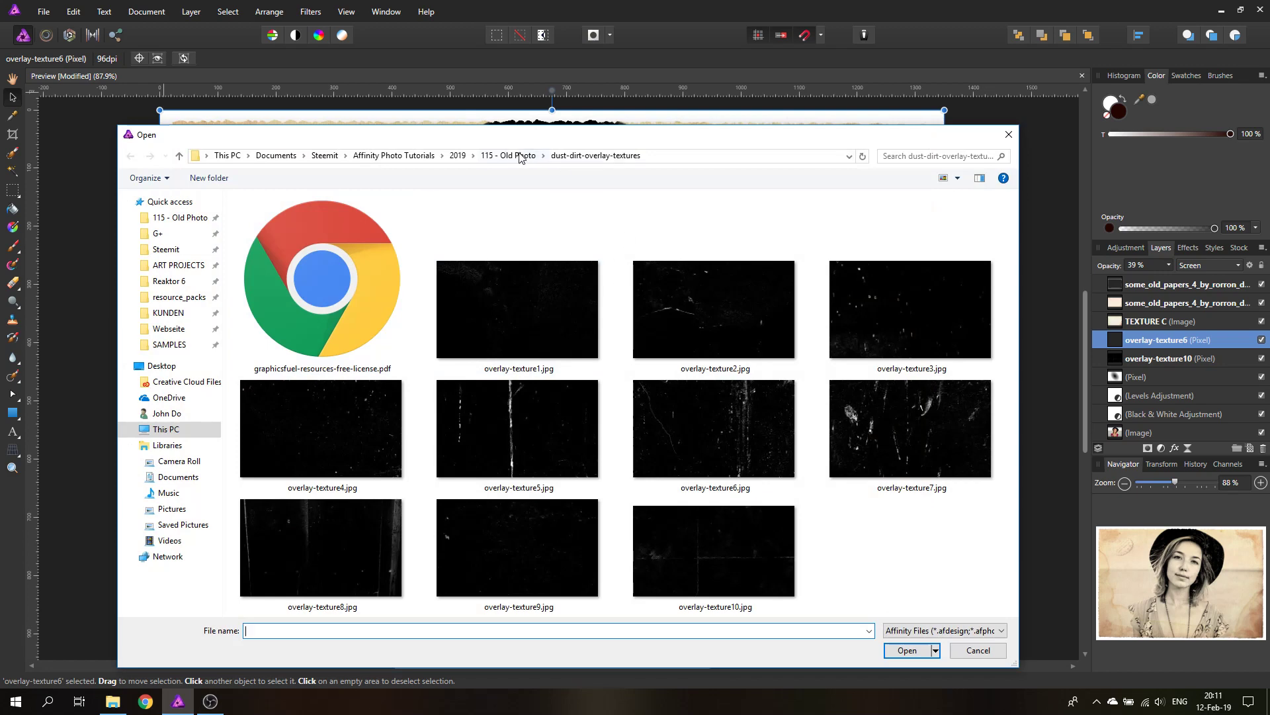
{"action": "left_click", "coordinate": [520, 156]}
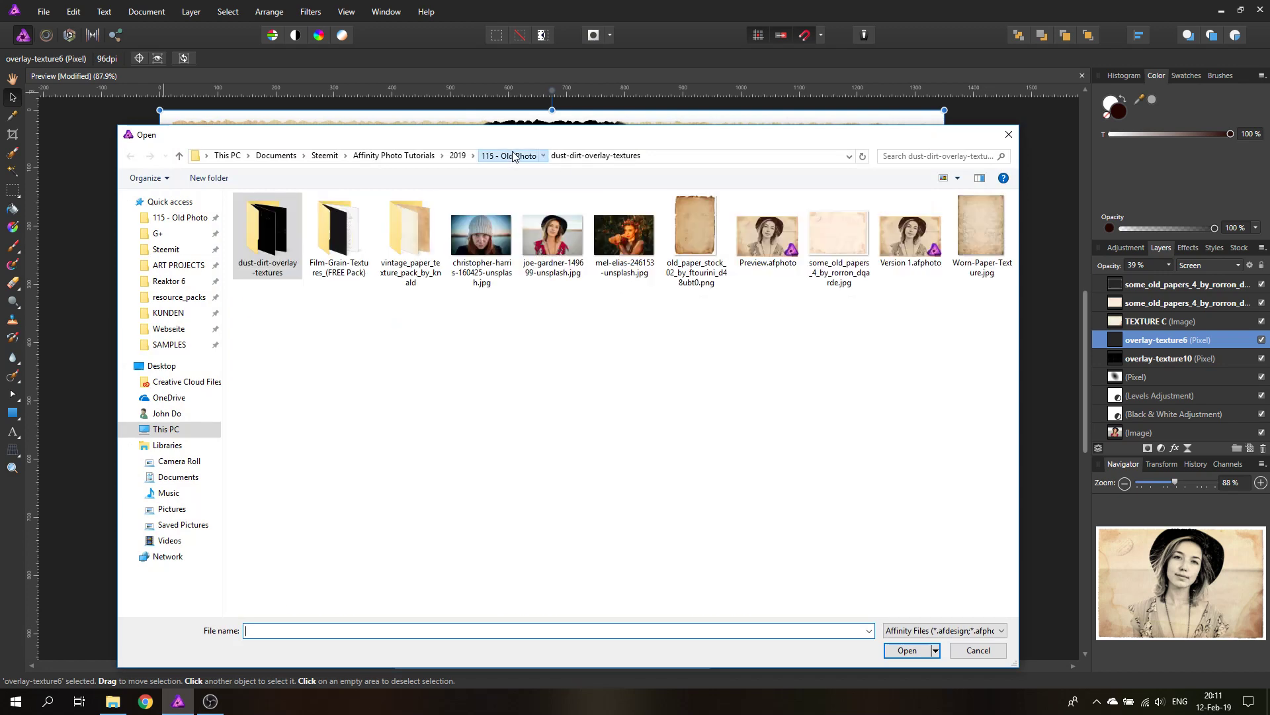
{"action": "double_click", "coordinate": [330, 247]}
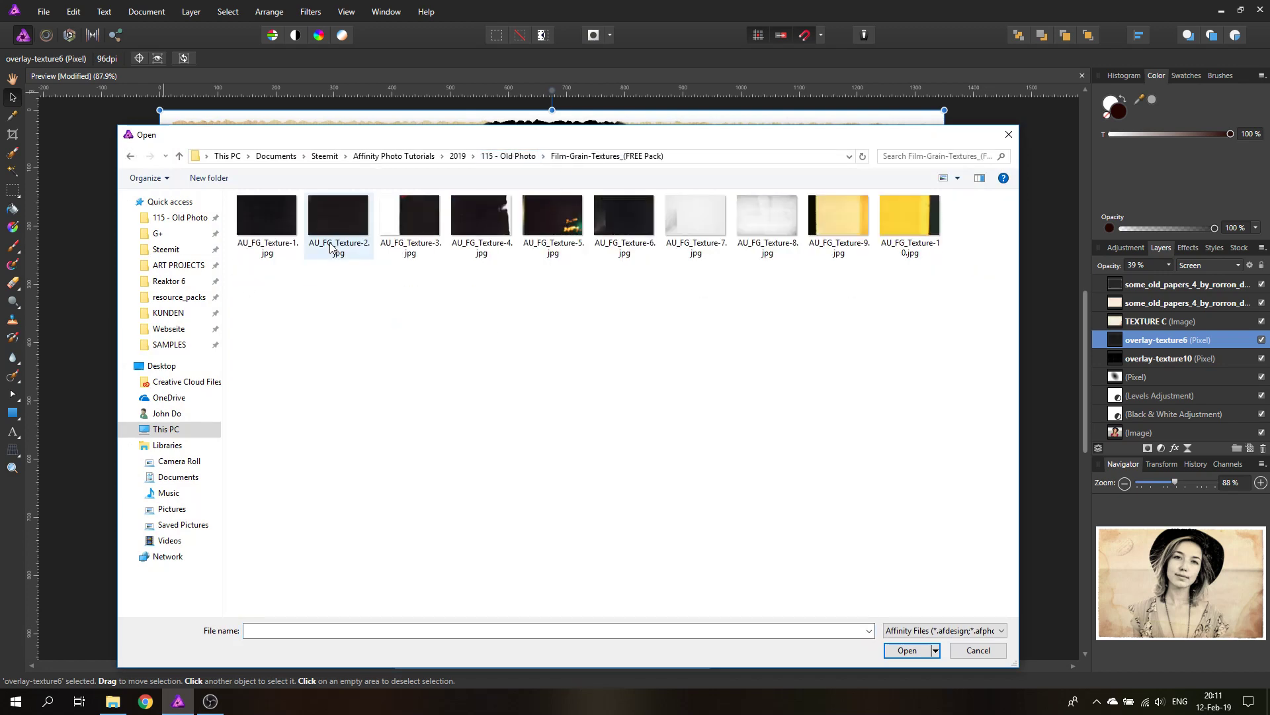
{"action": "left_click", "coordinate": [264, 215]}
{"action": "double_click", "coordinate": [263, 212]}
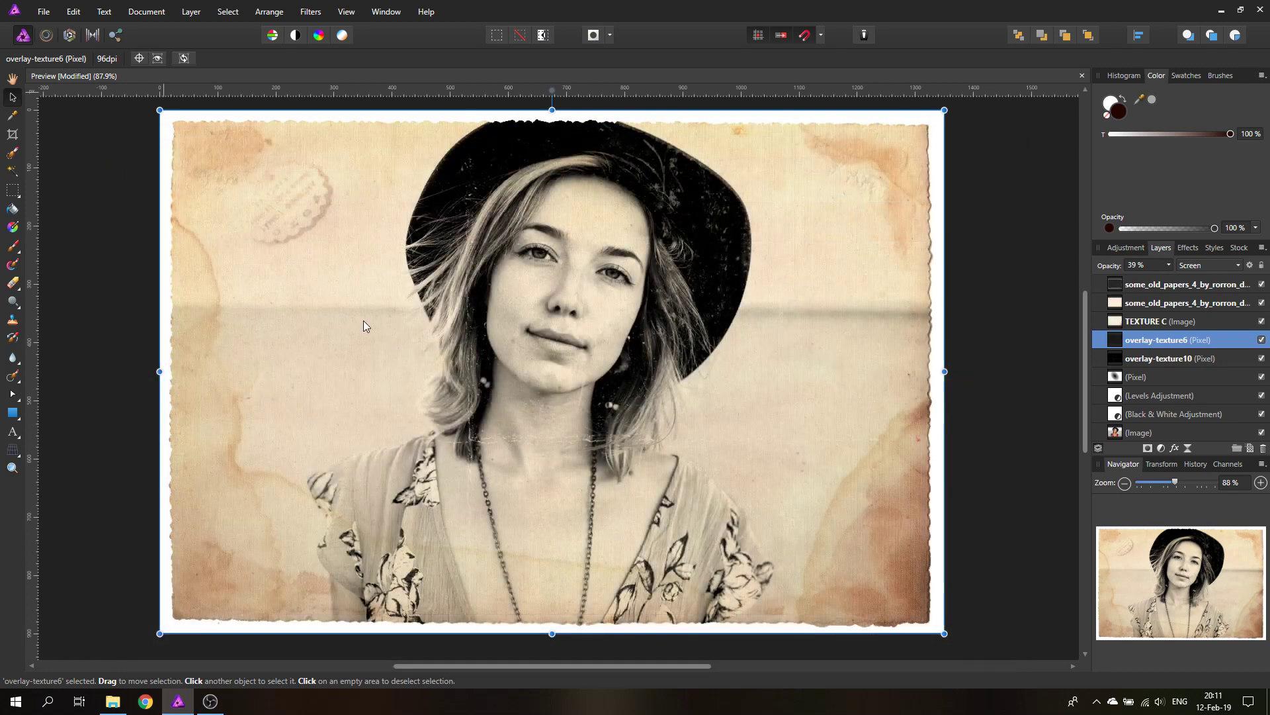
Step: Scale and position the grain texture so it covers the paper
{"action": "left_click", "coordinate": [575, 351]}
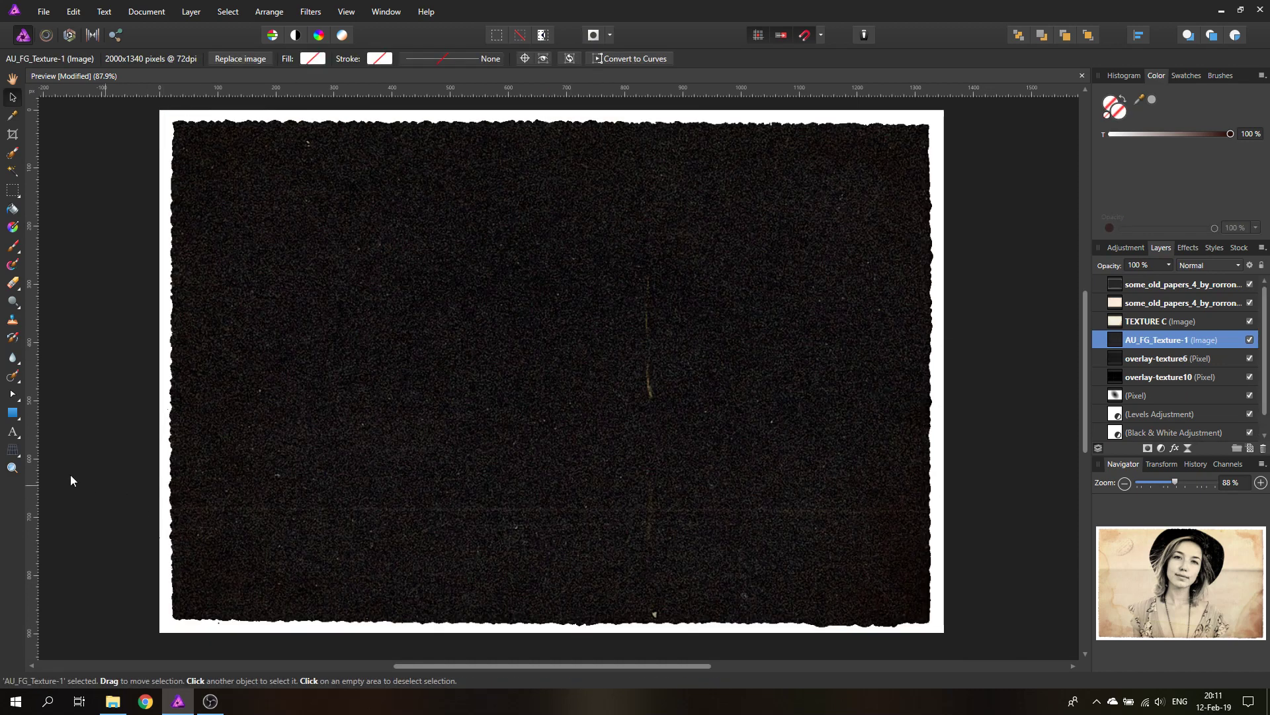
{"action": "left_click", "coordinate": [12, 468]}
{"action": "left_click", "coordinate": [426, 446], "text": "alt"}
{"action": "left_click", "coordinate": [425, 446], "text": "alt"}
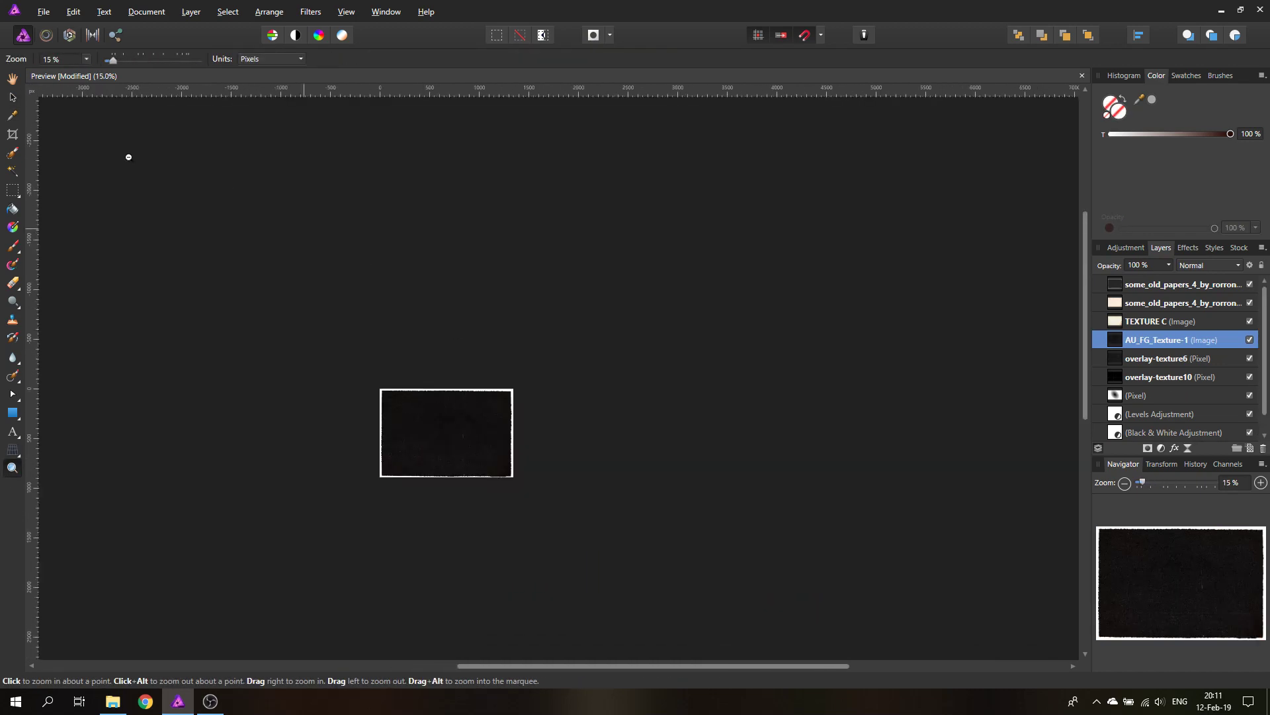
{"action": "left_click", "coordinate": [12, 97]}
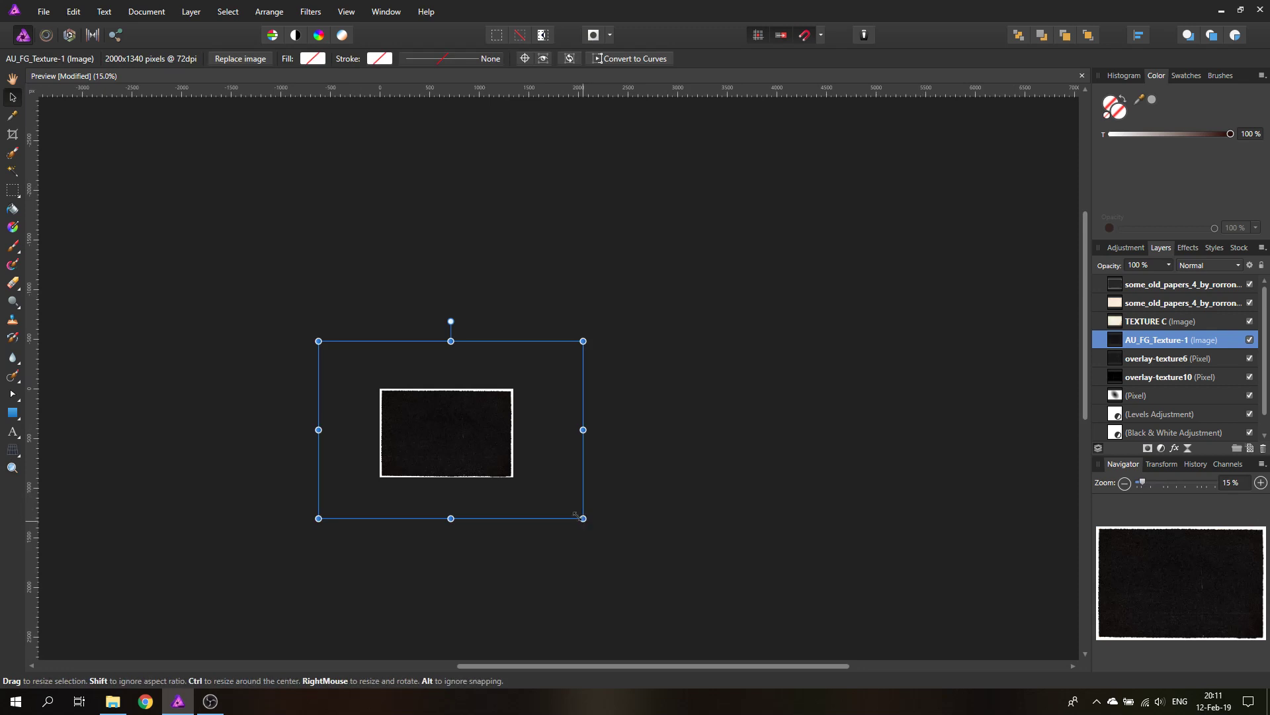
{"action": "left_click_drag", "start_coordinate": [583, 518], "coordinate": [463, 437]}
{"action": "left_click_drag", "start_coordinate": [421, 377], "coordinate": [475, 421]}
{"action": "key", "text": "ctrl+0"}
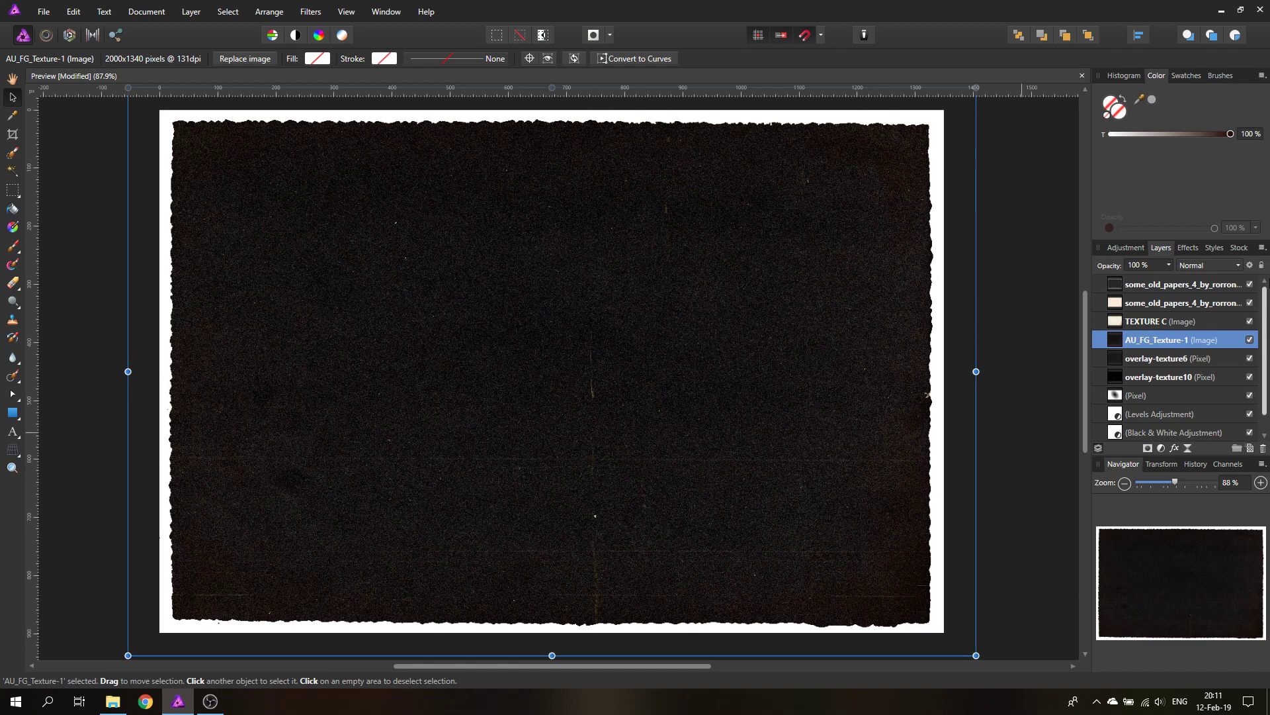
Step: Set the AU_FG_Texture-1 layer to Negation blend mode and rasterize it
{"action": "left_click", "coordinate": [1196, 265]}
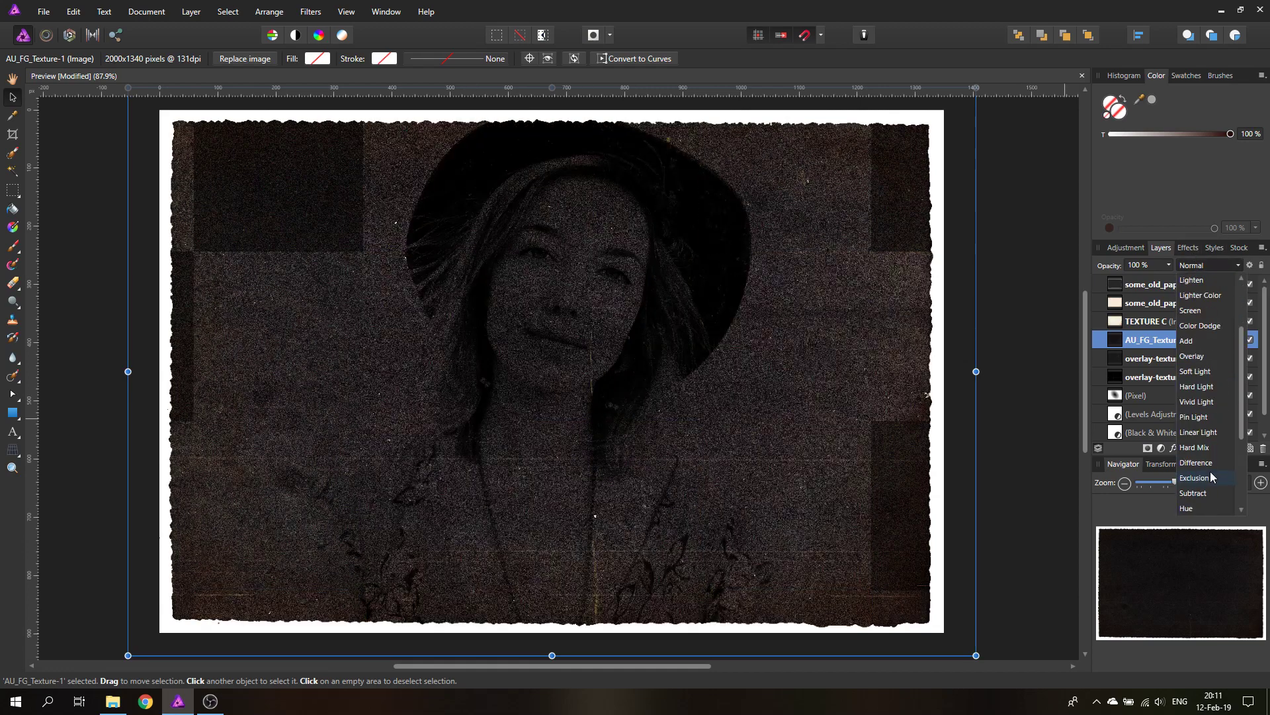
{"action": "scroll", "coordinate": [1244, 452], "scroll_direction": "down", "scroll_amount": 3}
{"action": "scroll", "coordinate": [1245, 452], "scroll_direction": "down", "scroll_amount": 2}
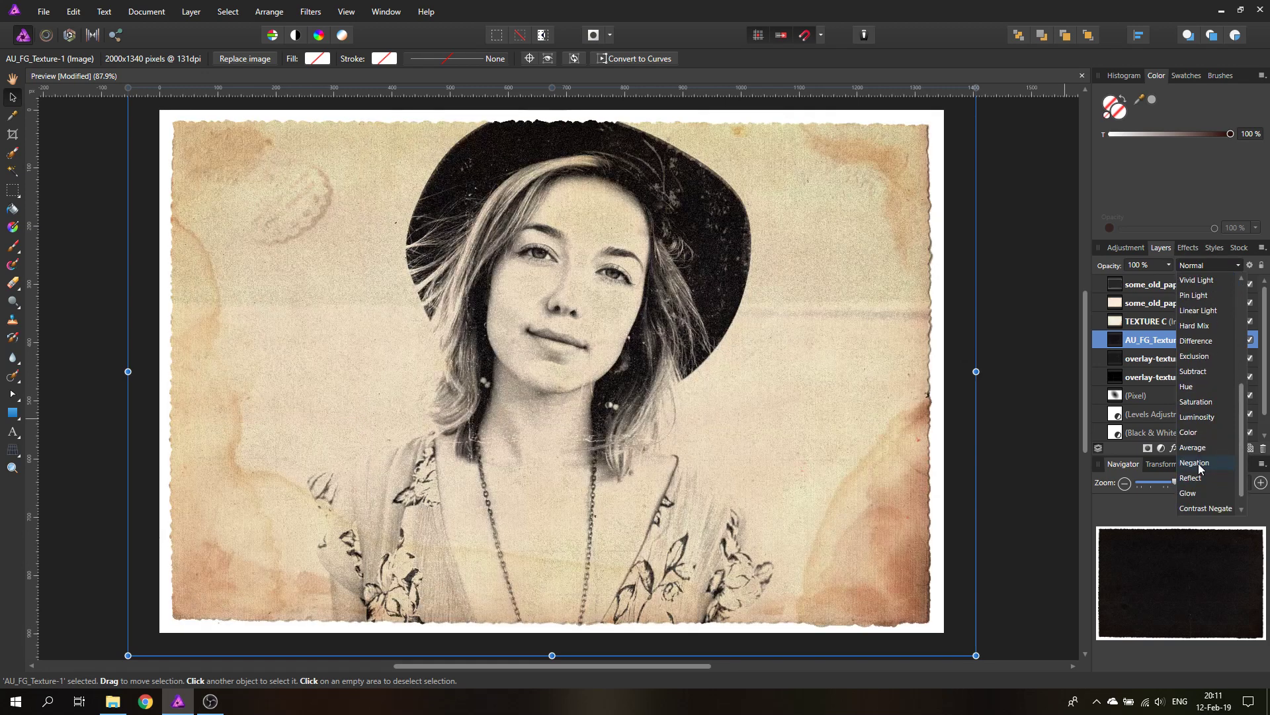
{"action": "left_click", "coordinate": [1194, 463]}
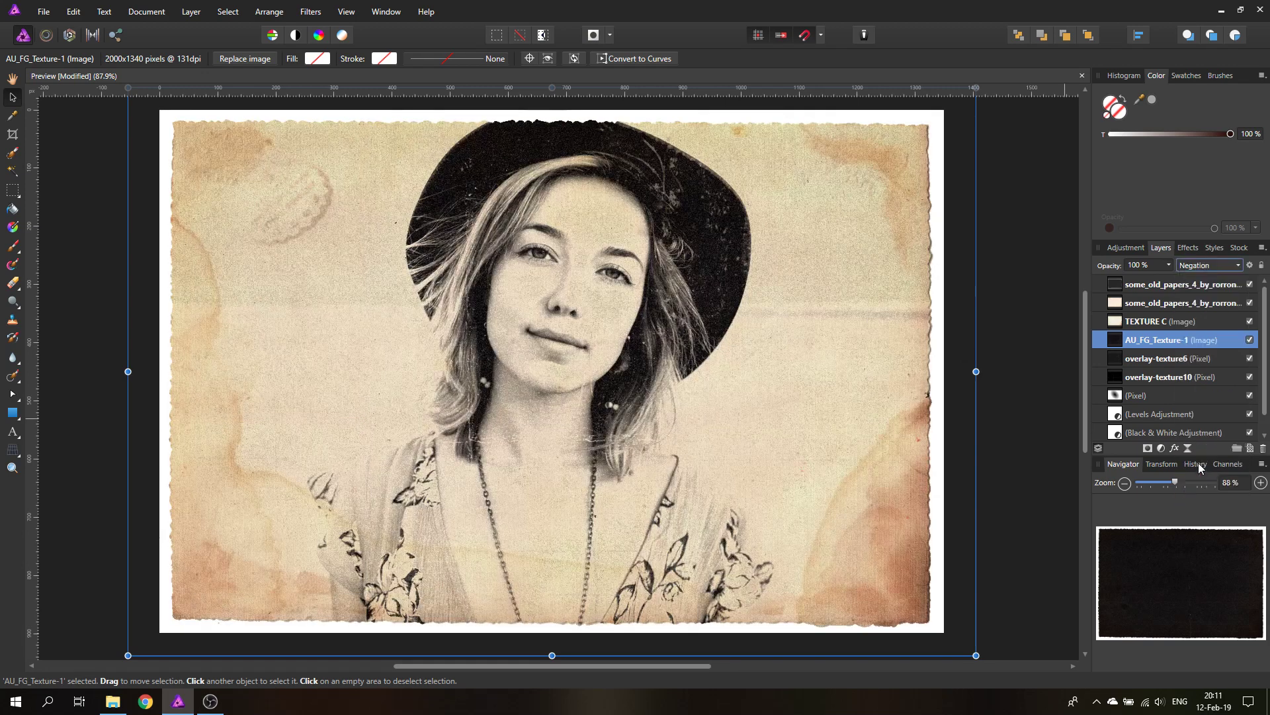
{"action": "left_click", "coordinate": [1032, 340]}
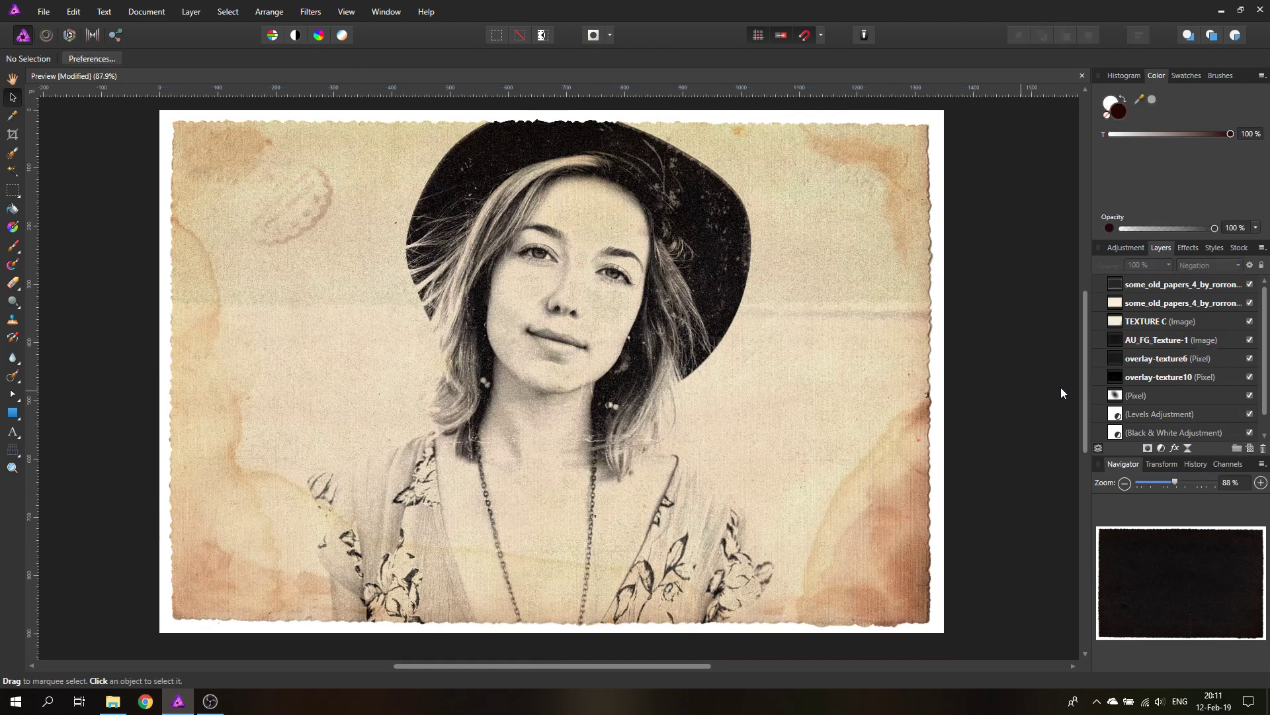
{"action": "left_click", "coordinate": [1123, 340]}
{"action": "right_click", "coordinate": [1150, 339]}
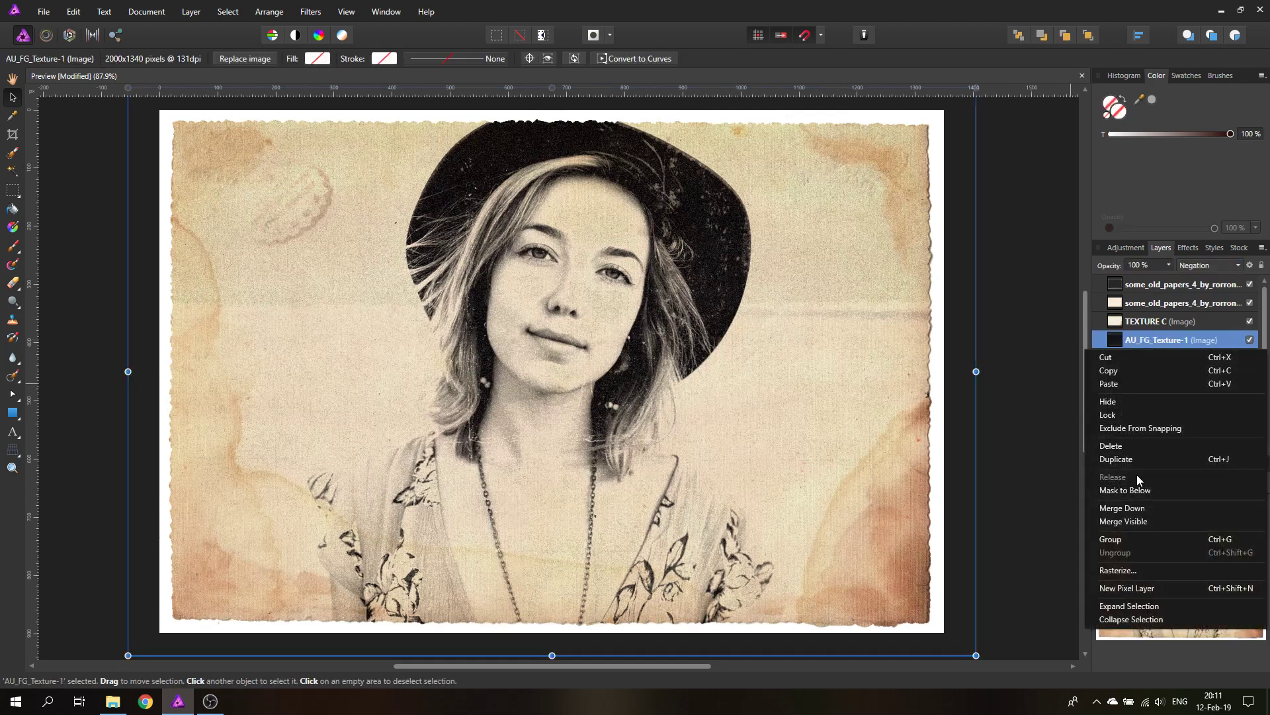
{"action": "left_click", "coordinate": [1126, 570]}
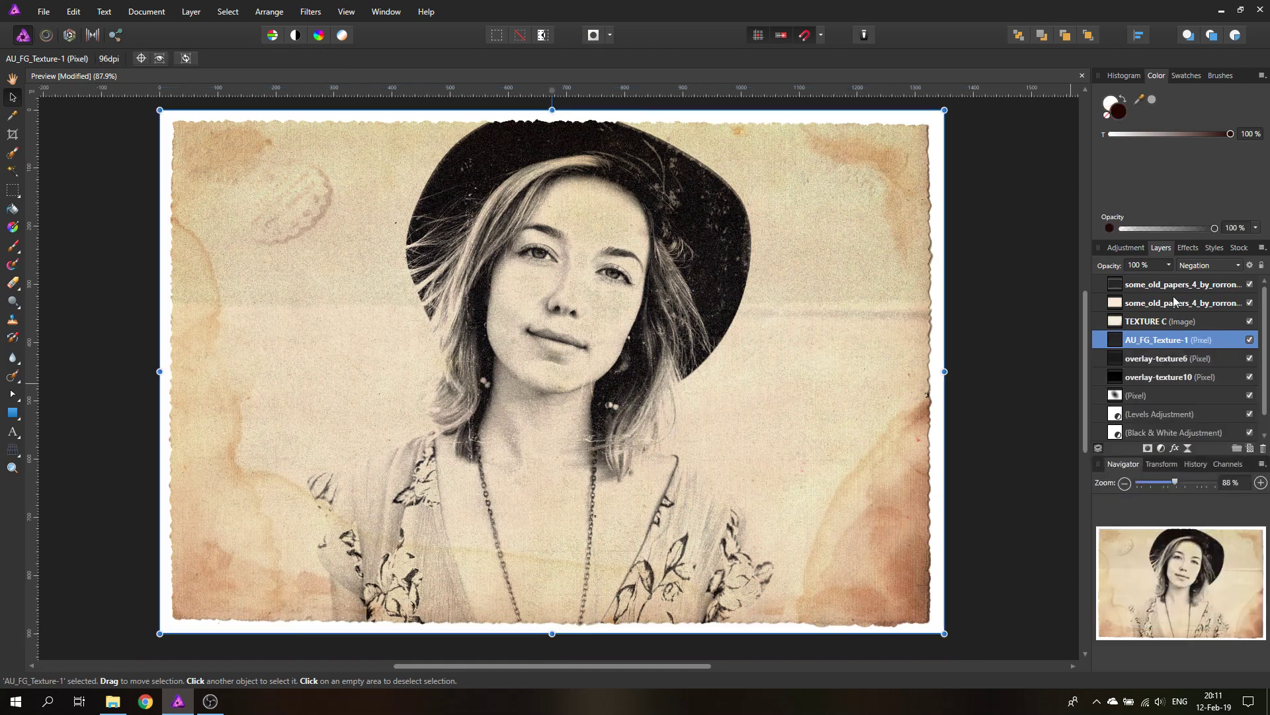
{"action": "left_click", "coordinate": [1169, 266]}
Step: Adjust the AU_FG_Texture-1 grain layer's opacity, then select overlay-texture6
{"action": "mouse_move", "coordinate": [1174, 281]}
{"action": "left_mouse_down"}
{"action": "mouse_move", "coordinate": [1139, 281]}
{"action": "mouse_move", "coordinate": [1184, 285]}
{"action": "left_mouse_up"}
{"action": "left_click", "coordinate": [1169, 266]}
{"action": "left_click", "coordinate": [1117, 362]}
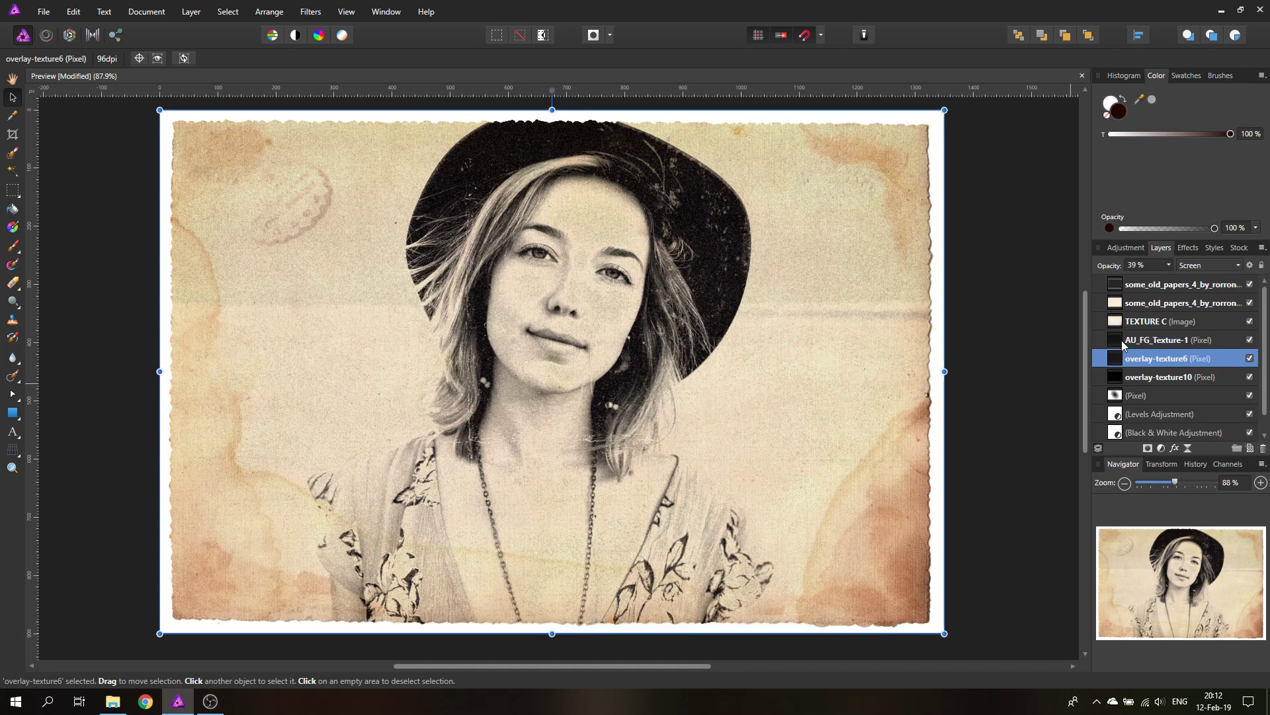
Step: Add a Vignette live filter and move it above AU_FG_Texture-1
{"action": "left_click", "coordinate": [1188, 448]}
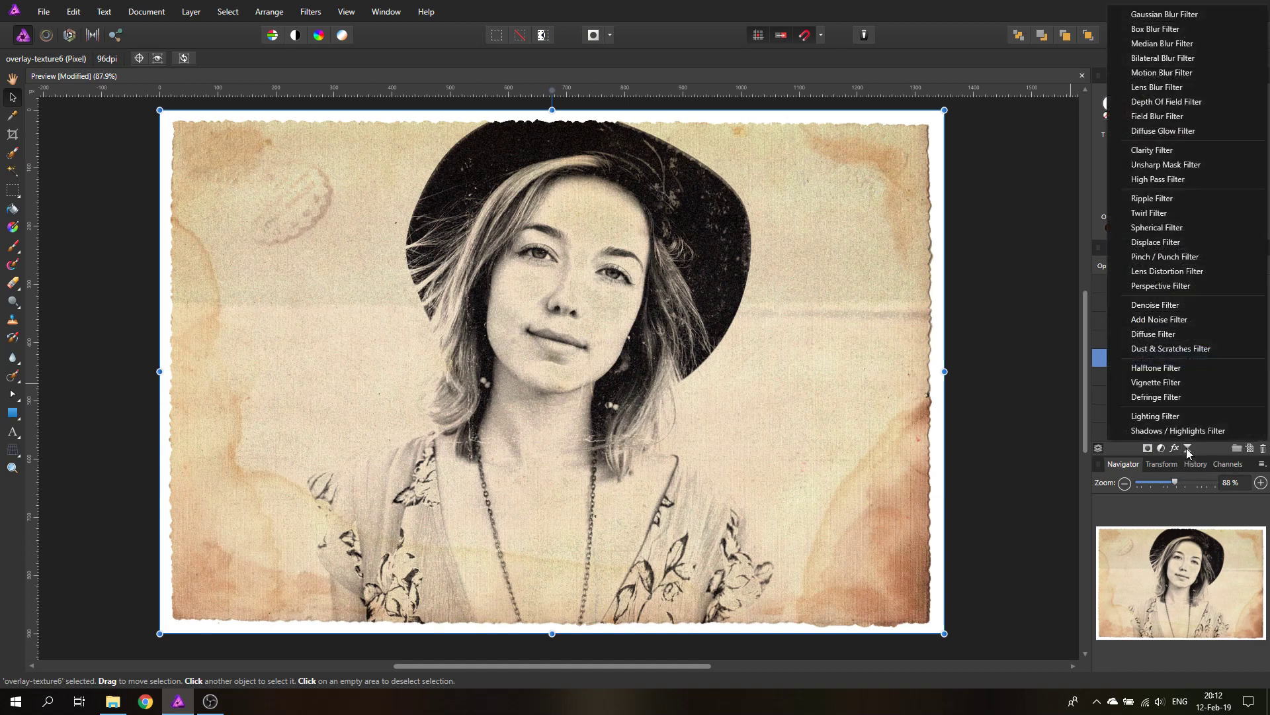
{"action": "left_click", "coordinate": [1170, 387]}
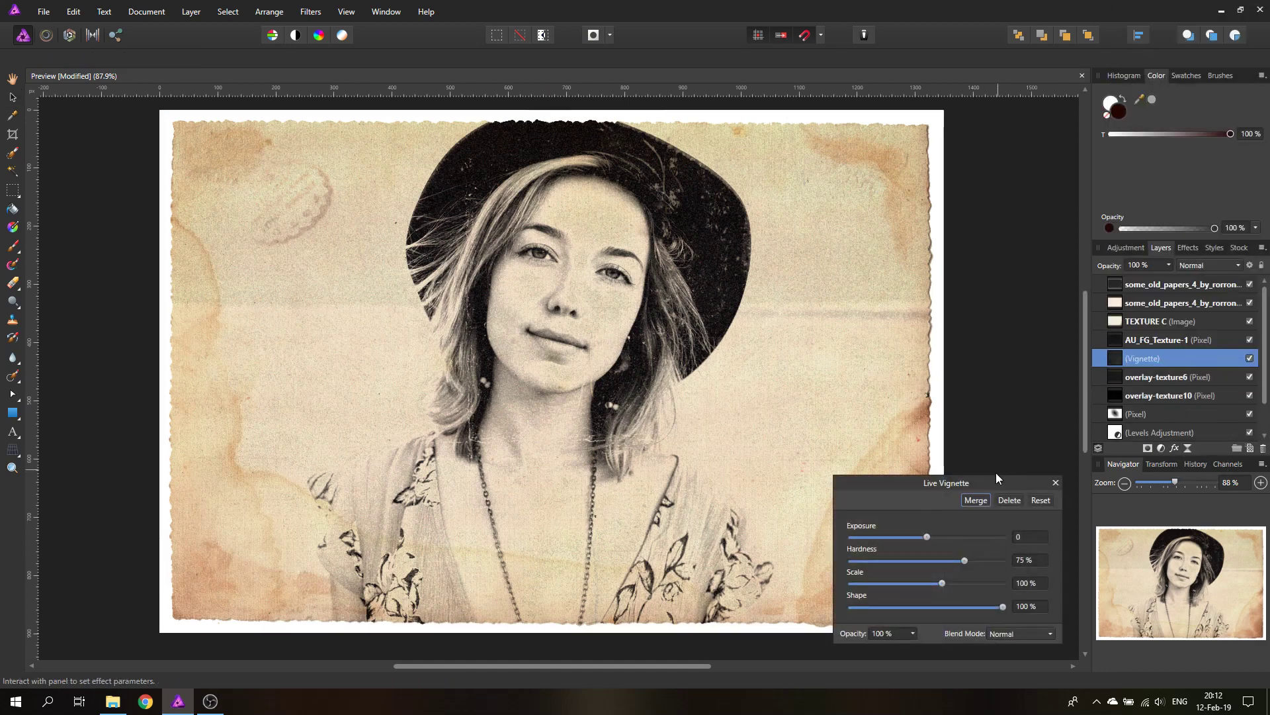
{"action": "left_click_drag", "start_coordinate": [1118, 368], "coordinate": [1120, 336]}
Step: Tune the vignette's exposure, hardness and scale to a very faint edge darkening
{"action": "left_click_drag", "start_coordinate": [921, 480], "coordinate": [1023, 352]}
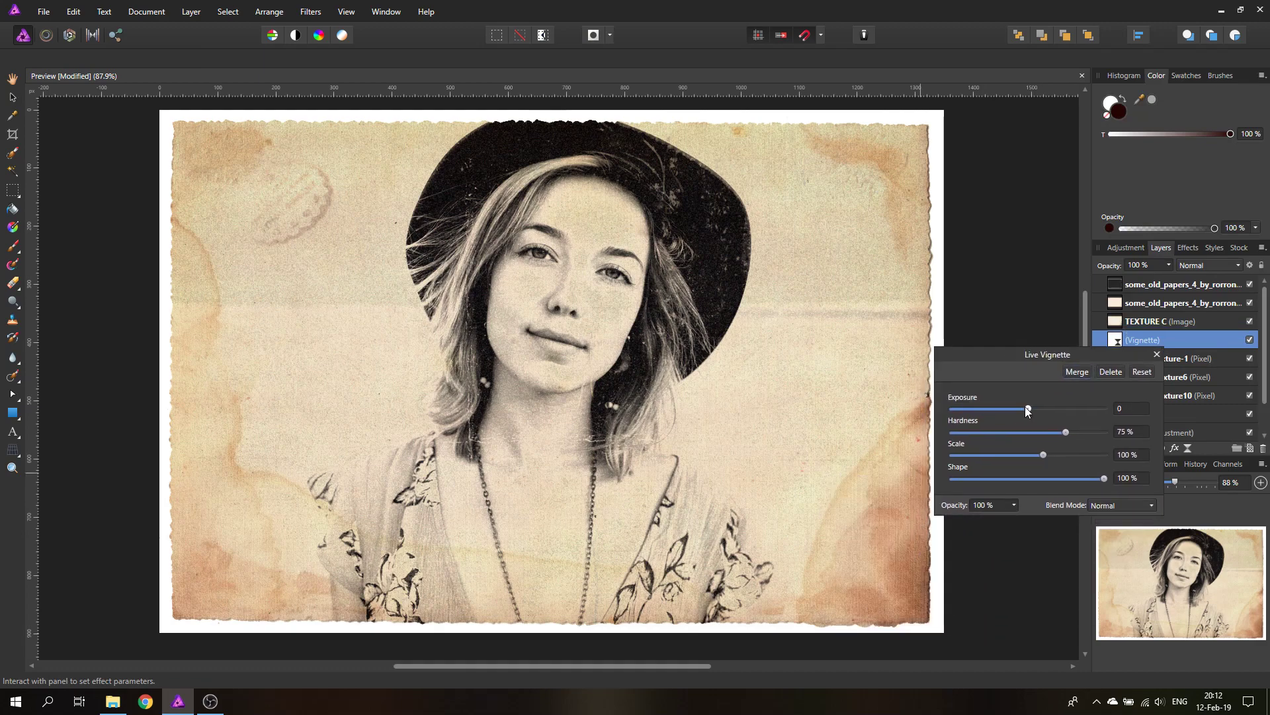
{"action": "left_click_drag", "start_coordinate": [1027, 409], "coordinate": [1021, 437]}
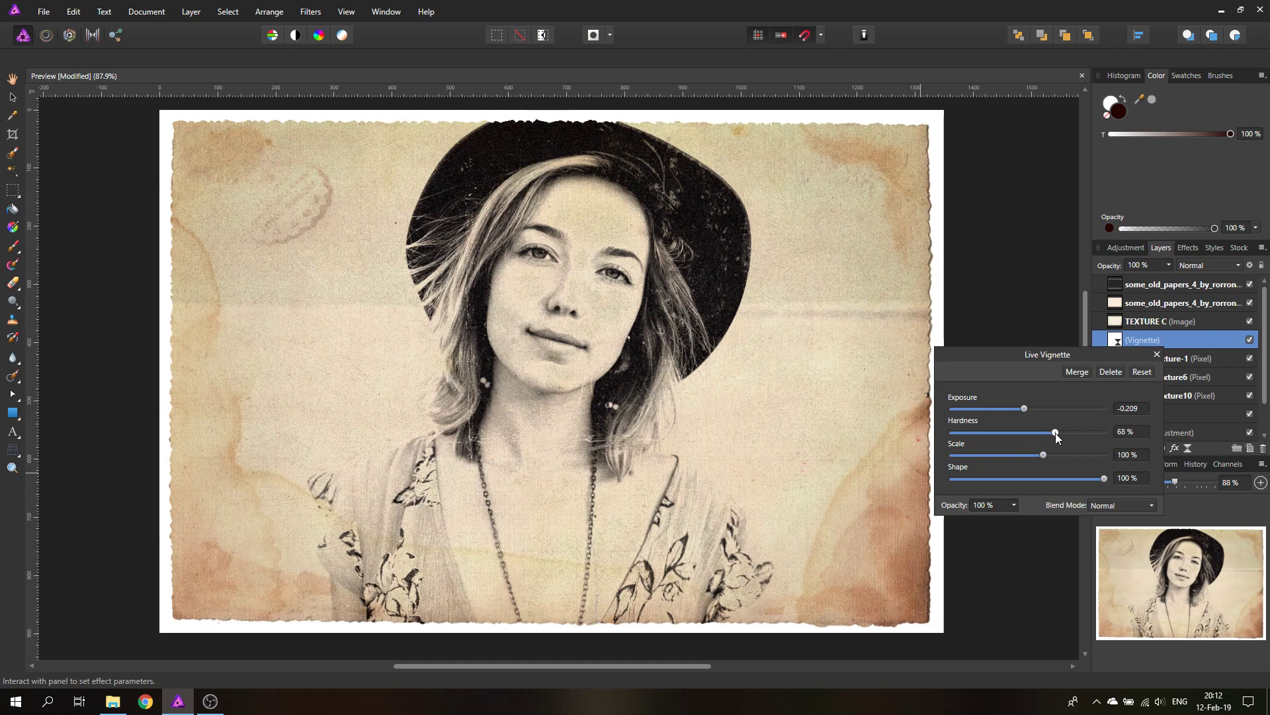
{"action": "mouse_move", "coordinate": [1044, 455]}
{"action": "left_mouse_down"}
{"action": "mouse_move", "coordinate": [1013, 454]}
{"action": "mouse_move", "coordinate": [1044, 453]}
{"action": "left_mouse_up"}
{"action": "left_click_drag", "start_coordinate": [1024, 409], "coordinate": [952, 411]}
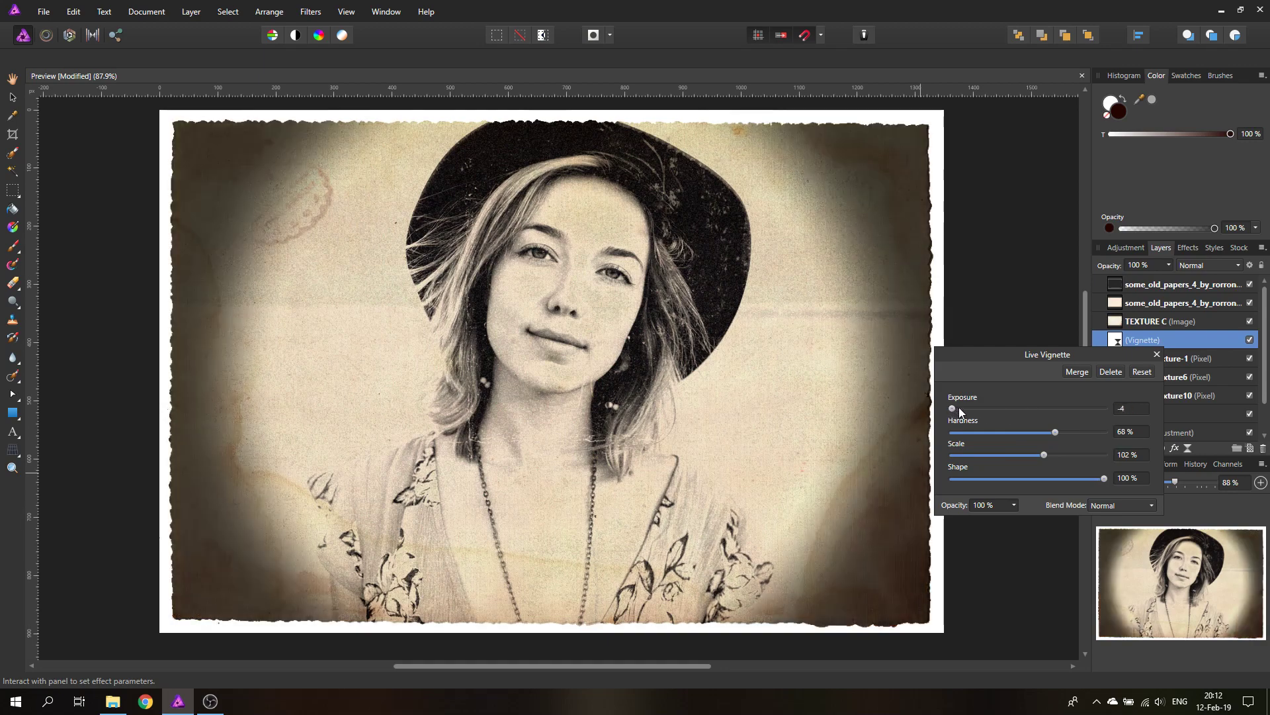
{"action": "left_click_drag", "start_coordinate": [1062, 434], "coordinate": [1049, 456]}
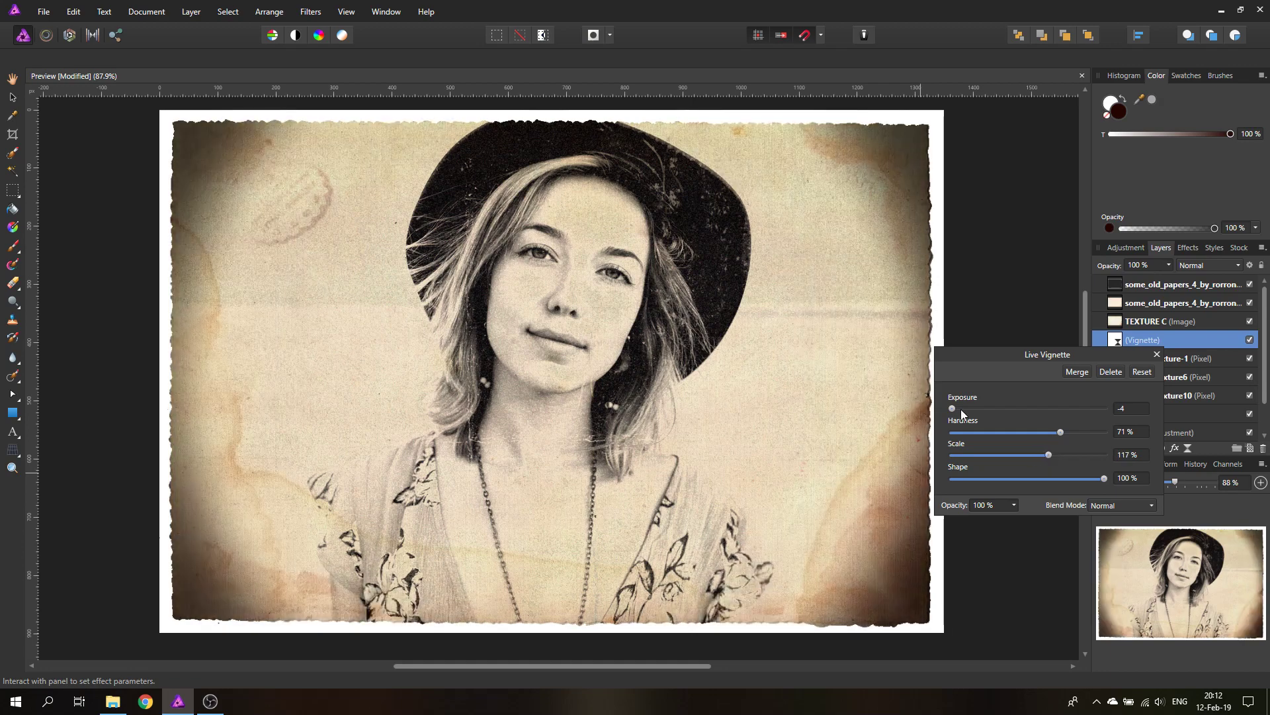
{"action": "left_click_drag", "start_coordinate": [952, 409], "coordinate": [1030, 411]}
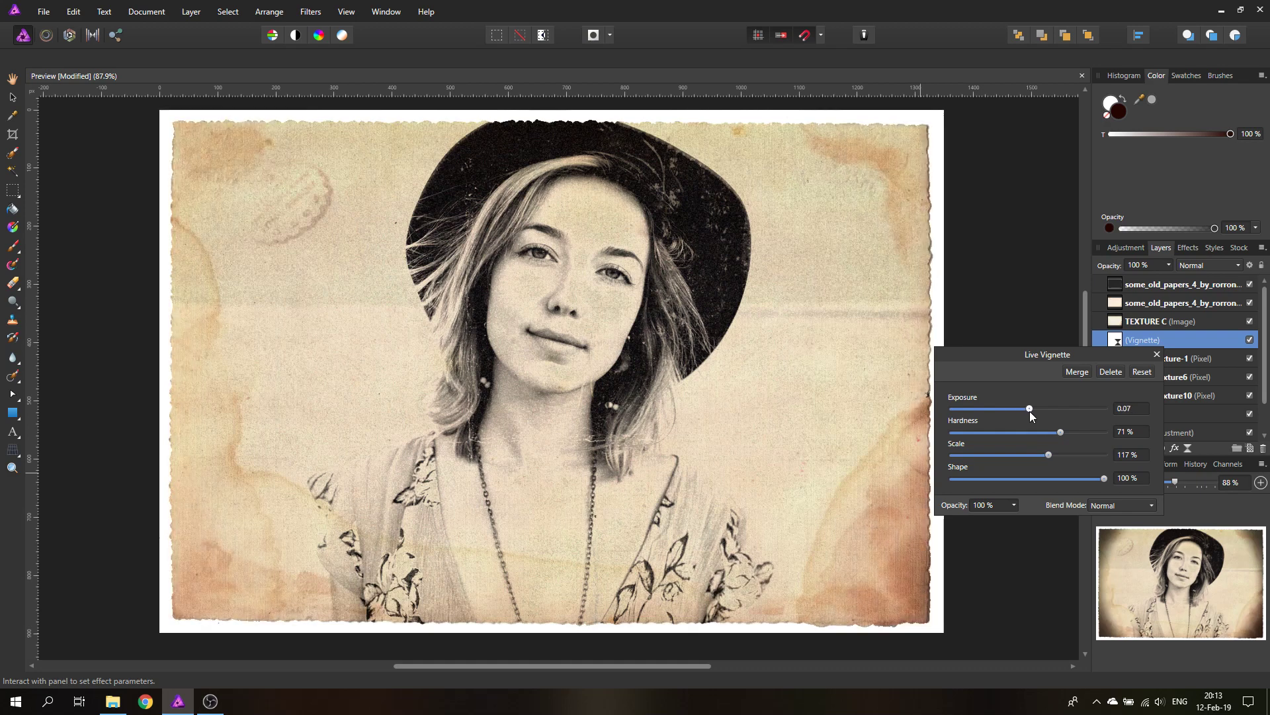
{"action": "left_click_drag", "start_coordinate": [1029, 411], "coordinate": [1027, 411]}
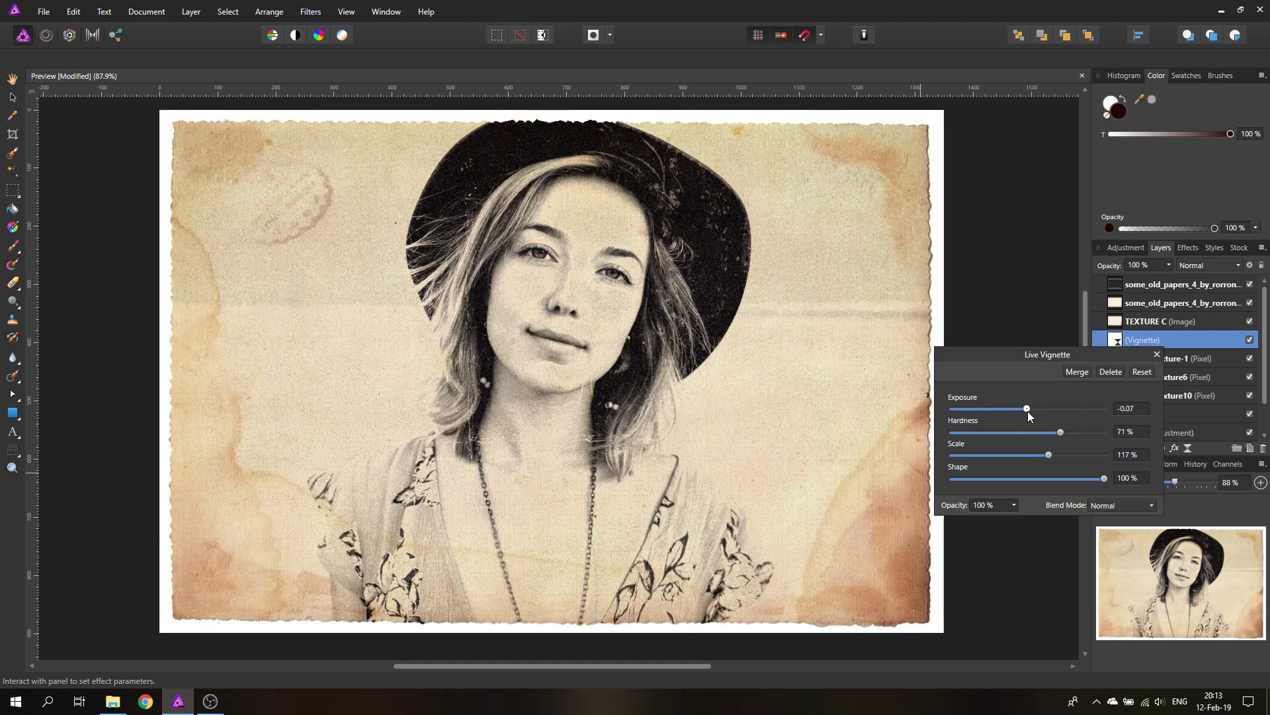
{"action": "left_click", "coordinate": [1157, 354]}
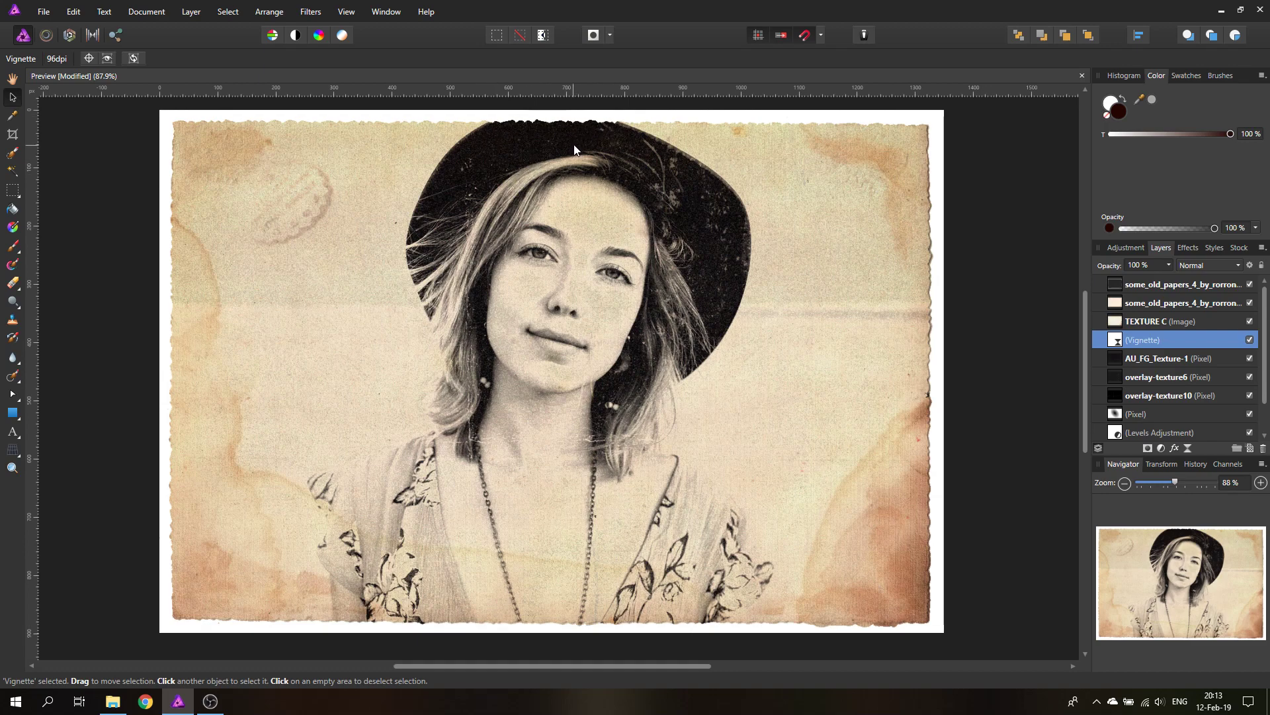
Step: Add a pixel layer above TEXTURE C and select the border strip outside the photo
{"action": "left_click", "coordinate": [1116, 324]}
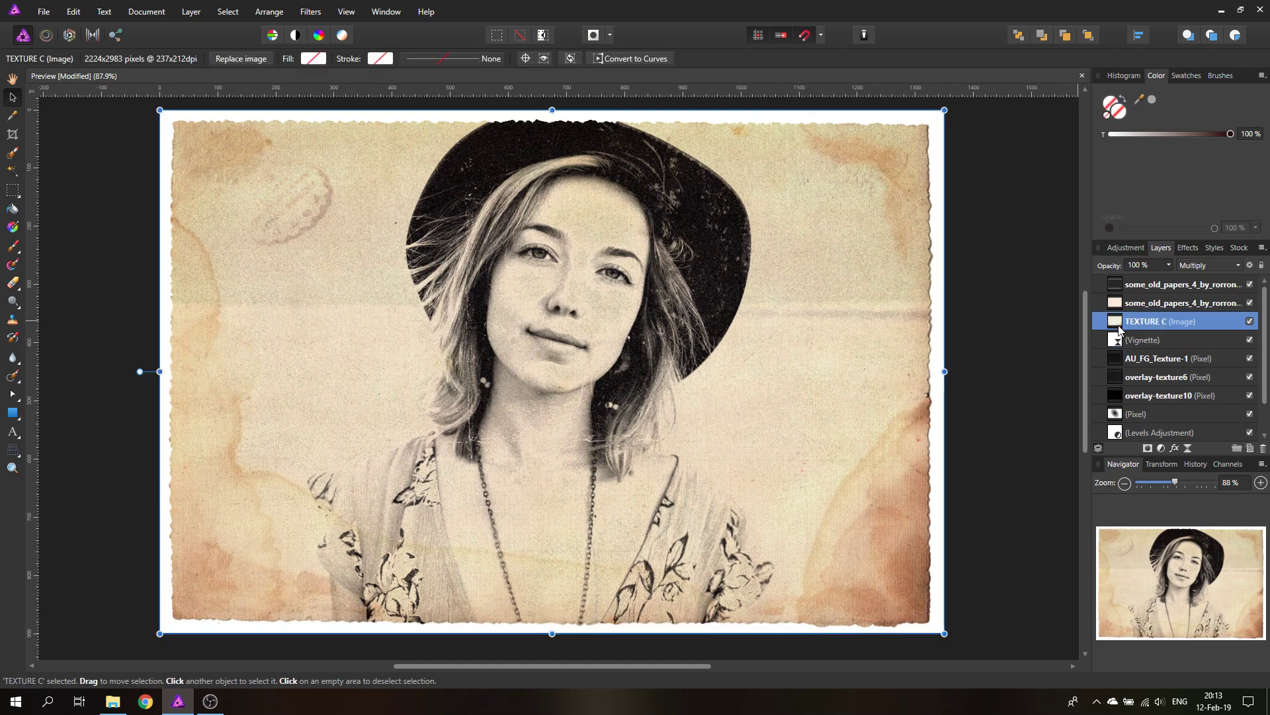
{"action": "left_click", "coordinate": [1251, 449]}
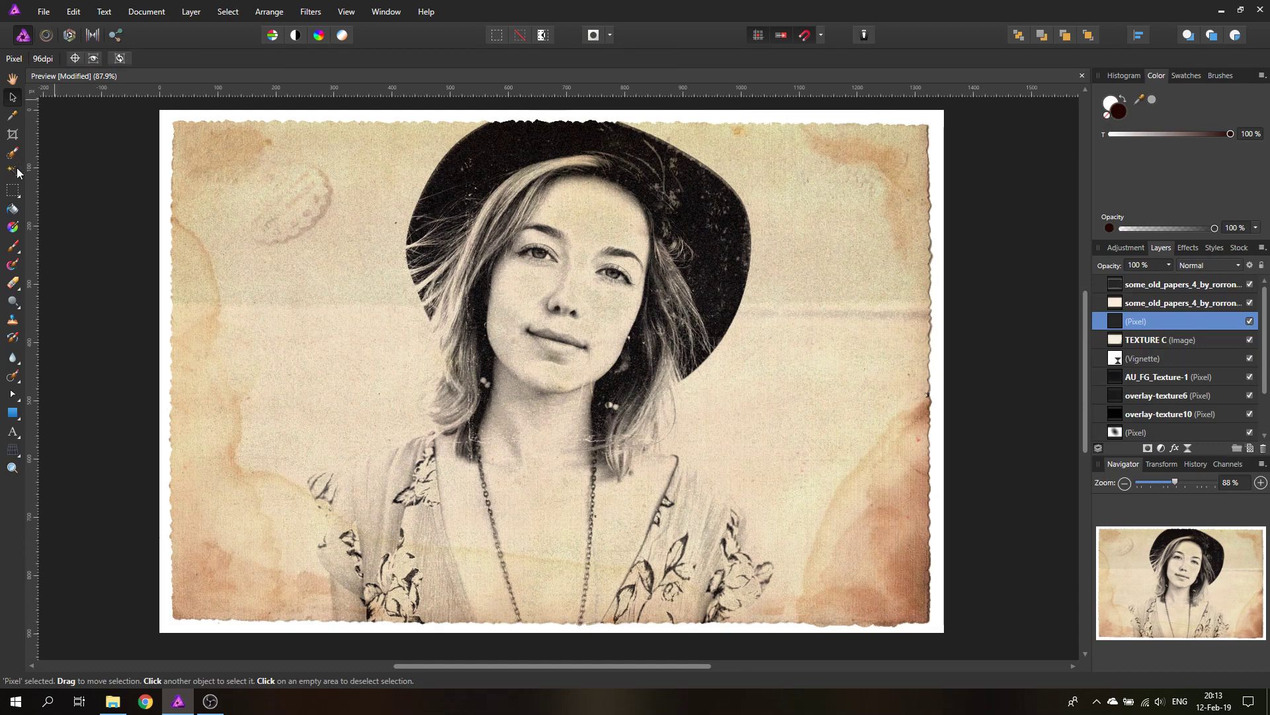
{"action": "left_click", "coordinate": [13, 191]}
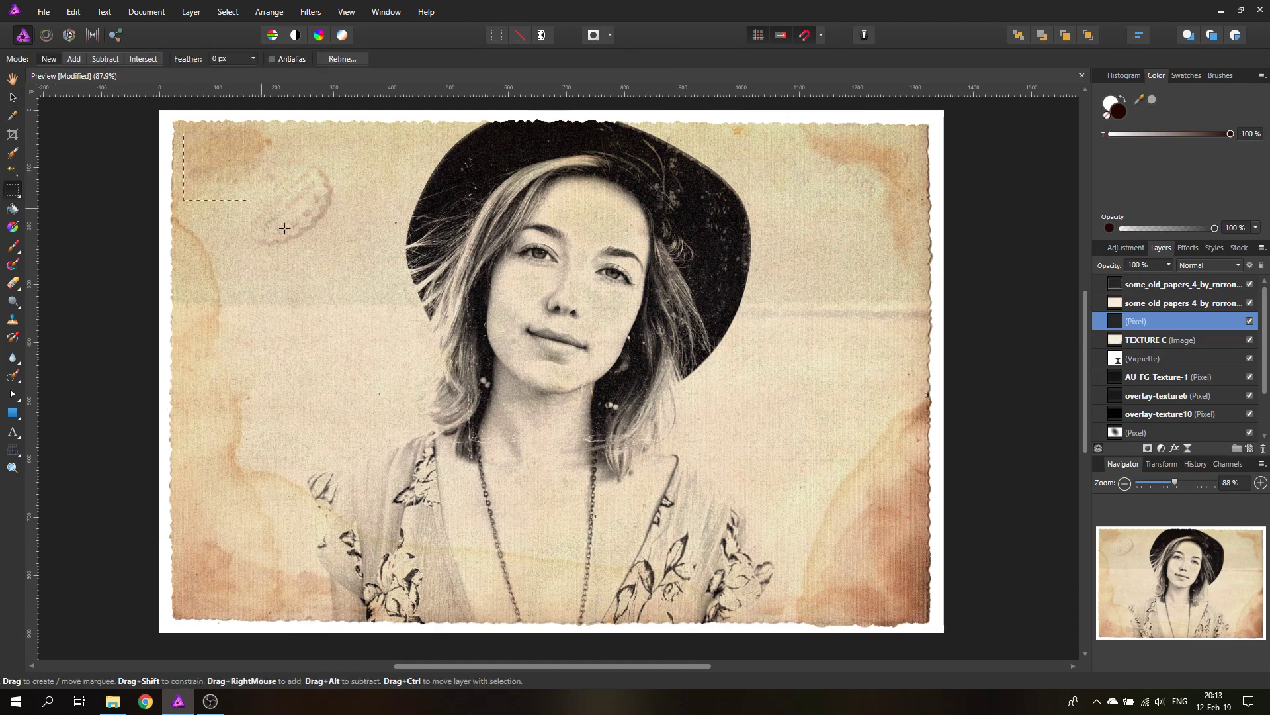
{"action": "left_click_drag", "start_coordinate": [284, 229], "coordinate": [913, 611]}
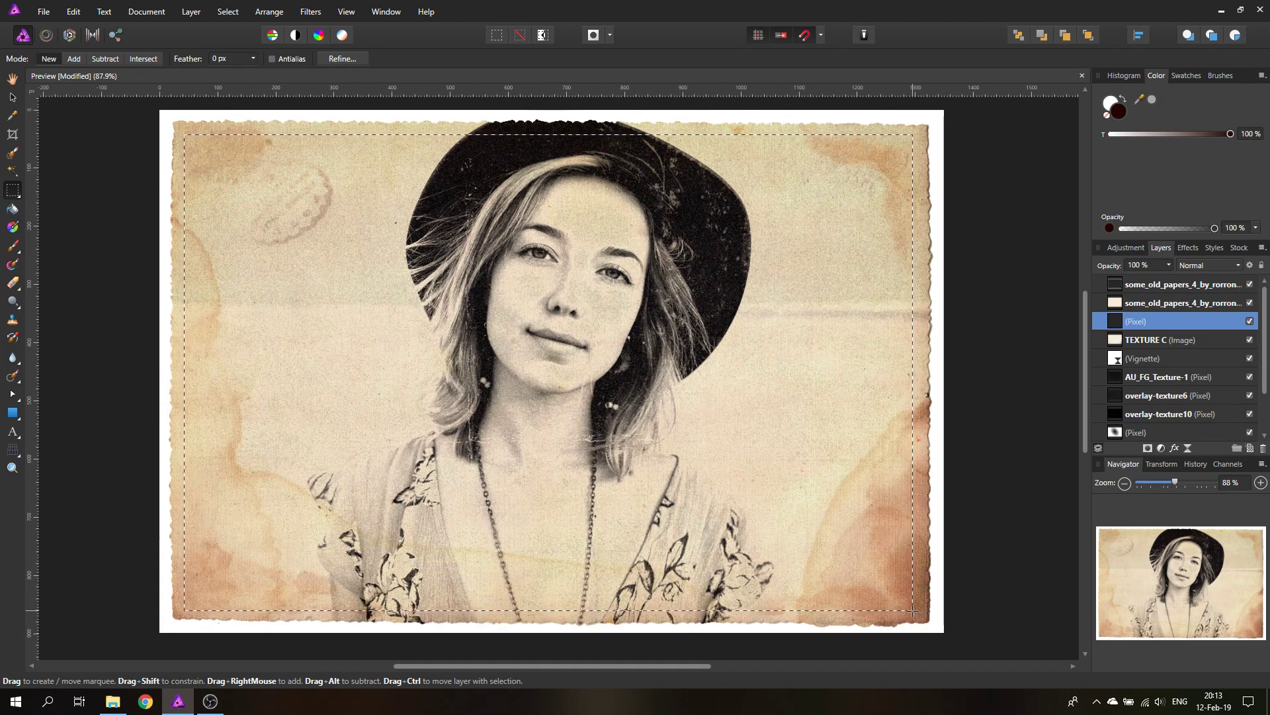
{"action": "left_click", "coordinate": [228, 12]}
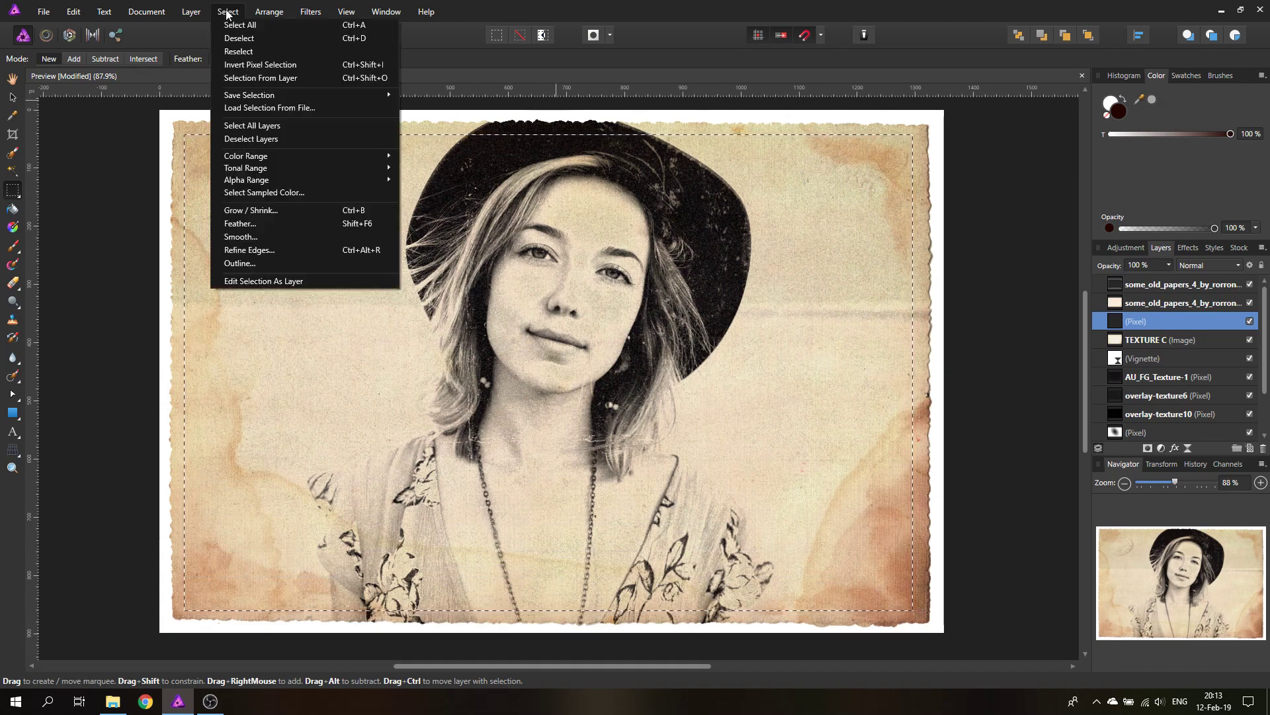
{"action": "left_click", "coordinate": [247, 67]}
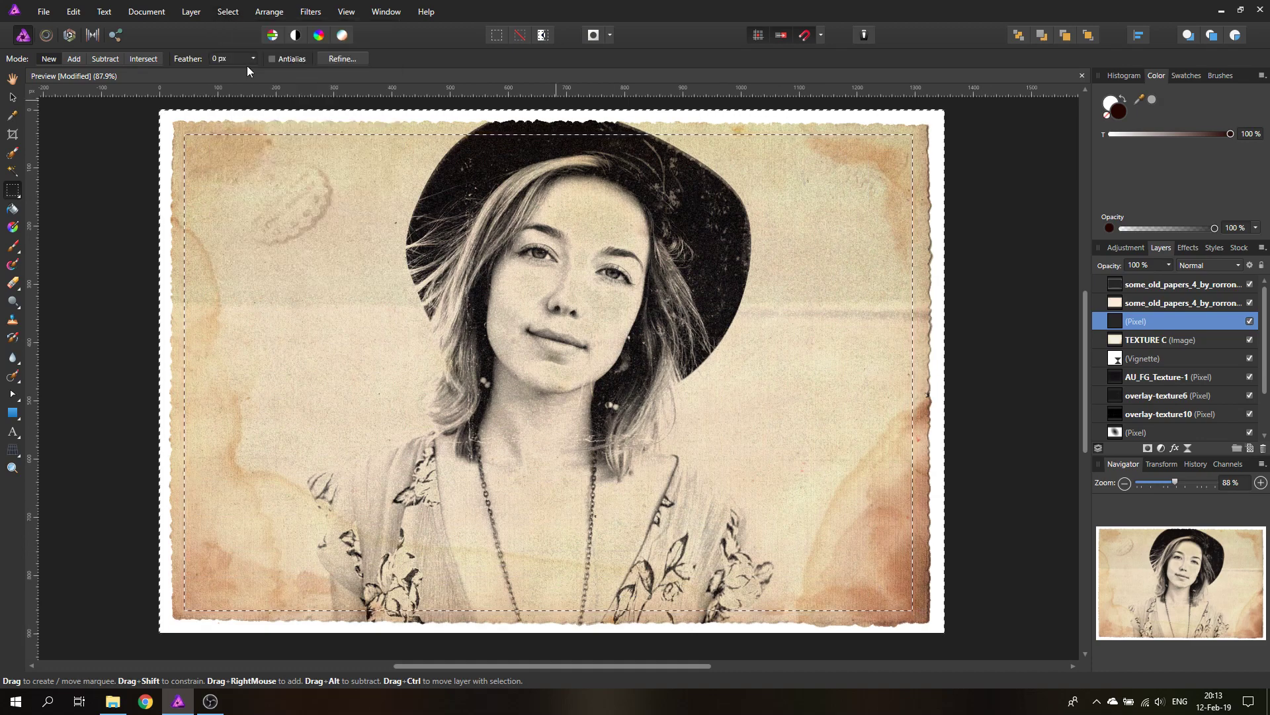
Step: Paint the border strip white with a 100% hardness brush, then deselect
{"action": "left_click", "coordinate": [15, 247]}
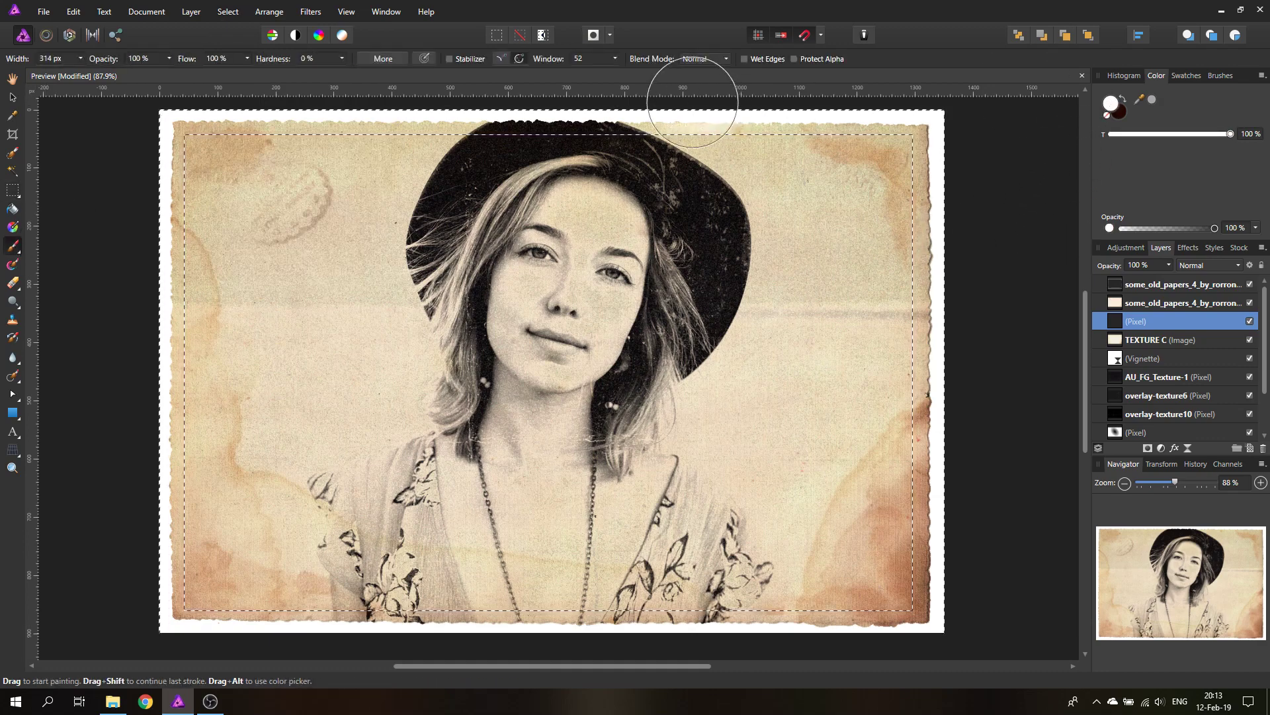
{"action": "key", "text": "ctrl+z"}
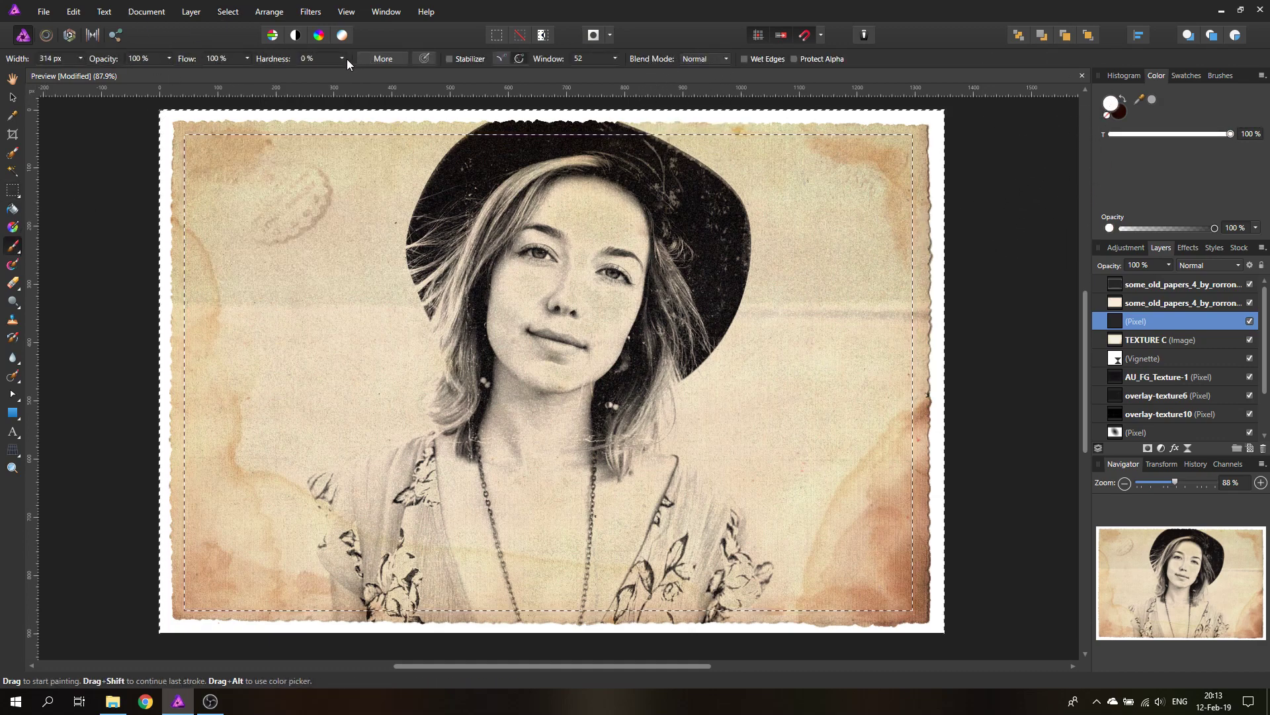
{"action": "left_click_drag", "start_coordinate": [350, 74], "coordinate": [441, 72]}
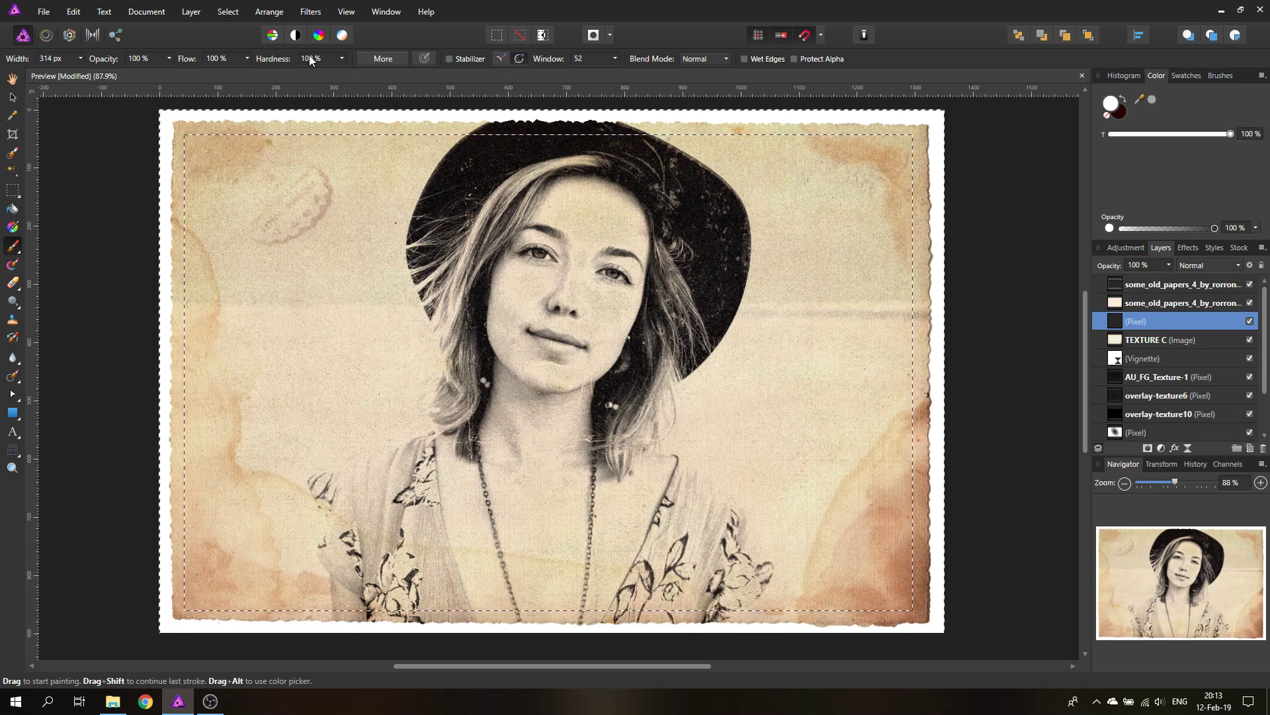
{"action": "mouse_move", "coordinate": [154, 122]}
{"action": "left_mouse_down"}
{"action": "mouse_move", "coordinate": [92, 120]}
{"action": "mouse_move", "coordinate": [147, 233]}
{"action": "mouse_move", "coordinate": [177, 613]}
{"action": "mouse_move", "coordinate": [199, 624]}
{"action": "mouse_move", "coordinate": [680, 595]}
{"action": "mouse_move", "coordinate": [907, 284]}
{"action": "mouse_move", "coordinate": [903, 141]}
{"action": "mouse_move", "coordinate": [80, 128]}
{"action": "left_mouse_up"}
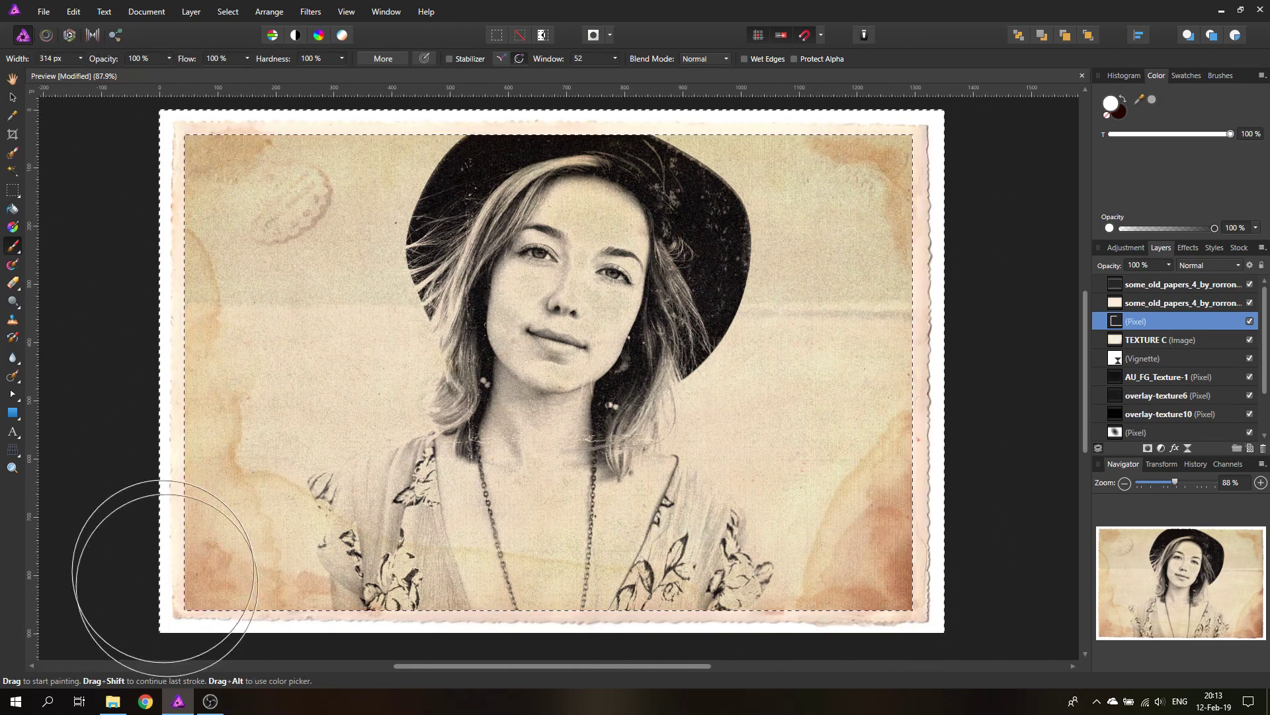
{"action": "left_click", "coordinate": [12, 98]}
{"action": "key", "text": "ctrl+d"}
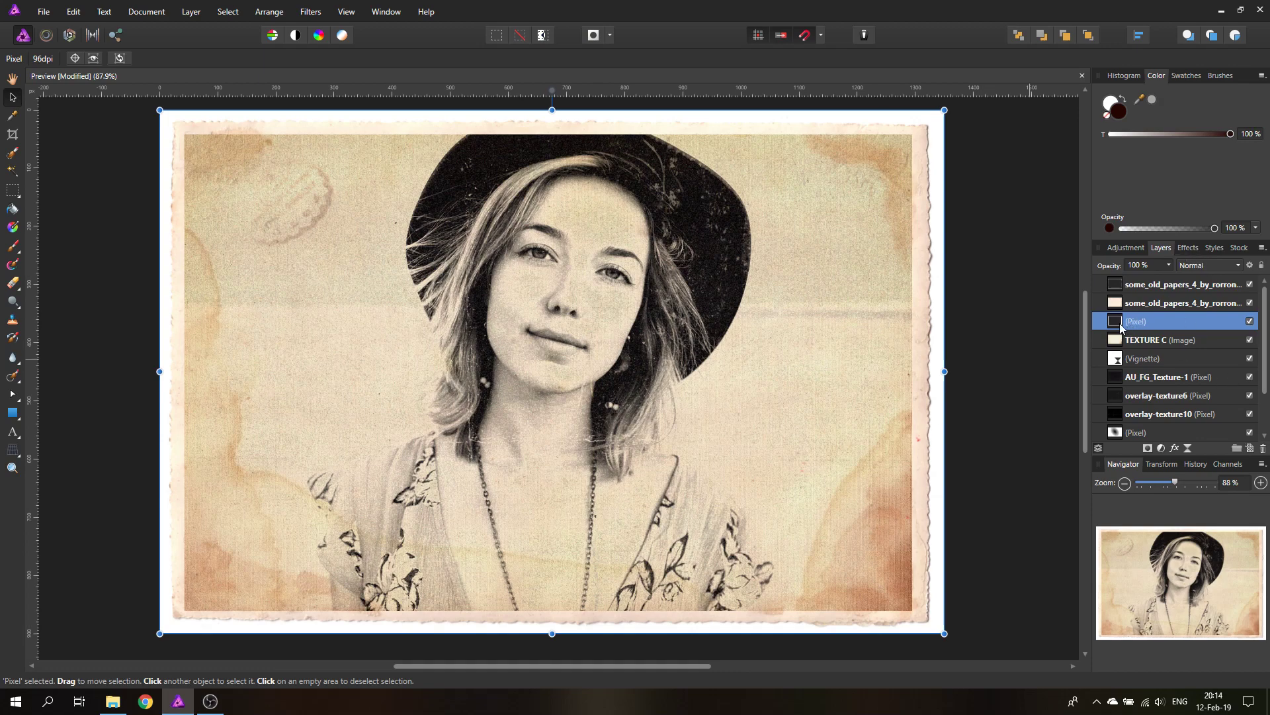
Step: Turn on the Bevel/Emboss effect for the border layer
{"action": "left_click", "coordinate": [1189, 248]}
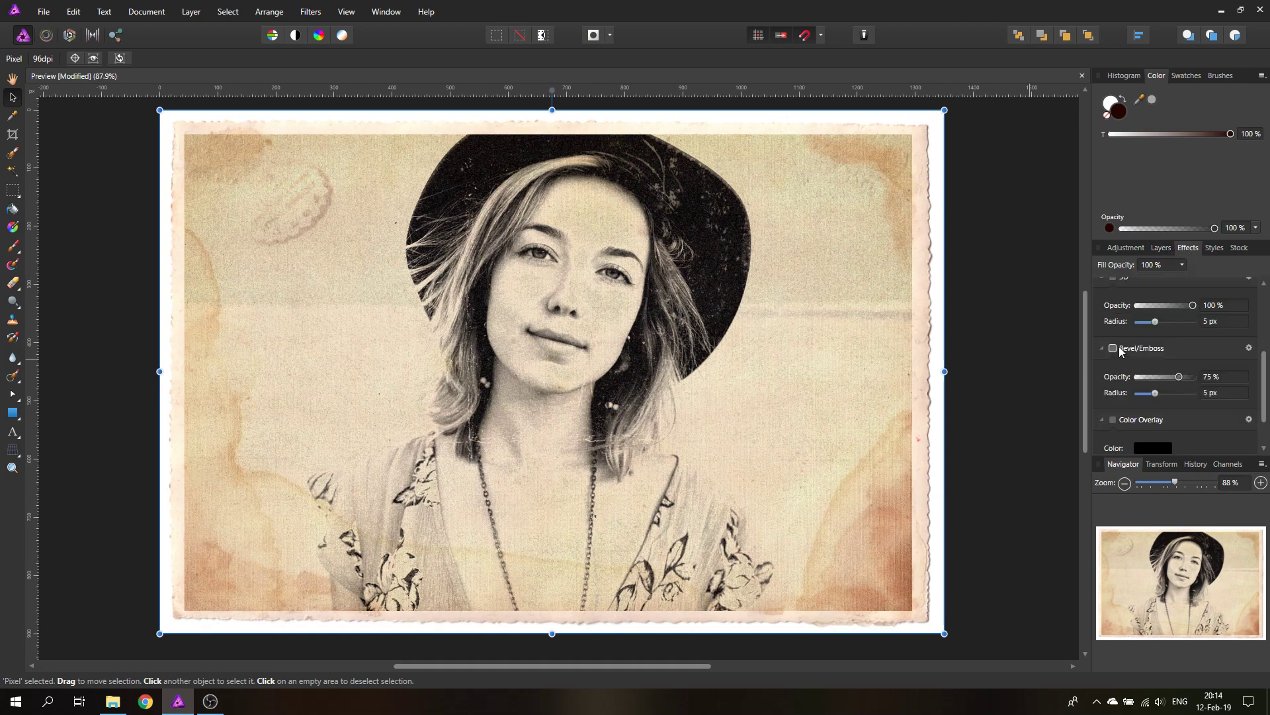
{"action": "left_click", "coordinate": [1249, 349]}
{"action": "left_click_drag", "start_coordinate": [943, 285], "coordinate": [913, 285]}
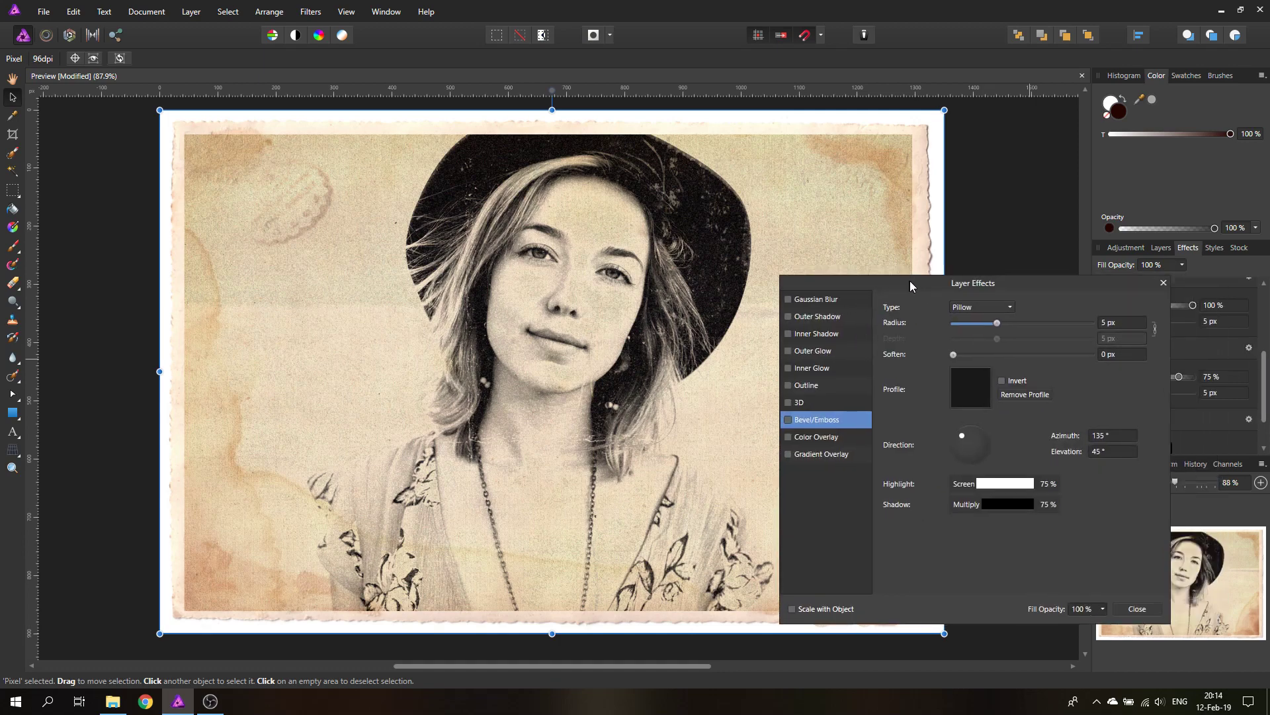
{"action": "left_click", "coordinate": [794, 419]}
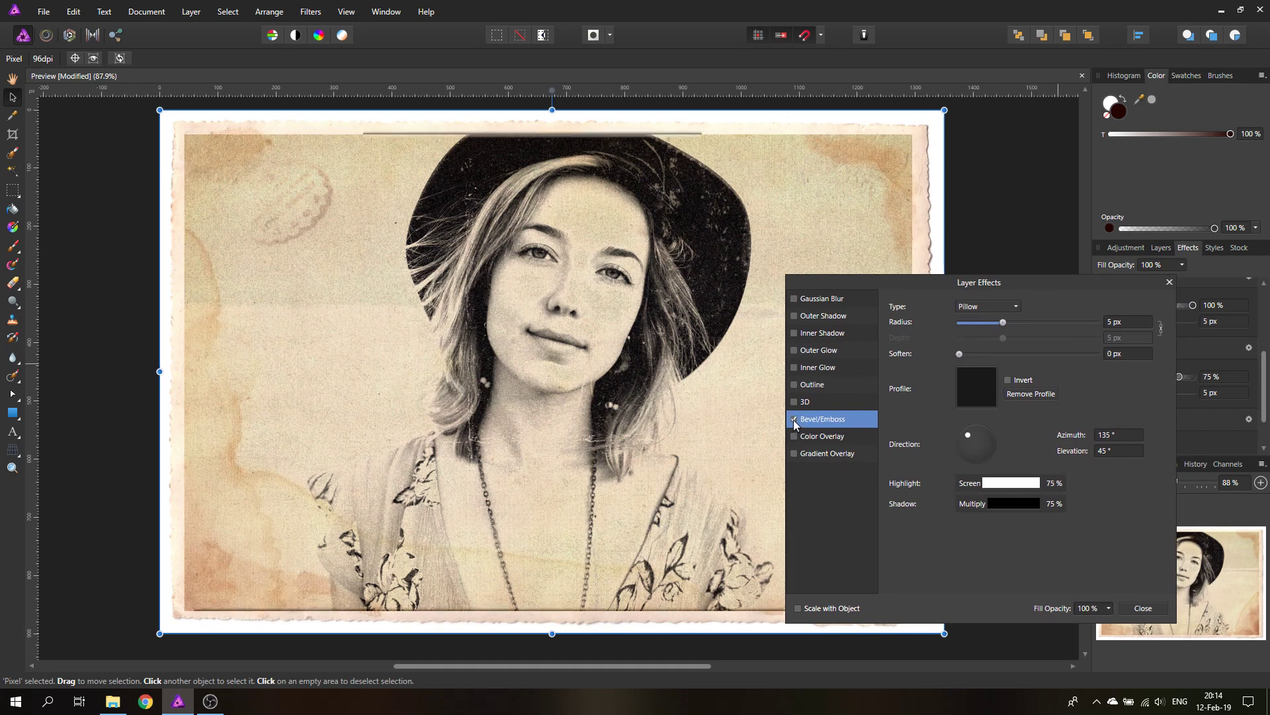
{"action": "left_click_drag", "start_coordinate": [872, 282], "coordinate": [902, 245]}
Step: Compare bevel types, settle on Pillow and reduce the radius to 1.4 px
{"action": "left_click", "coordinate": [1029, 277]}
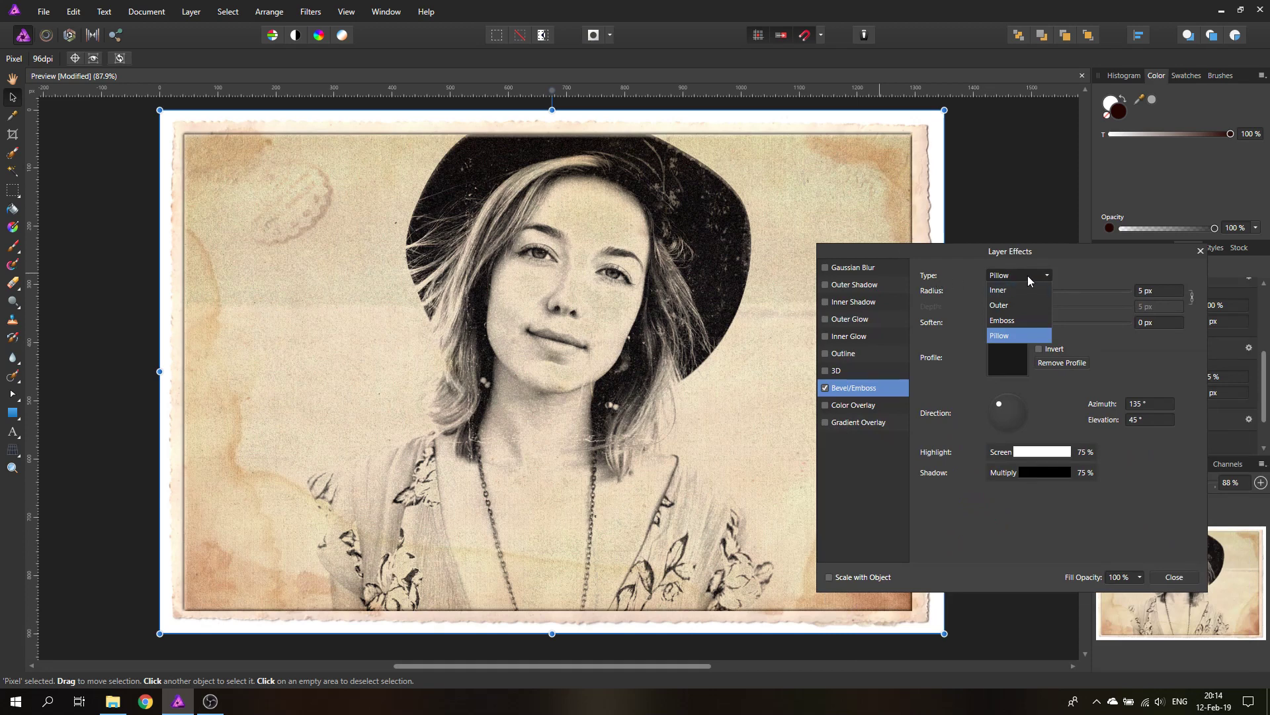
{"action": "left_click", "coordinate": [1010, 321]}
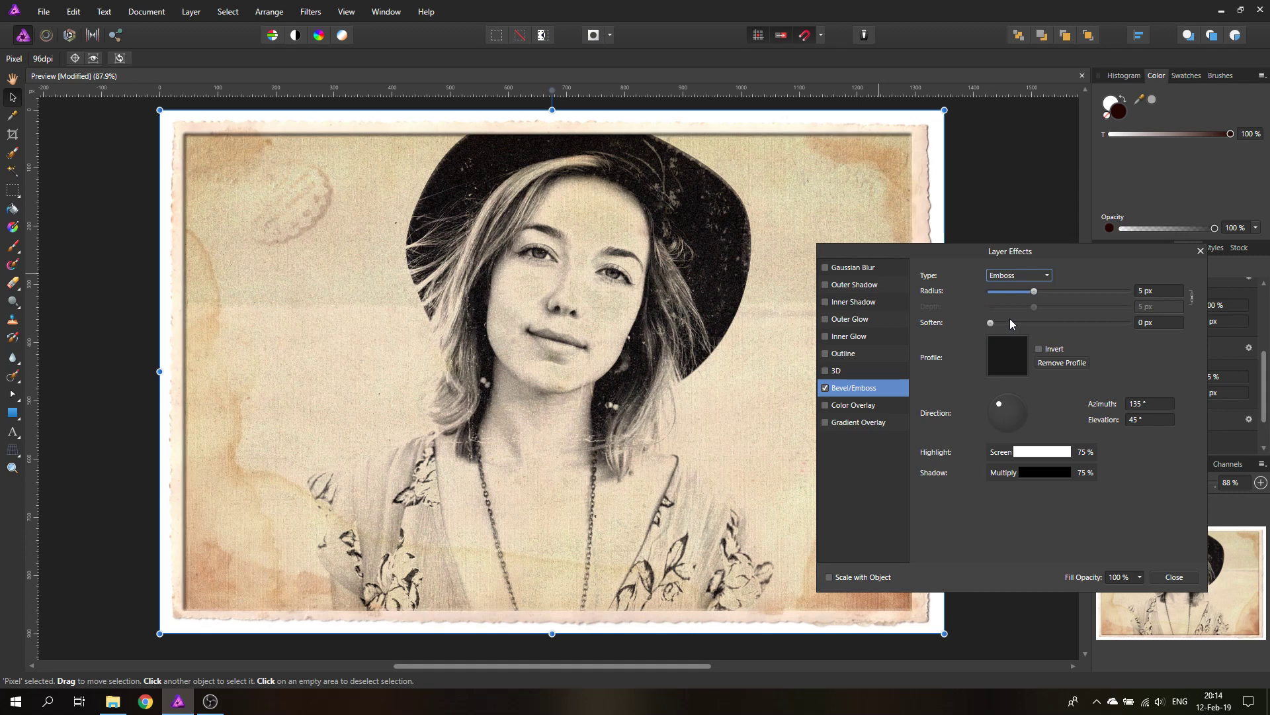
{"action": "left_click", "coordinate": [1012, 275]}
{"action": "left_click", "coordinate": [1011, 278]}
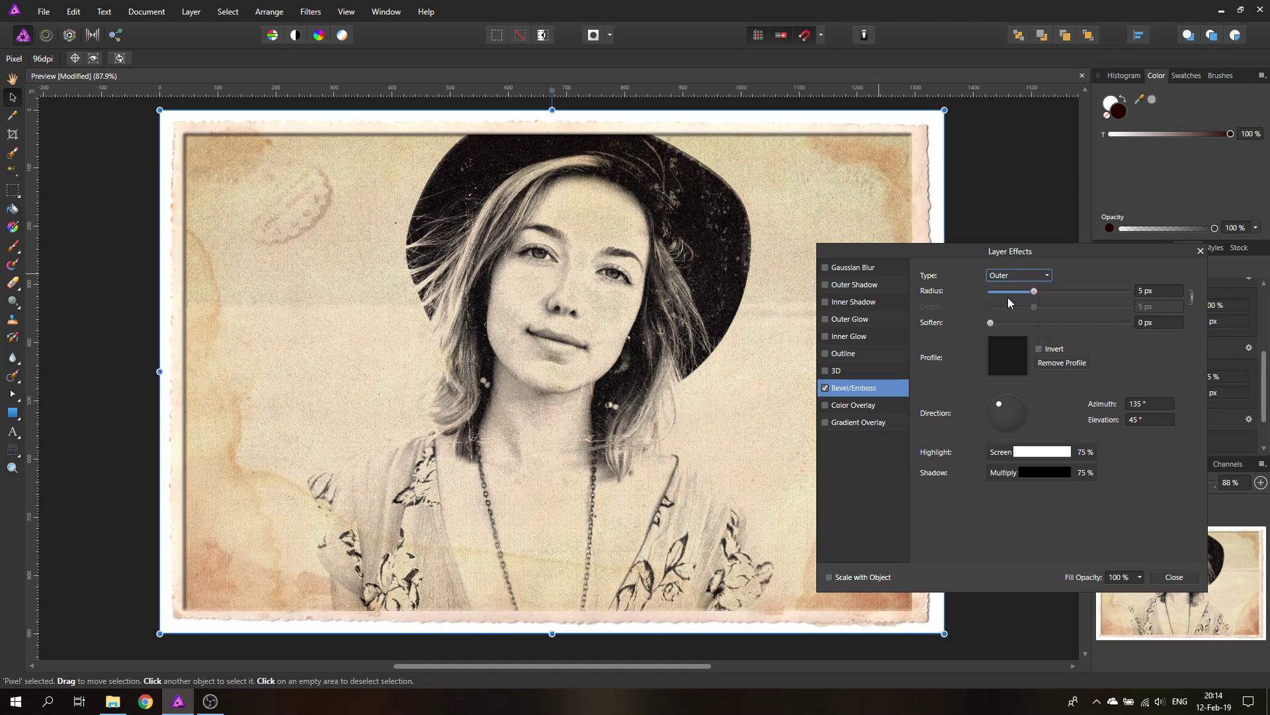
{"action": "left_click", "coordinate": [1016, 276]}
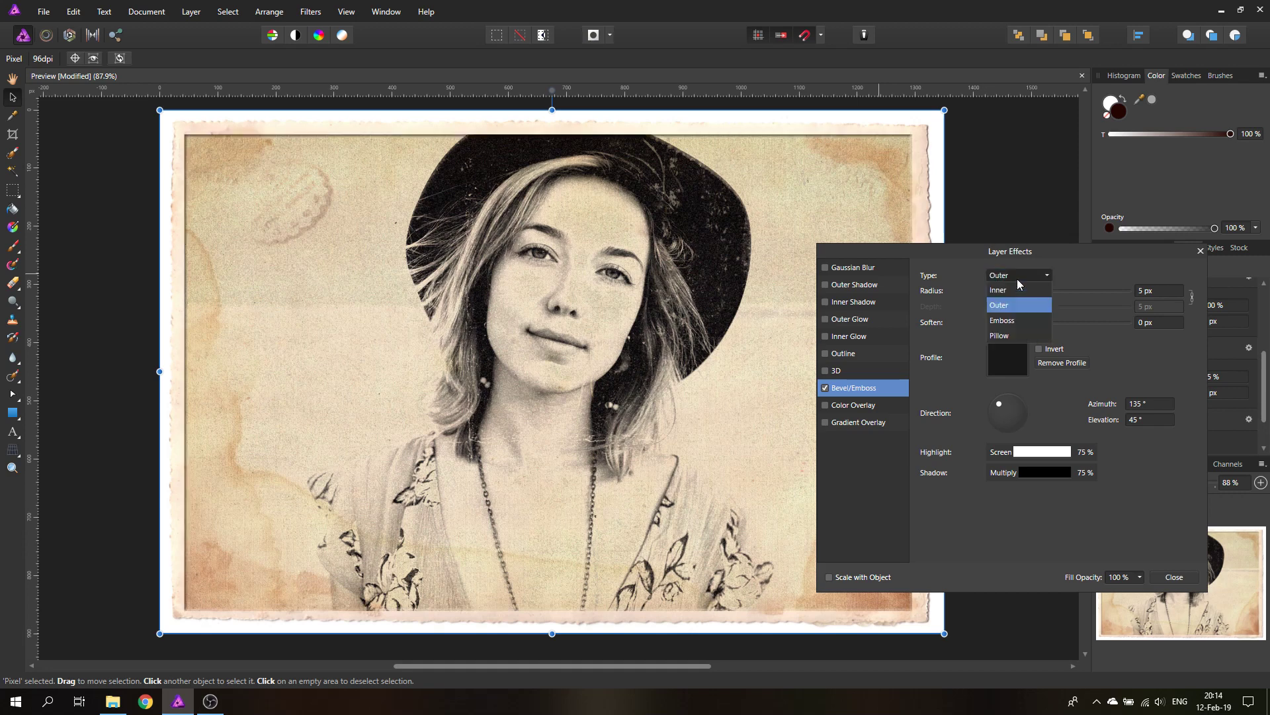
{"action": "left_click", "coordinate": [1013, 291]}
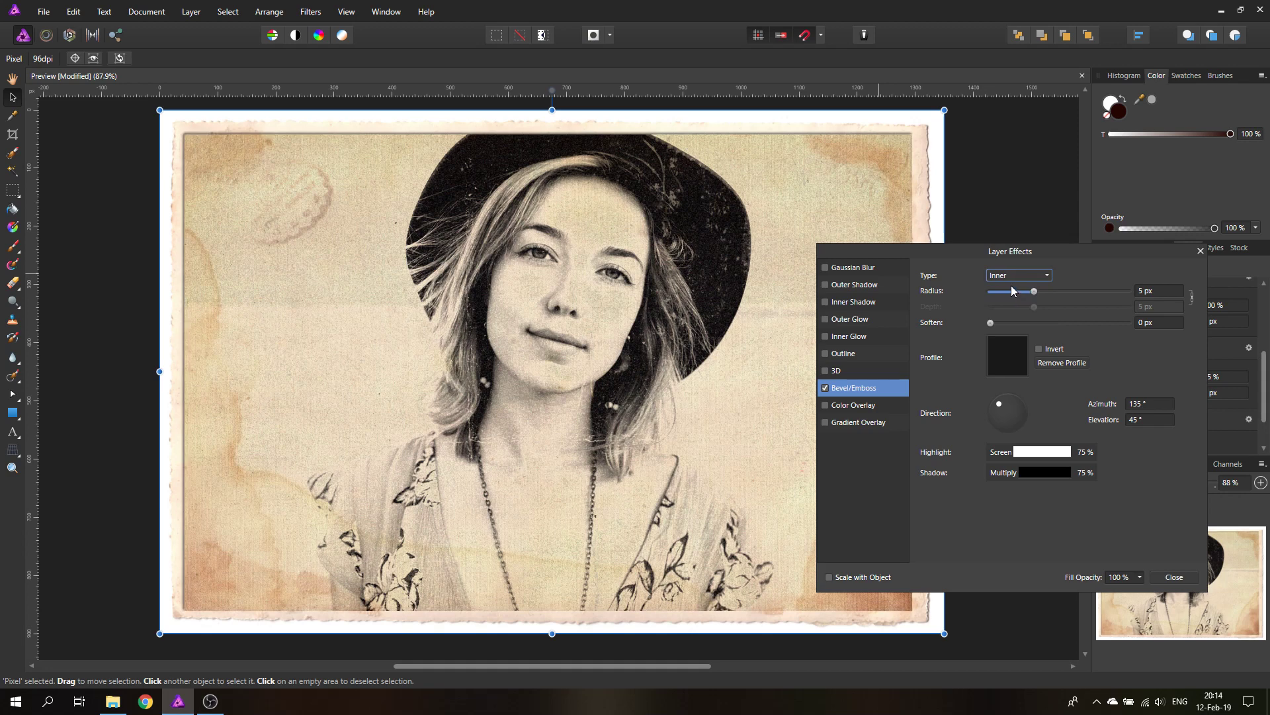
{"action": "left_click", "coordinate": [1021, 276]}
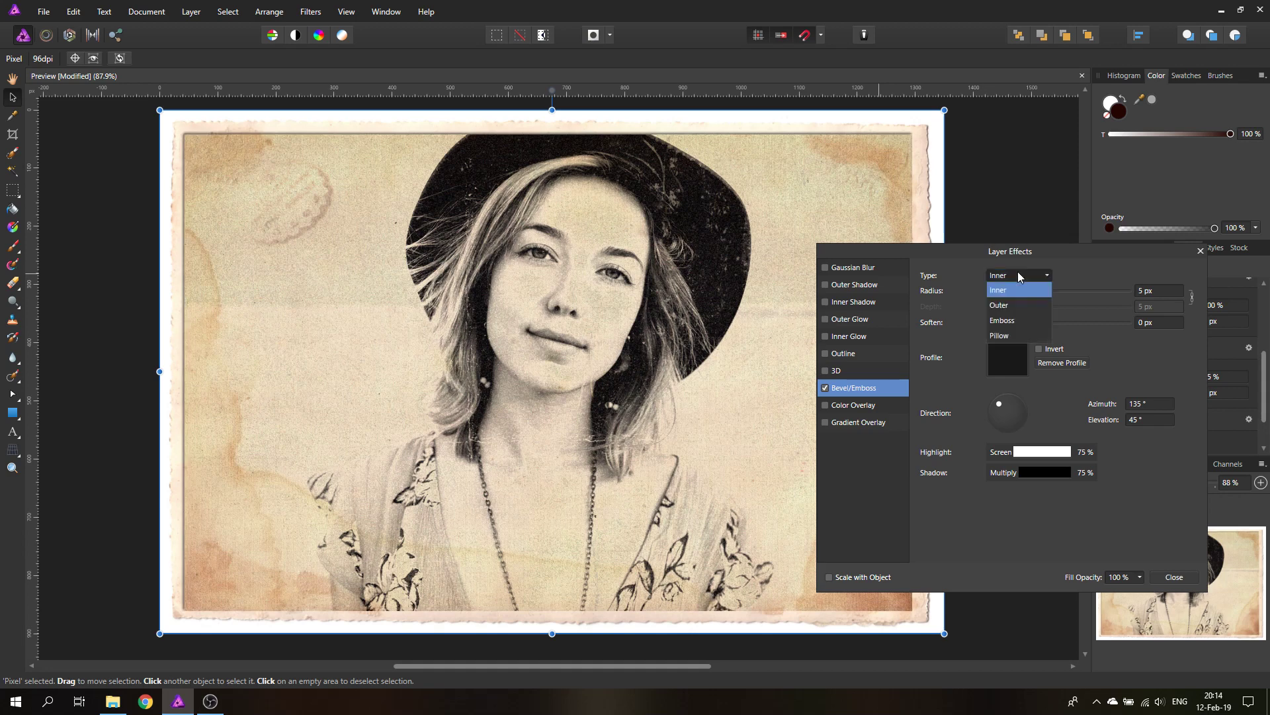
{"action": "left_click", "coordinate": [1009, 335]}
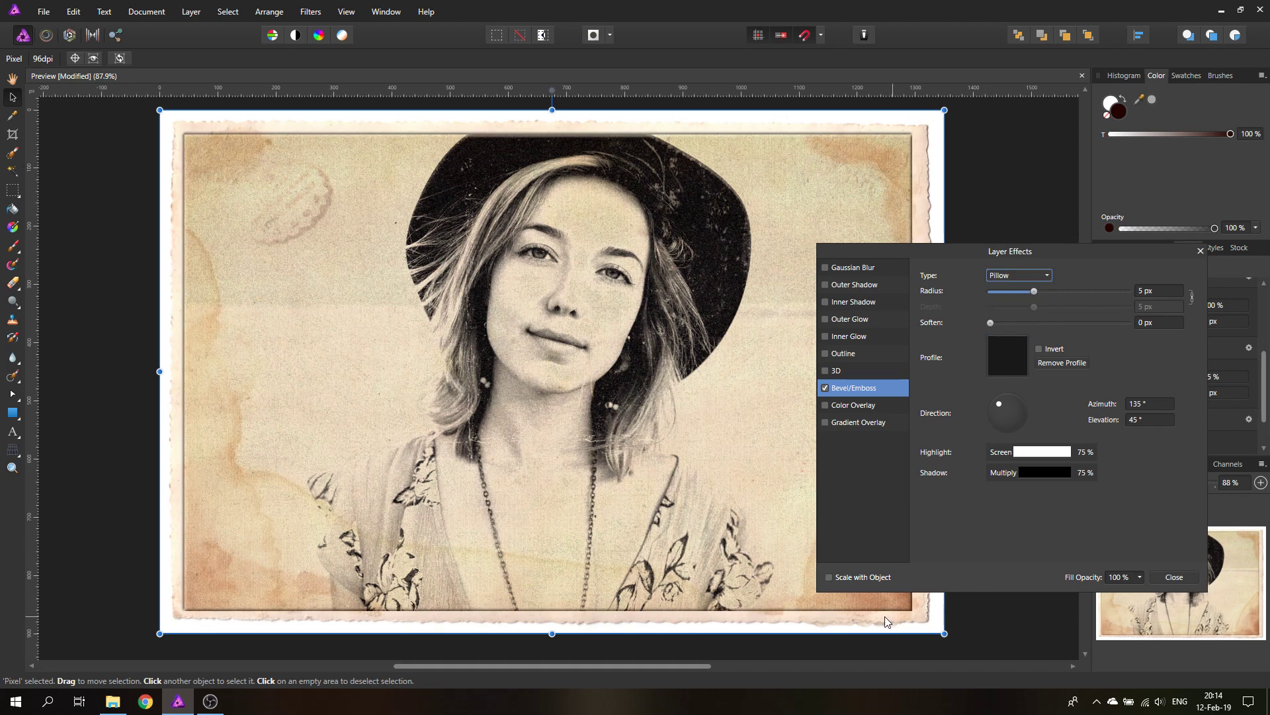
{"action": "left_click_drag", "start_coordinate": [900, 252], "coordinate": [901, 278]}
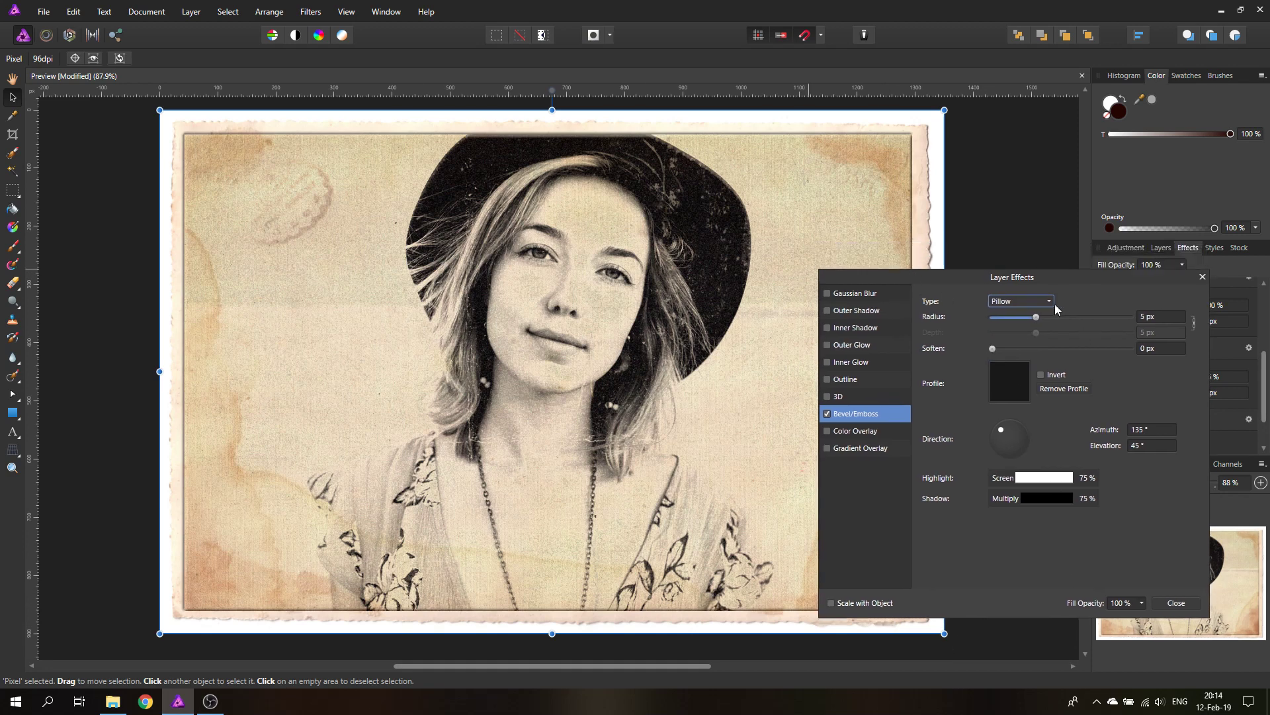
{"action": "mouse_move", "coordinate": [1013, 317]}
{"action": "left_mouse_down"}
{"action": "mouse_move", "coordinate": [1000, 320]}
{"action": "mouse_move", "coordinate": [1024, 316]}
{"action": "left_mouse_up"}
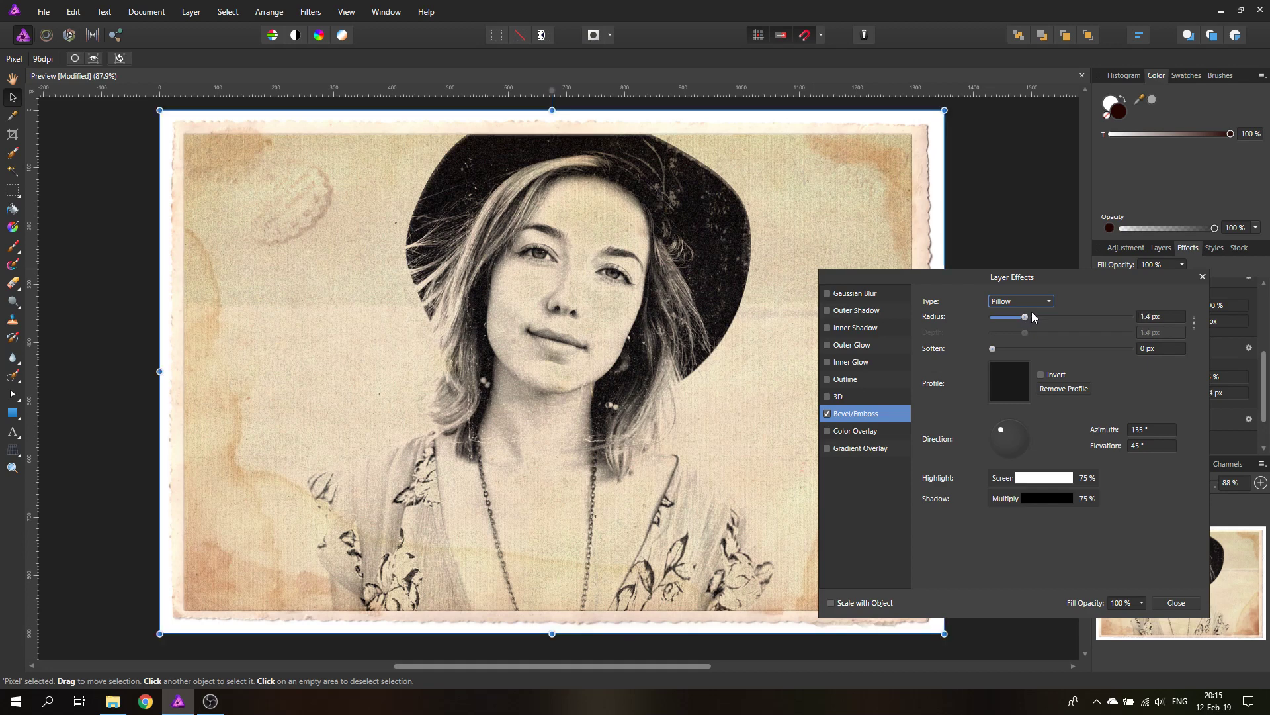
Step: Raise the bevel's light elevation and set its radius to 3.5 px
{"action": "left_click_drag", "start_coordinate": [1013, 442], "coordinate": [1009, 439]}
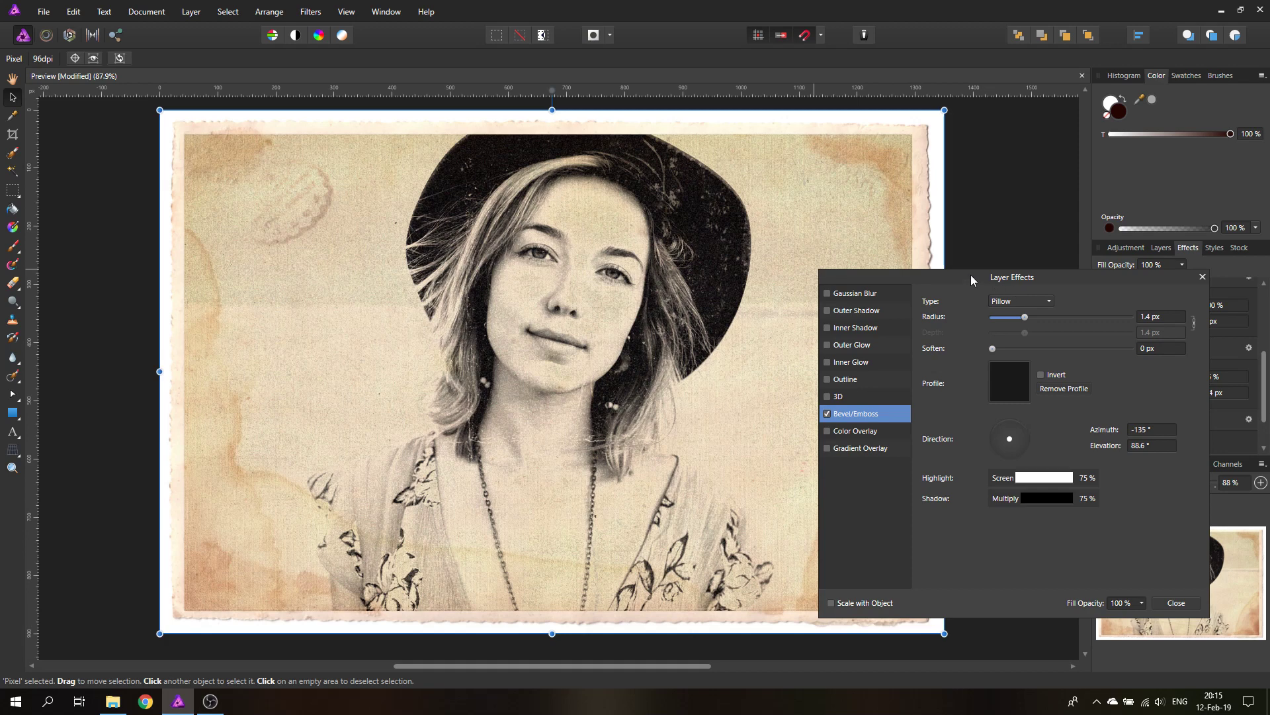
{"action": "left_click", "coordinate": [828, 414]}
{"action": "left_click", "coordinate": [1040, 318]}
{"action": "left_click_drag", "start_coordinate": [1040, 317], "coordinate": [1033, 319]}
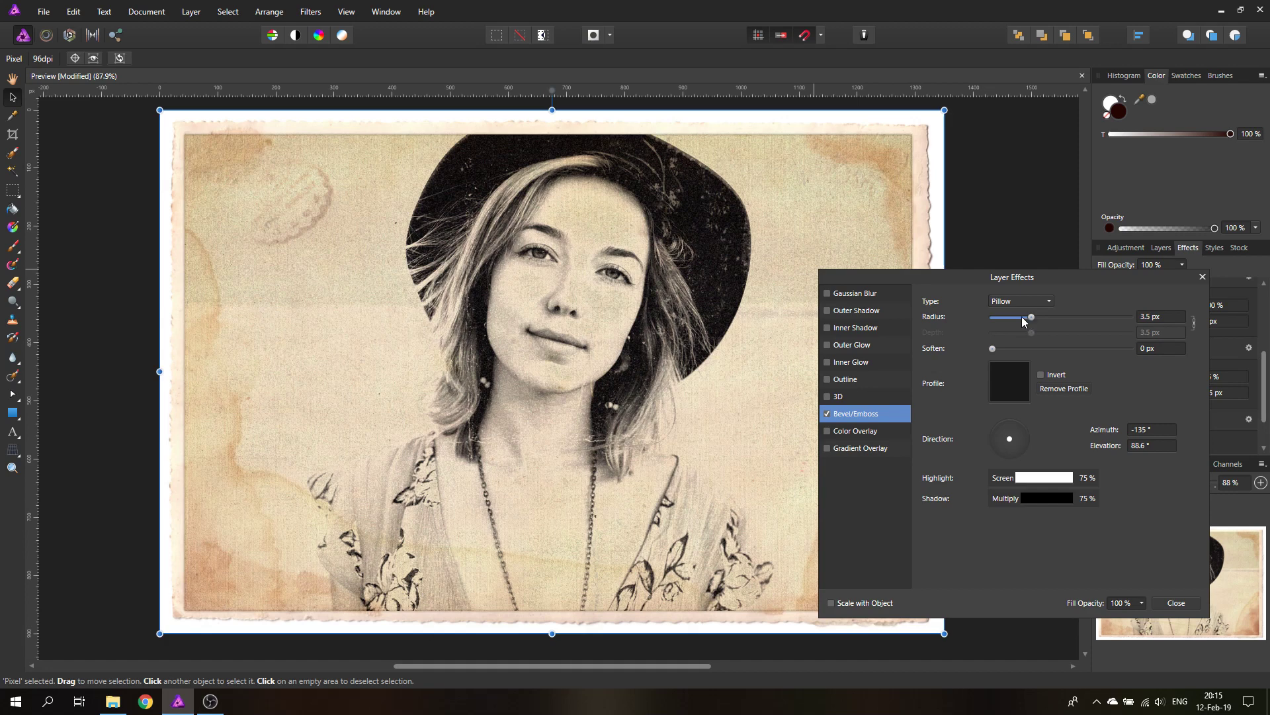
Step: Compare Inner, Outer and Emboss, keep Pillow, and light it from -50.7° azimuth, 76.3° elevation
{"action": "left_click", "coordinate": [1031, 303]}
{"action": "left_click", "coordinate": [1016, 319]}
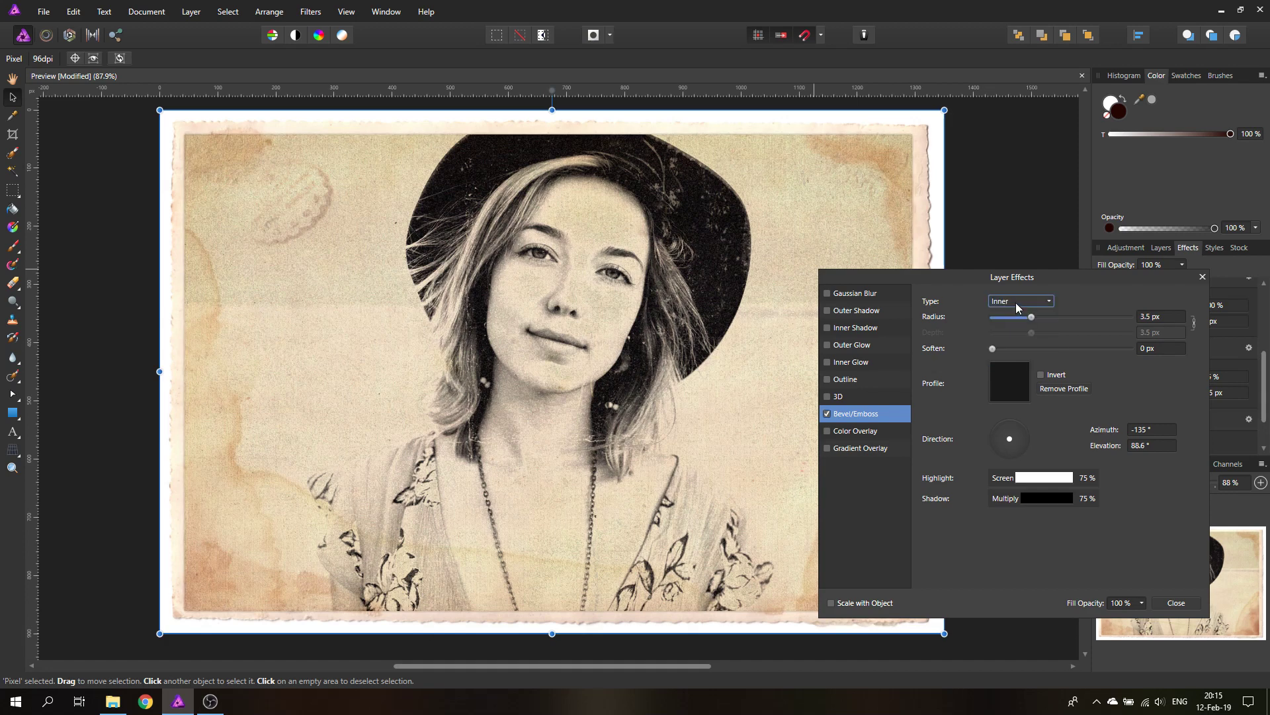
{"action": "left_click", "coordinate": [1018, 303]}
{"action": "left_click", "coordinate": [1016, 333]}
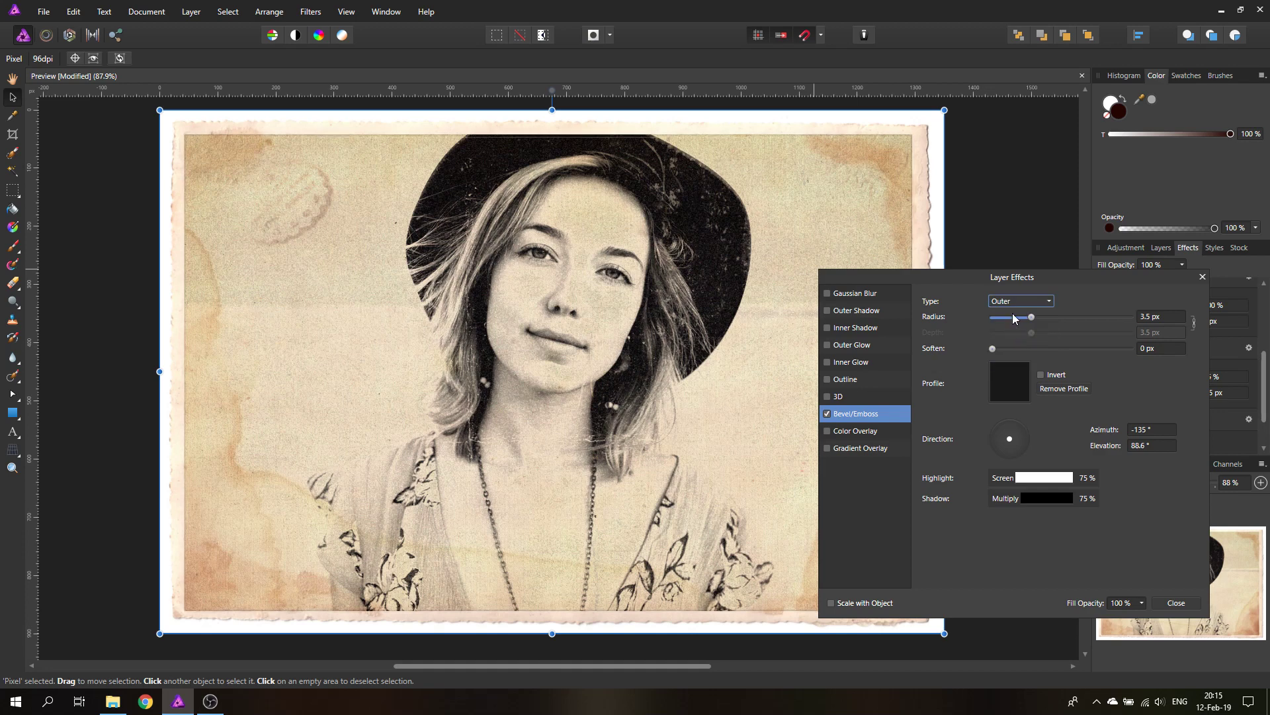
{"action": "left_click", "coordinate": [1018, 302]}
{"action": "left_click", "coordinate": [1016, 346]}
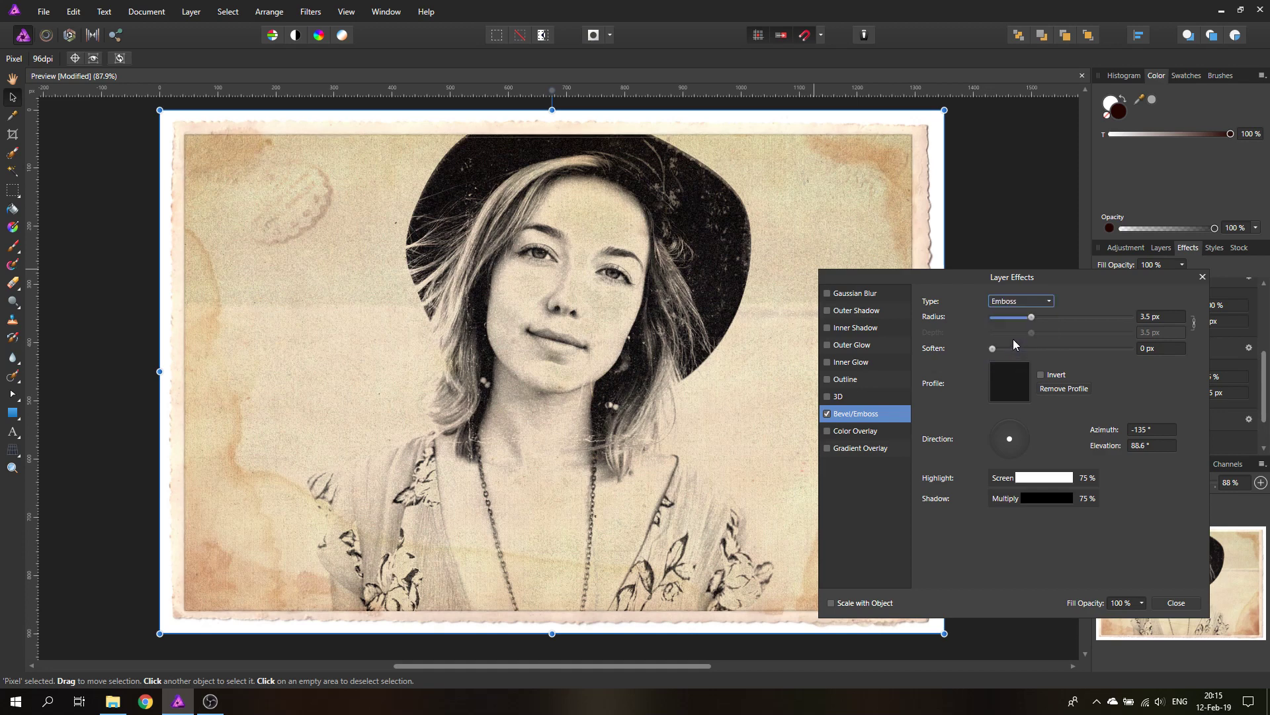
{"action": "left_click", "coordinate": [1019, 301]}
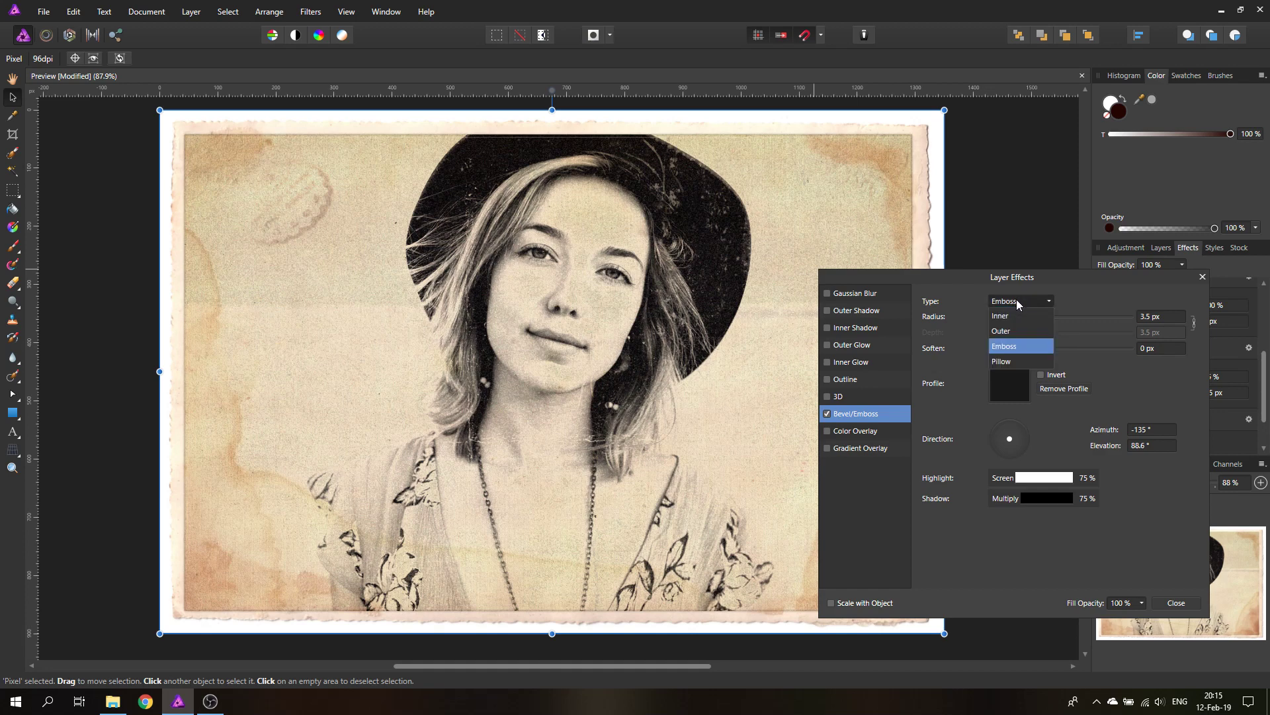
{"action": "left_click", "coordinate": [1001, 362]}
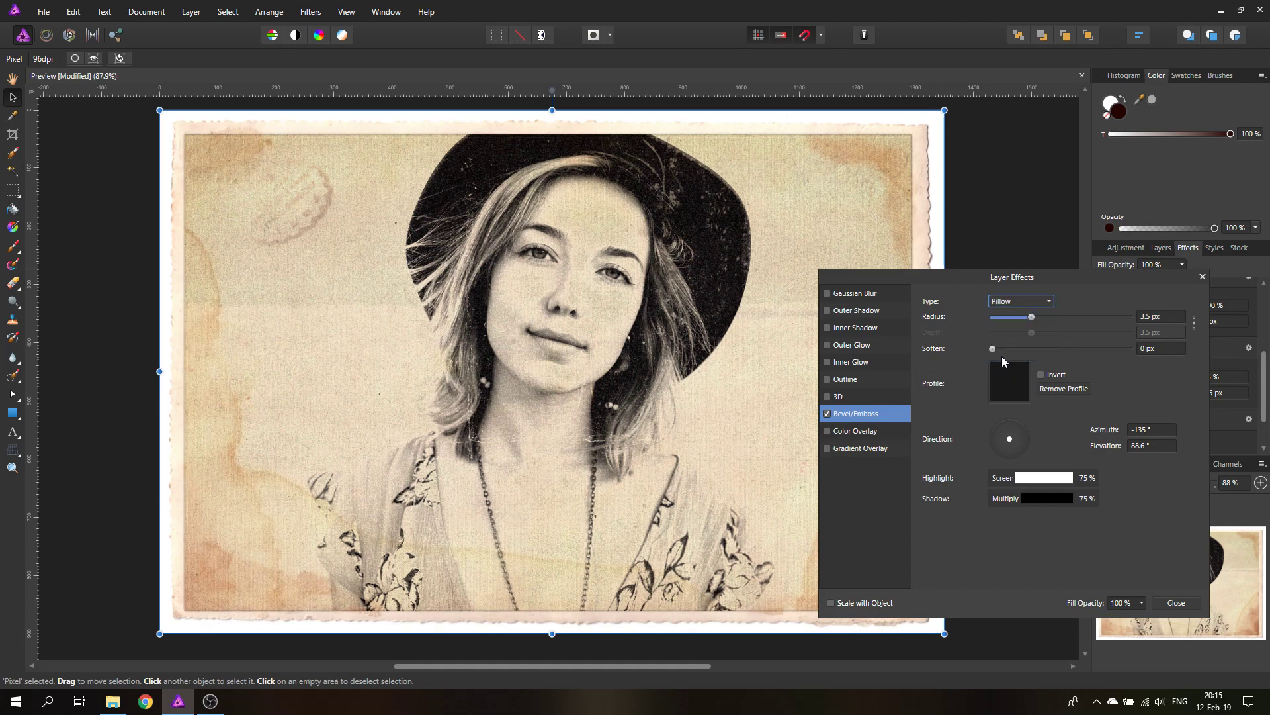
{"action": "left_click", "coordinate": [828, 414]}
{"action": "left_click", "coordinate": [828, 414]}
{"action": "left_click_drag", "start_coordinate": [1005, 435], "coordinate": [1013, 443]}
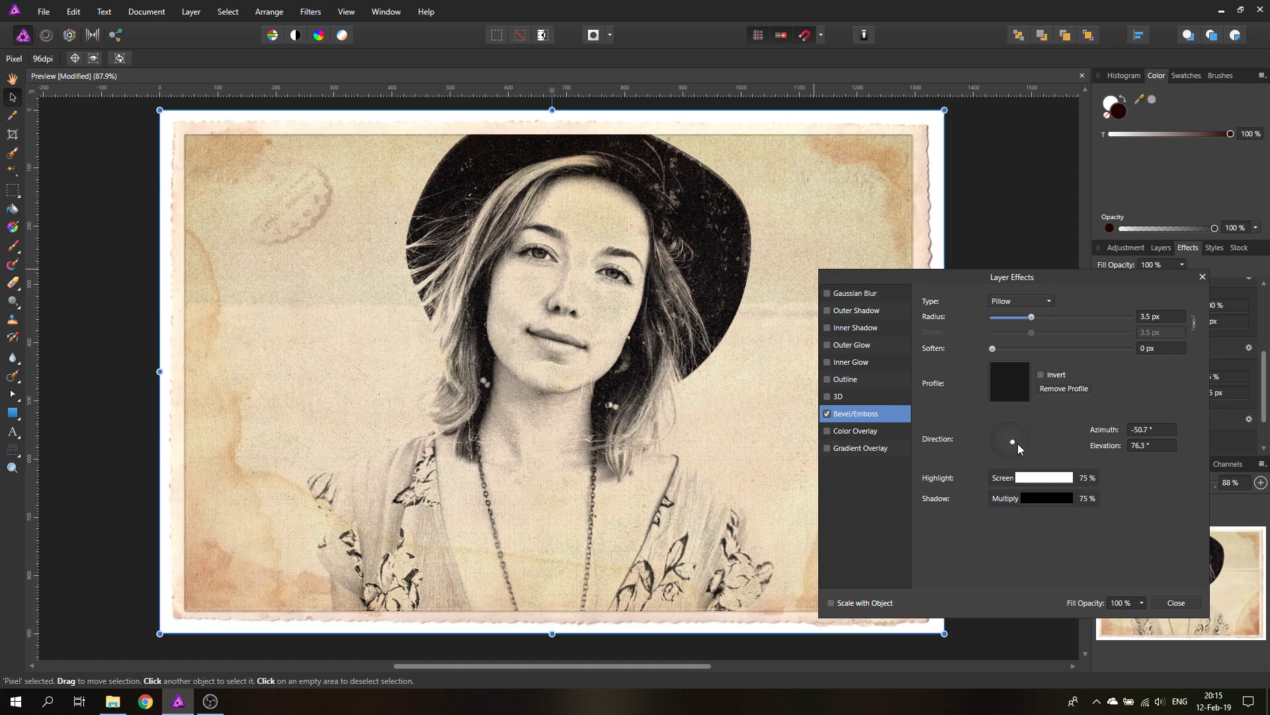
{"action": "left_click", "coordinate": [1203, 278]}
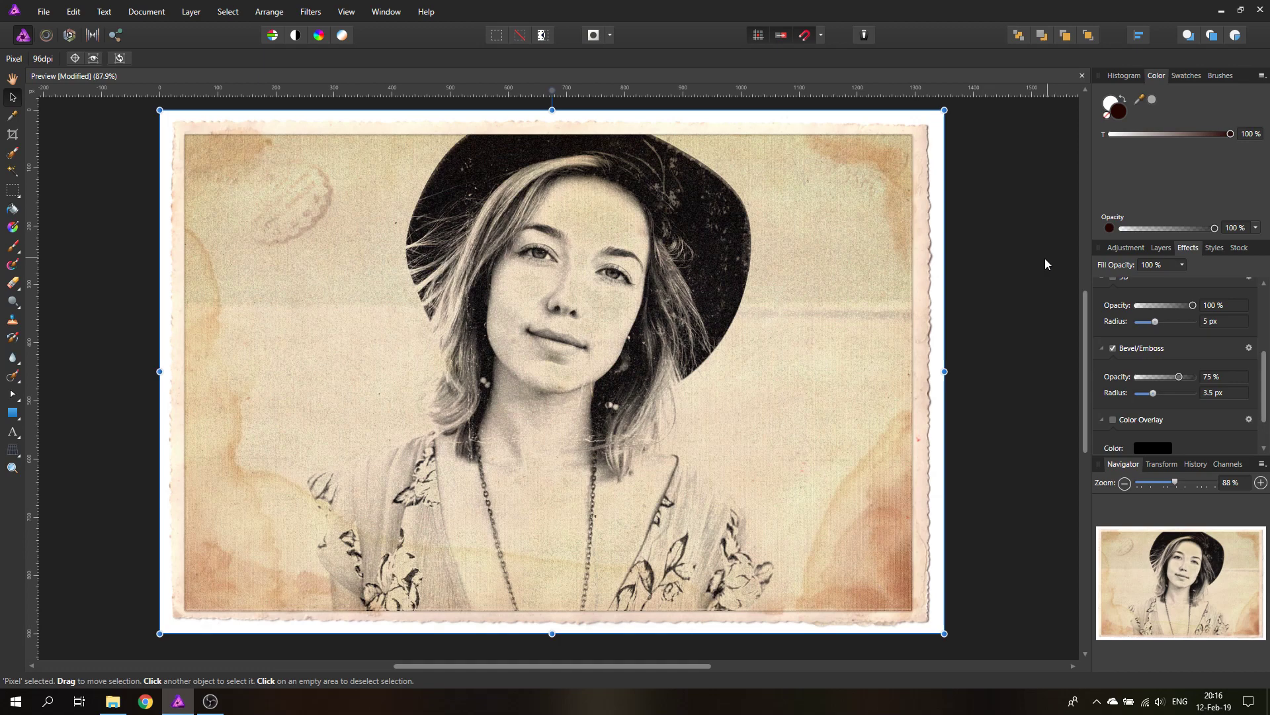
Step: Set the Black & White adjustment to Magenta 113%, Cyan 86% and Blue 67%
{"action": "left_click", "coordinate": [1162, 248]}
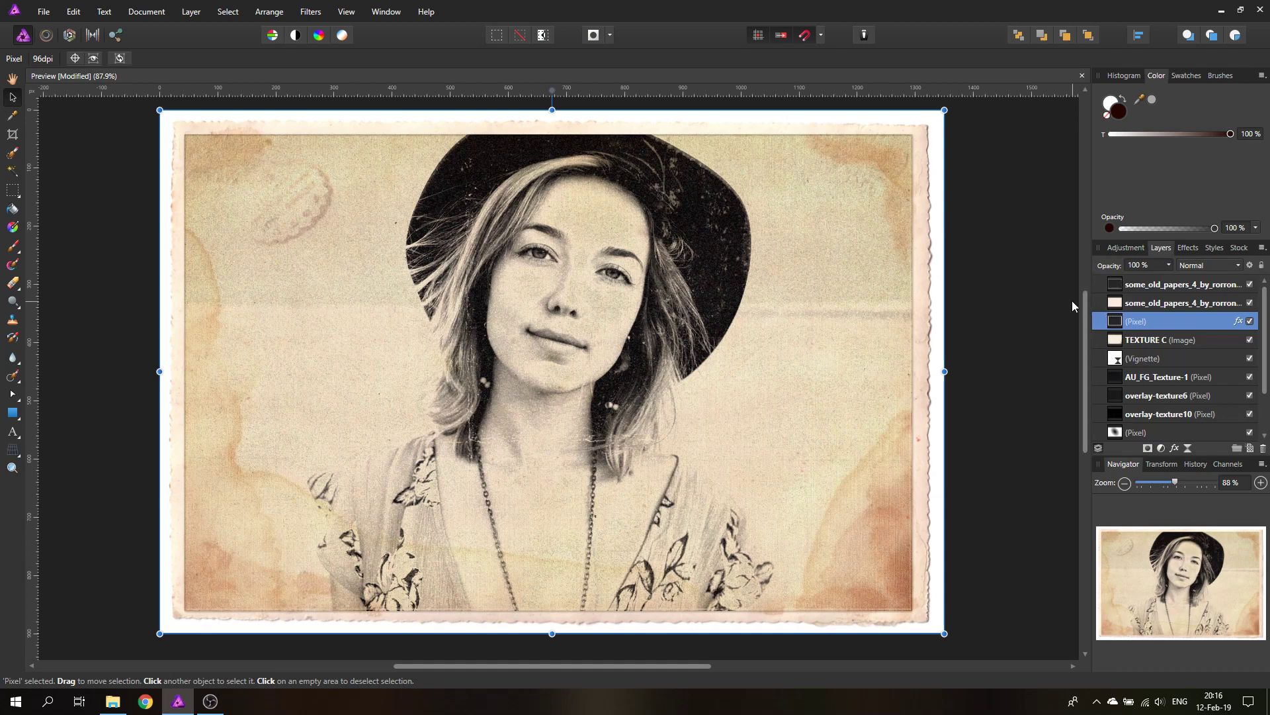
{"action": "scroll", "coordinate": [1265, 379], "scroll_direction": "down", "scroll_amount": 1}
{"action": "scroll", "coordinate": [1265, 379], "scroll_direction": "down", "scroll_amount": 2}
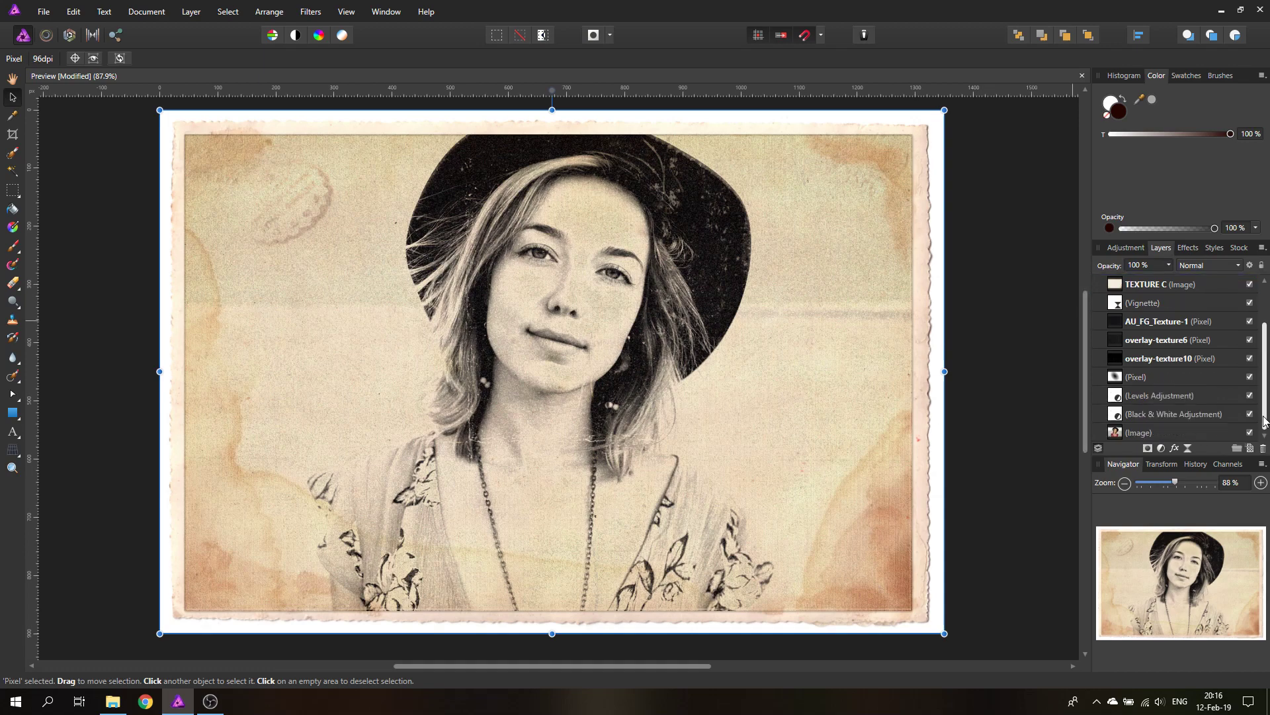
{"action": "double_click", "coordinate": [1116, 416]}
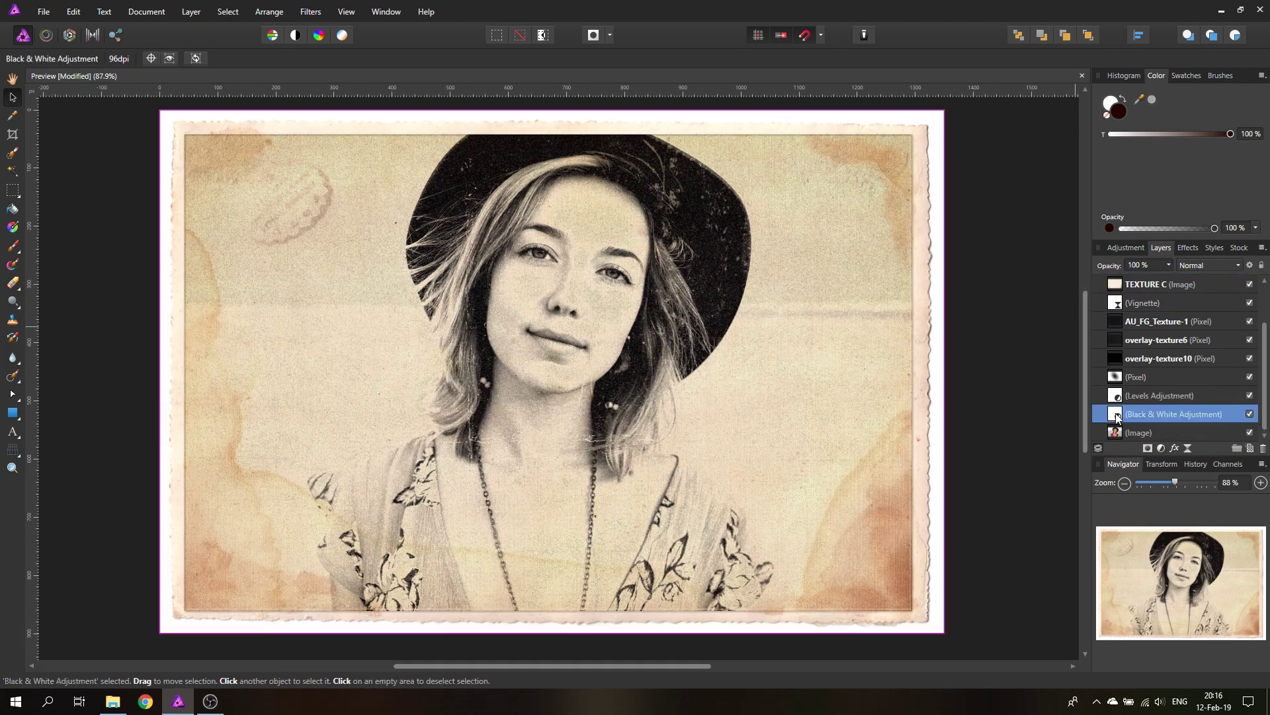
{"action": "left_click_drag", "start_coordinate": [1007, 322], "coordinate": [1023, 296]}
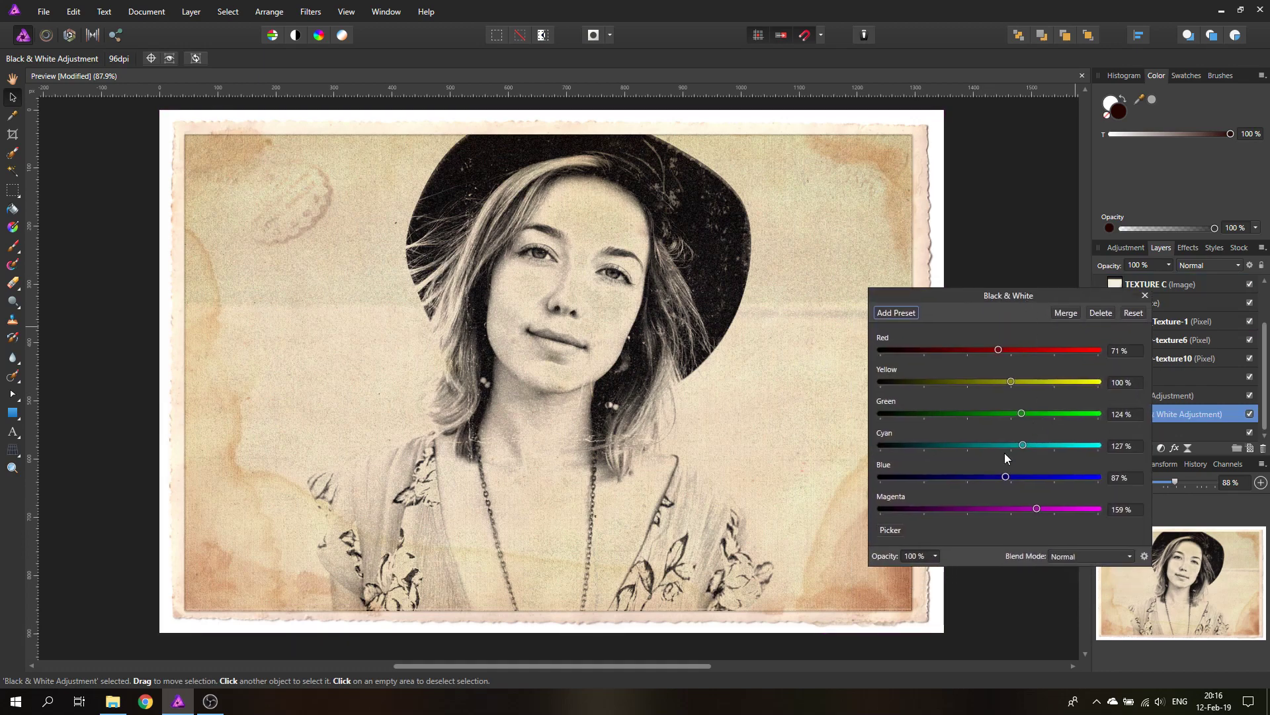
{"action": "left_click_drag", "start_coordinate": [1038, 510], "coordinate": [1018, 513]}
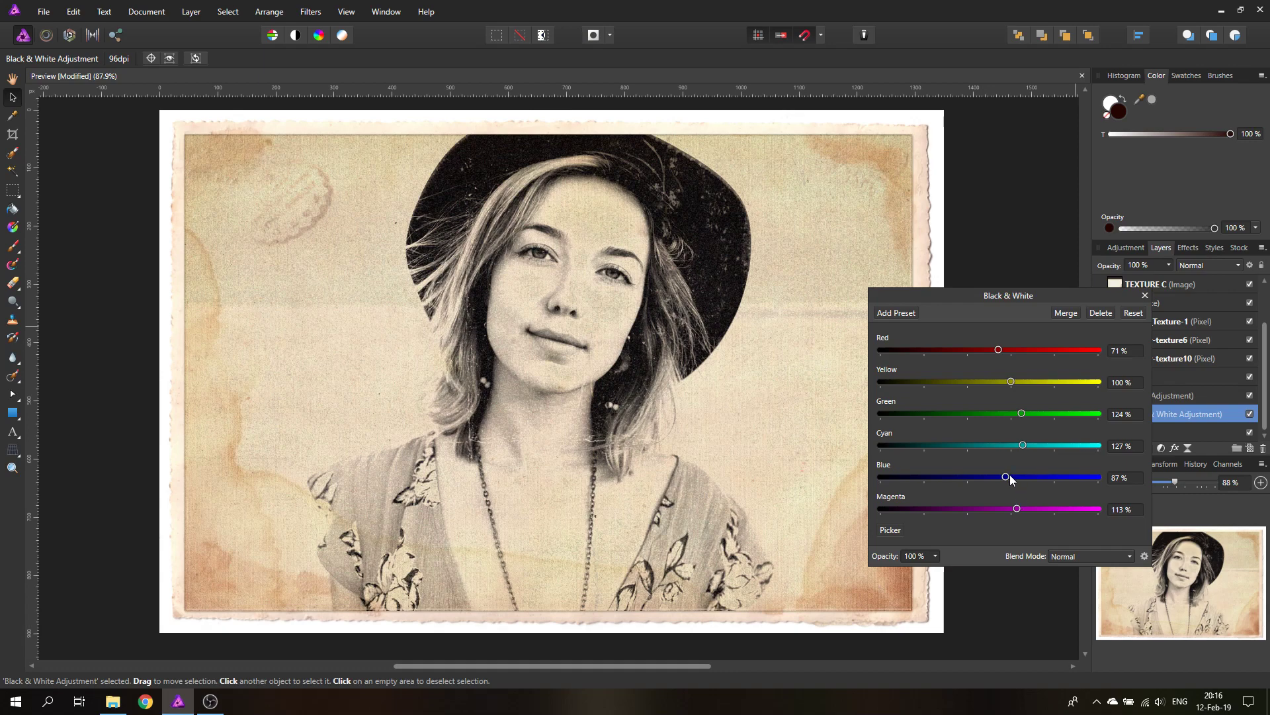
{"action": "left_click_drag", "start_coordinate": [1006, 477], "coordinate": [1006, 445]}
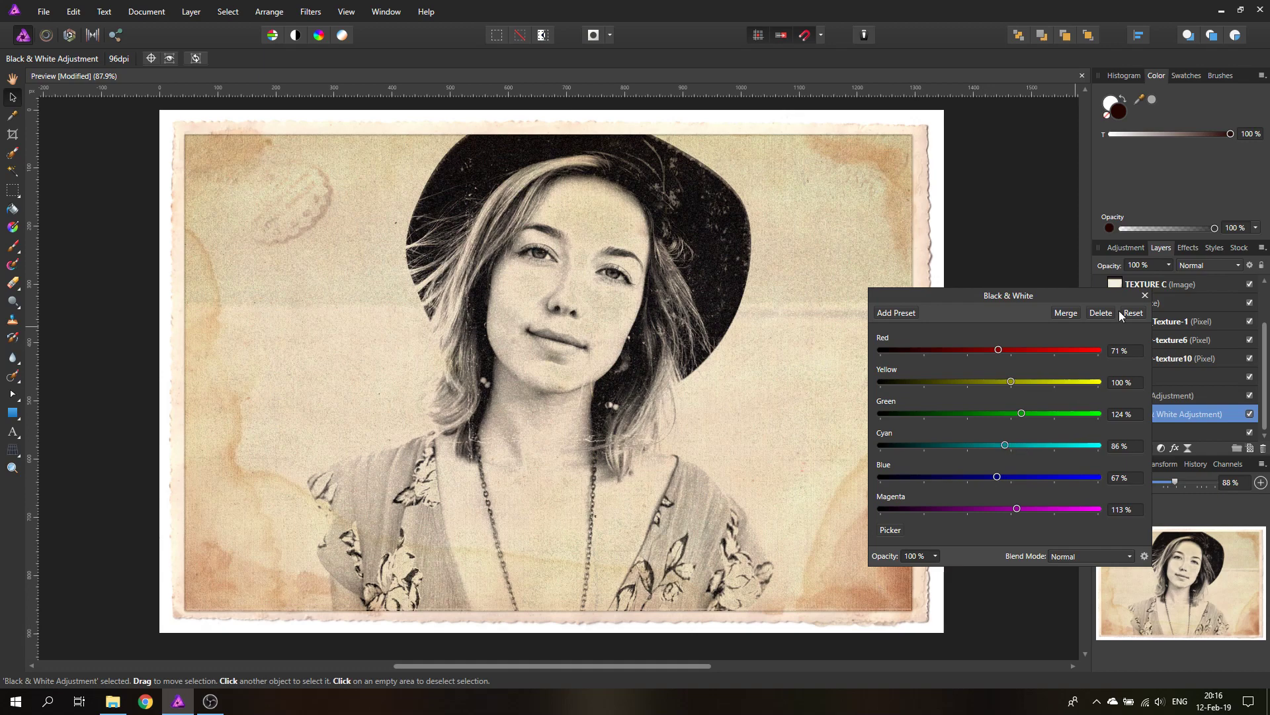
{"action": "left_click", "coordinate": [1146, 295]}
{"action": "left_click", "coordinate": [1123, 432]}
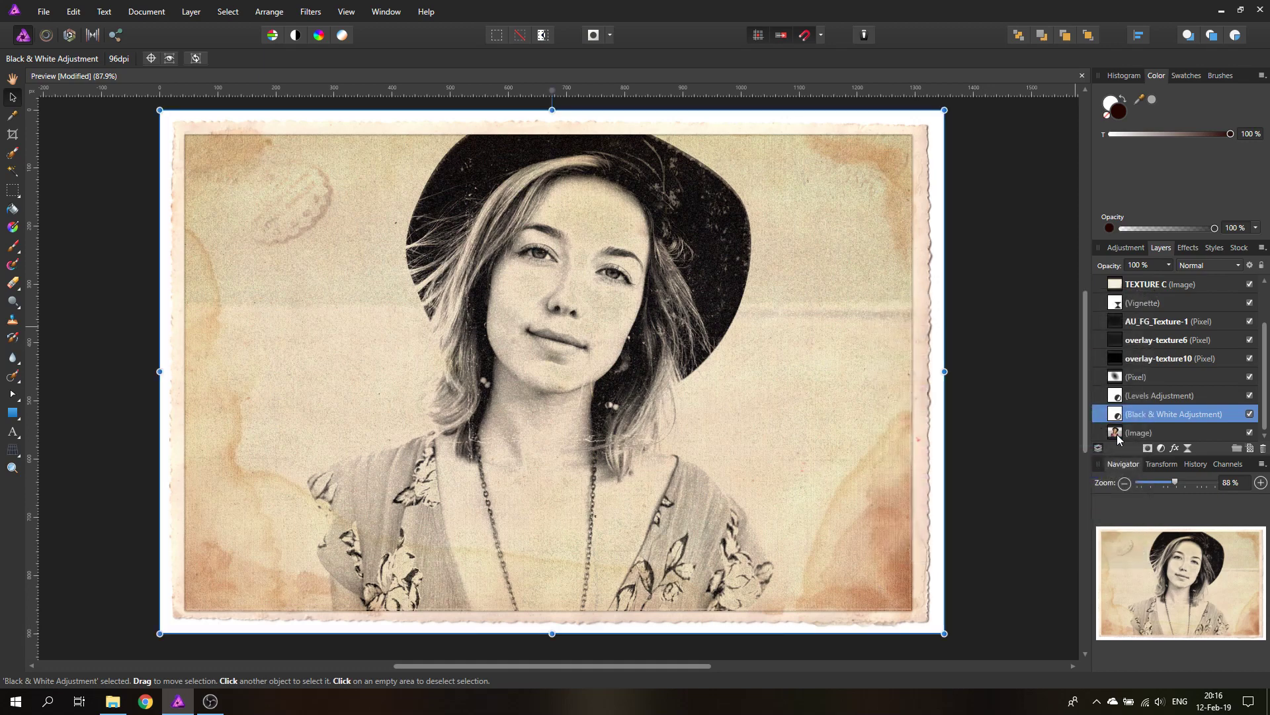
Step: Place christopher-harris-160425-unsplash.jpg from the 115 - Old Photo folder as the new image layer
{"action": "left_click", "coordinate": [43, 11]}
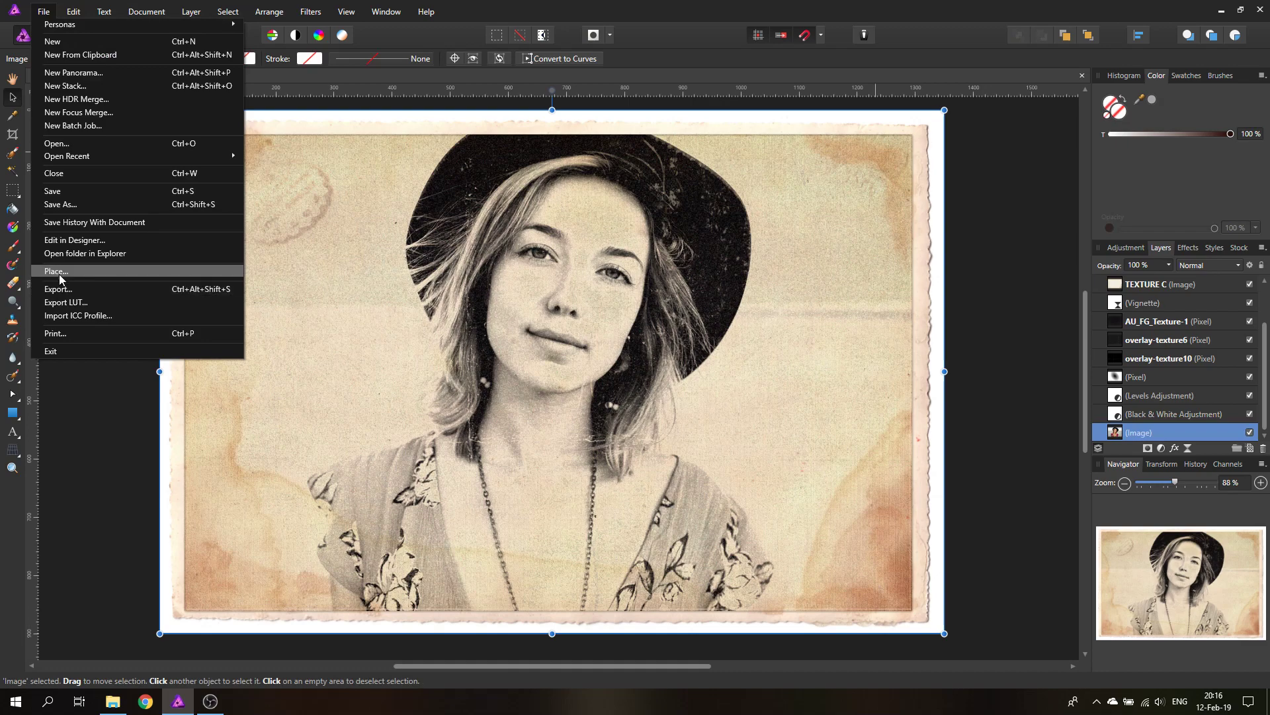
{"action": "left_click", "coordinate": [46, 15]}
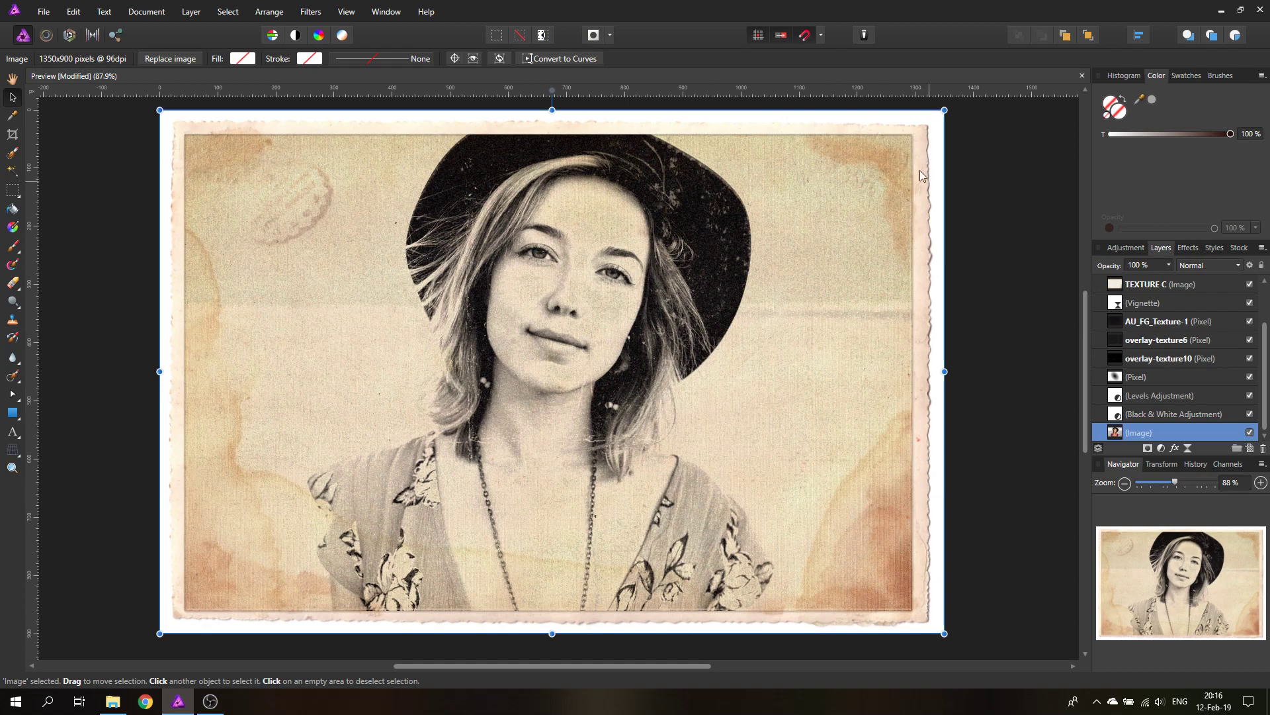
{"action": "left_click", "coordinate": [42, 12]}
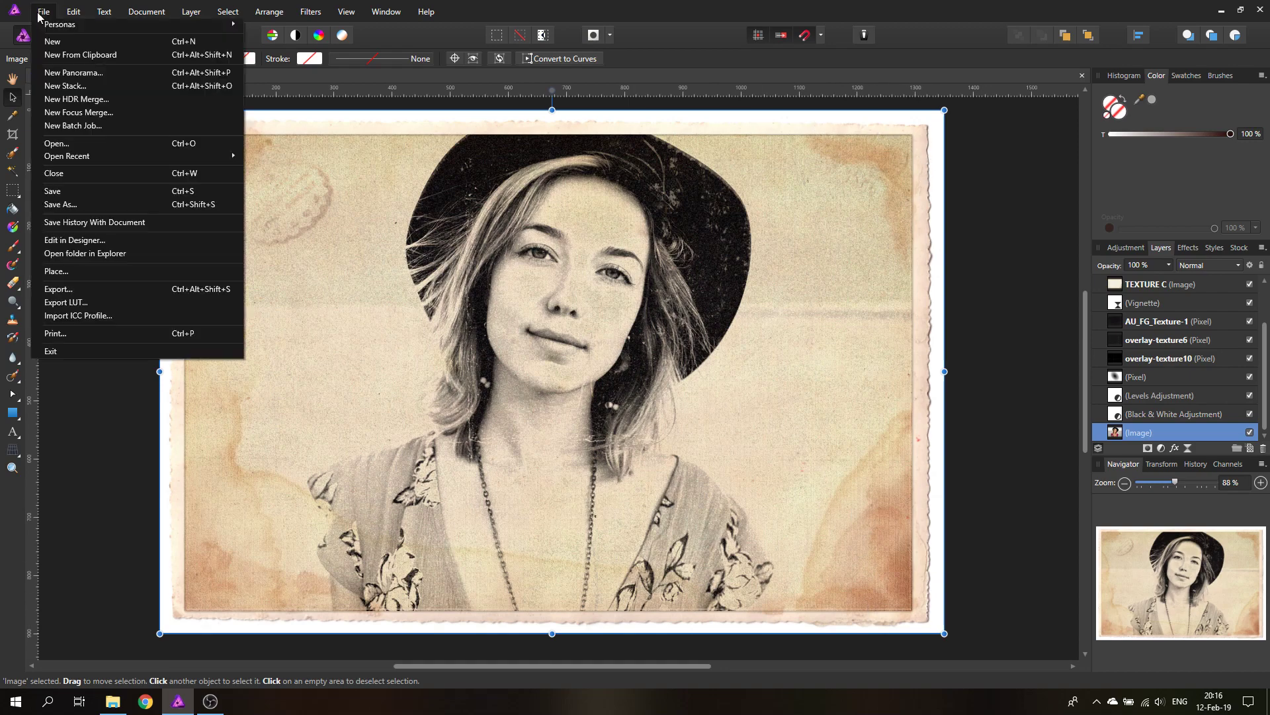
{"action": "left_click", "coordinate": [72, 272]}
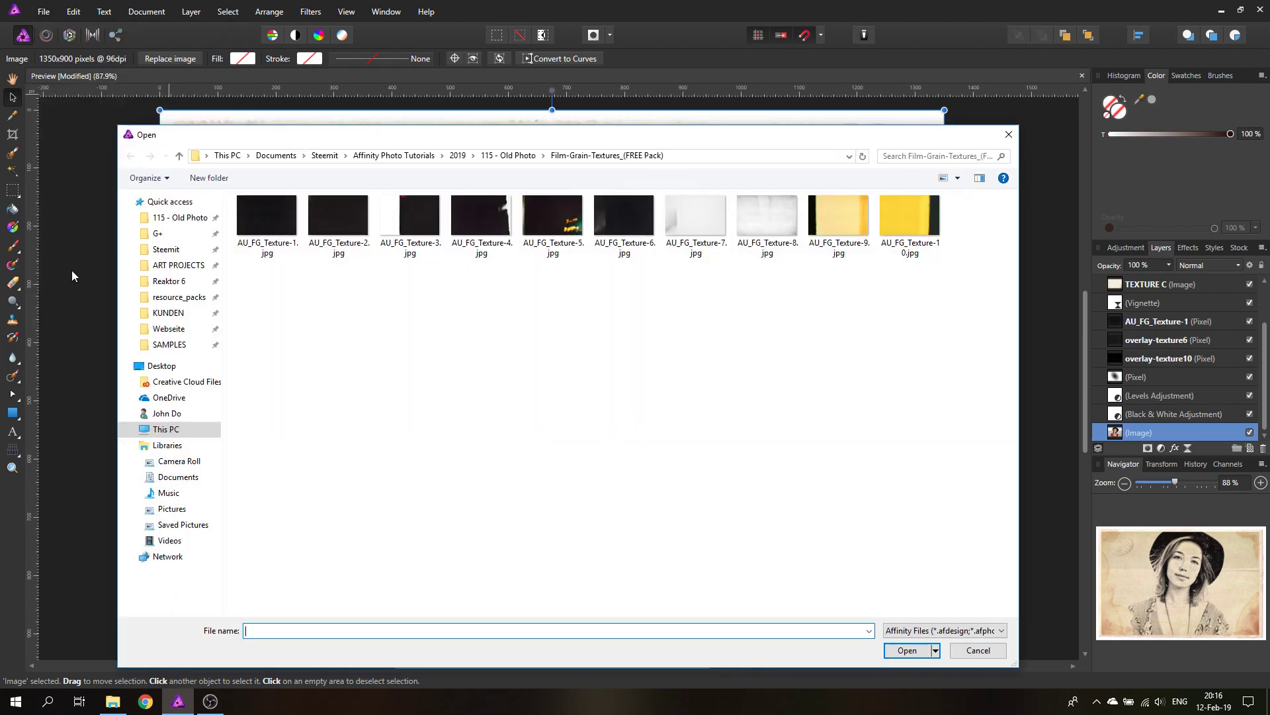
{"action": "left_click", "coordinate": [493, 160]}
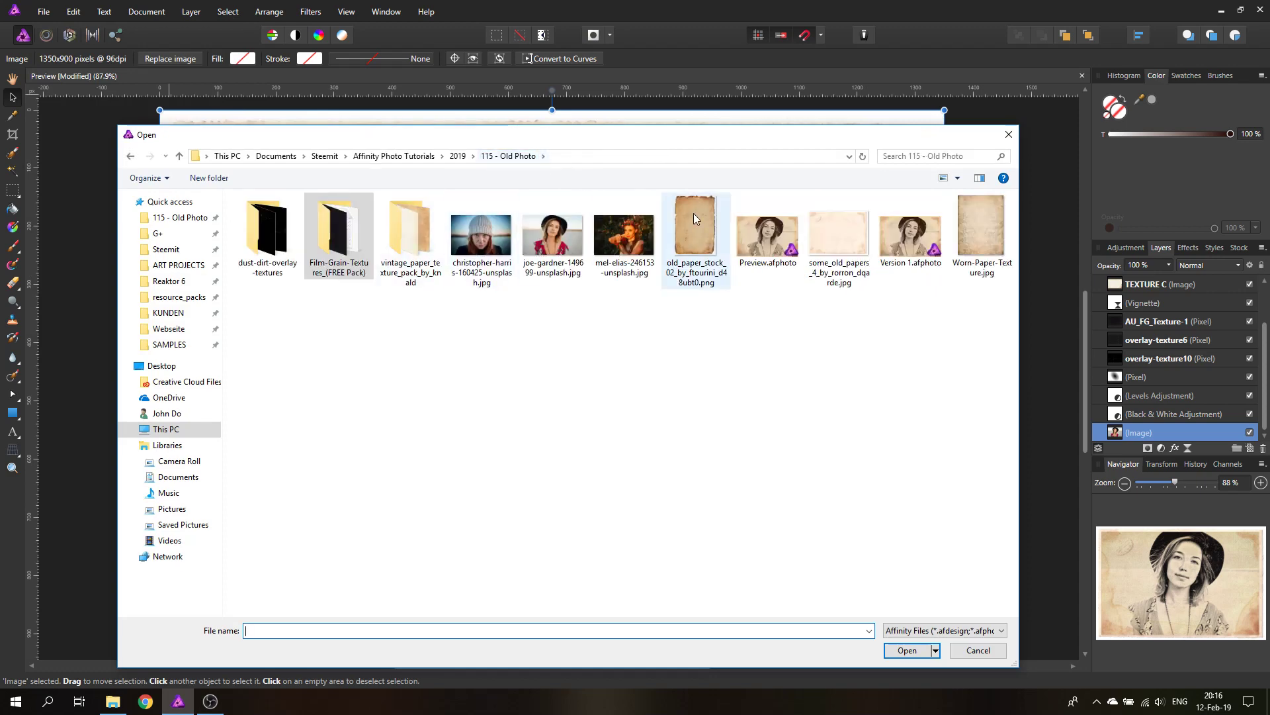
{"action": "double_click", "coordinate": [481, 239]}
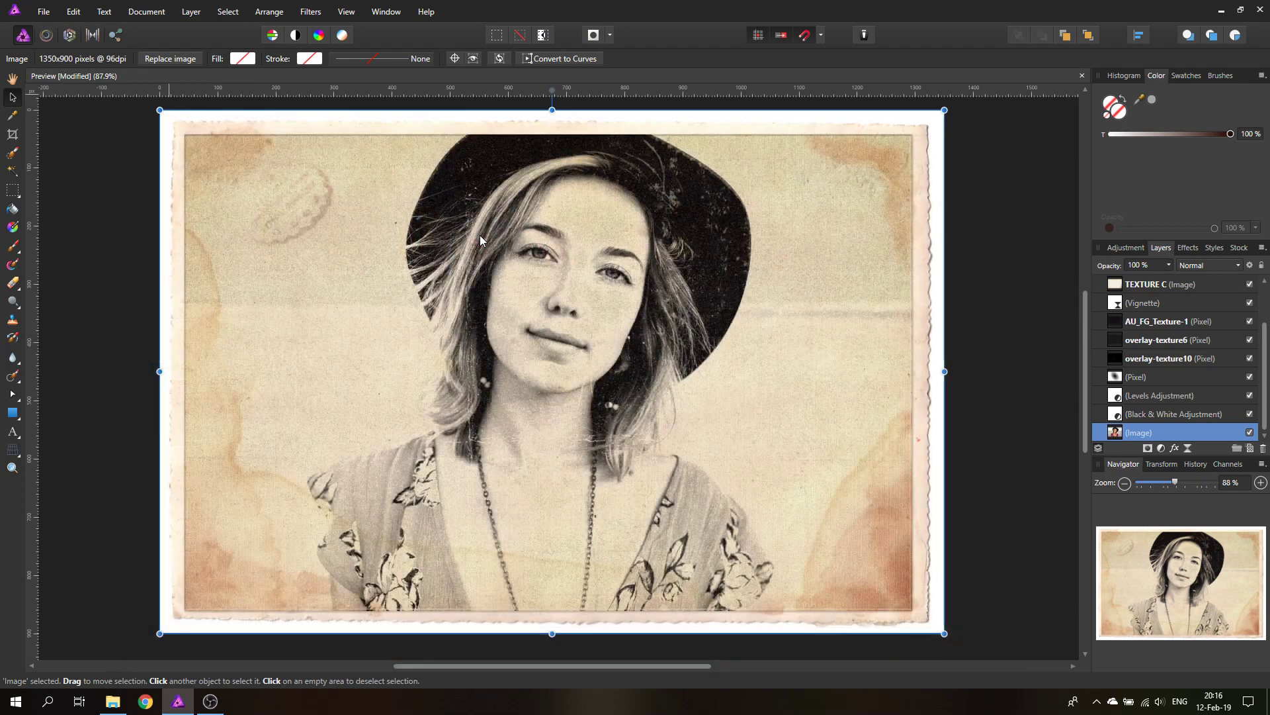
{"action": "left_click", "coordinate": [558, 348]}
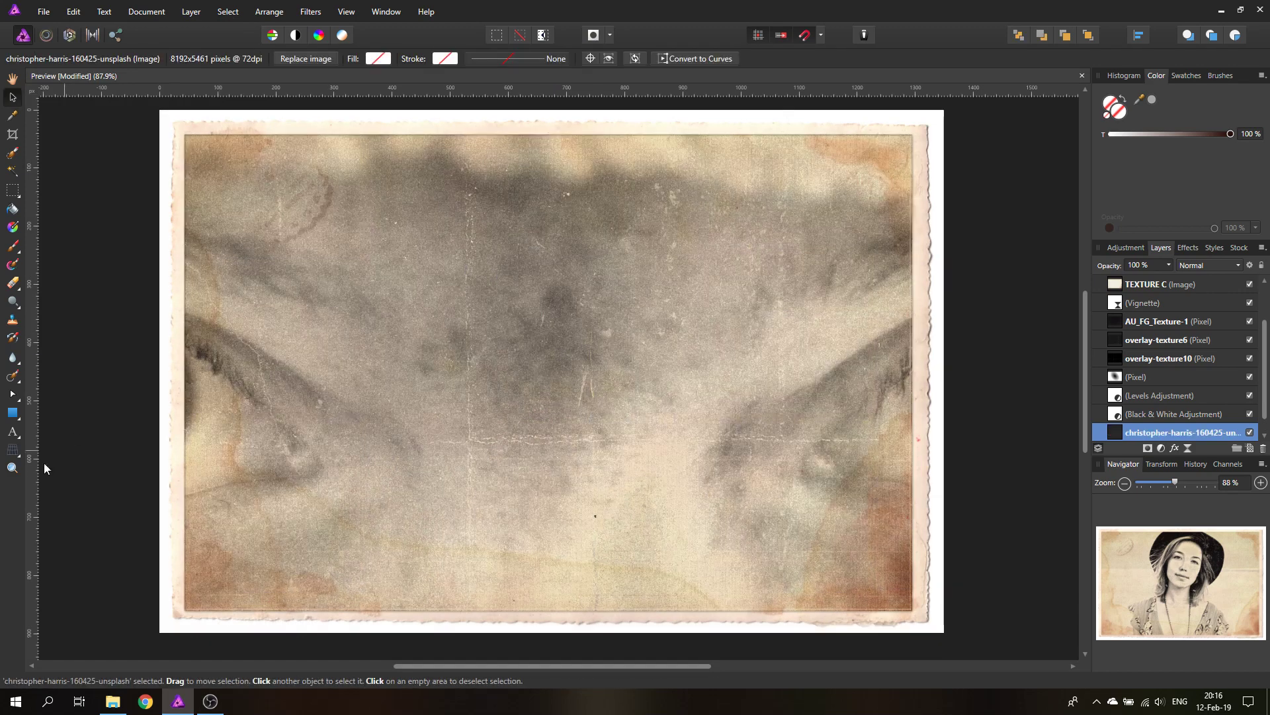
Step: Shrink the oversized new portrait by its corner handle and snap it centred on the frame
{"action": "left_click", "coordinate": [12, 468]}
{"action": "scroll", "coordinate": [397, 444], "scroll_direction": "down", "scroll_amount": 5}
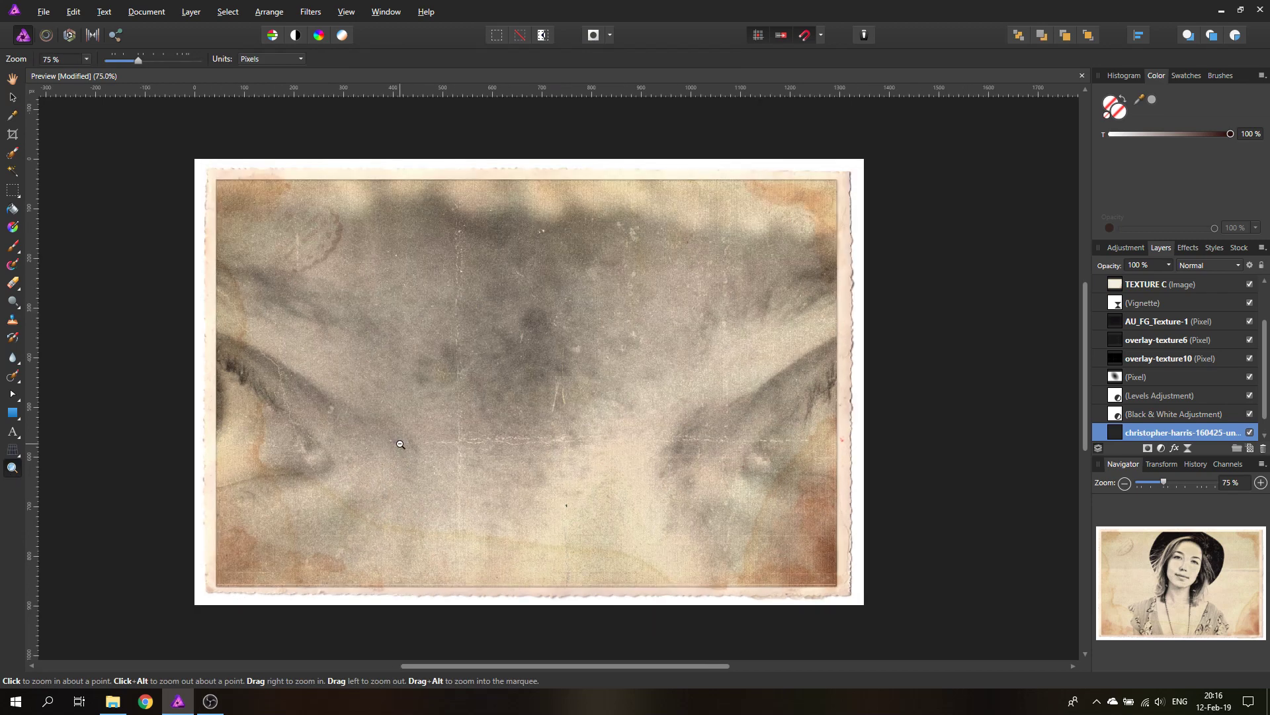
{"action": "left_click", "coordinate": [12, 97]}
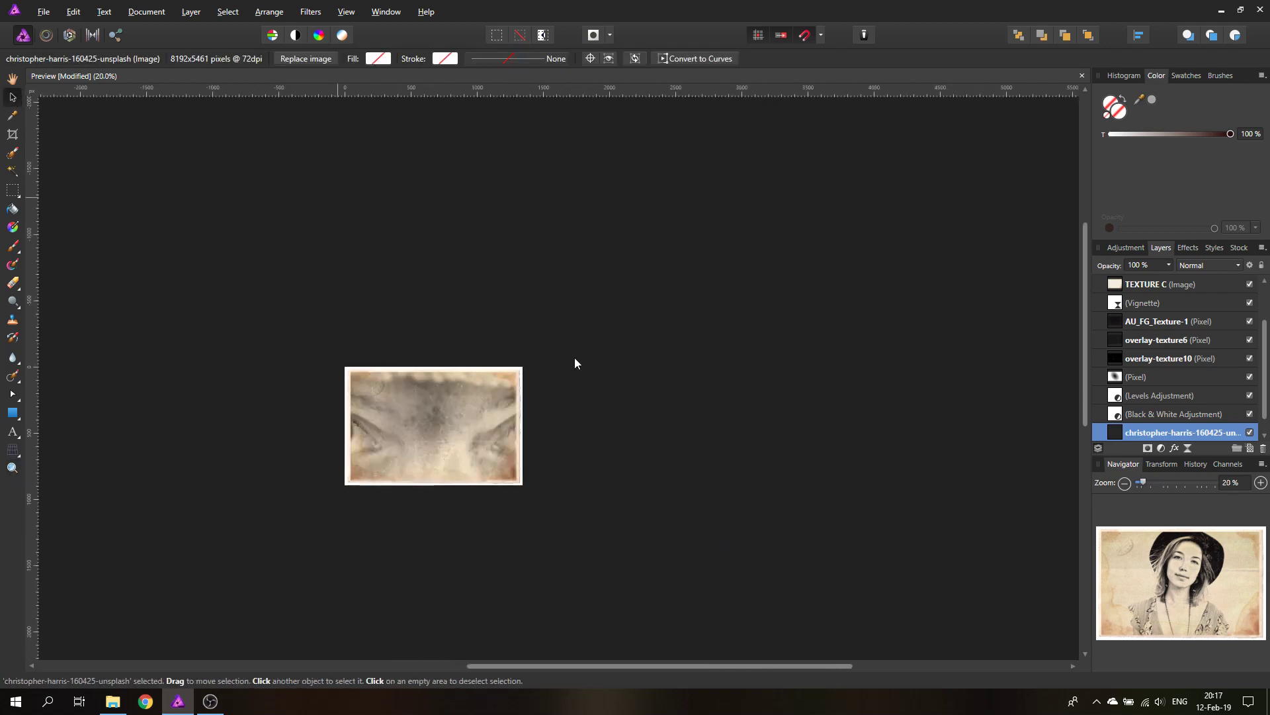
{"action": "left_click", "coordinate": [12, 468]}
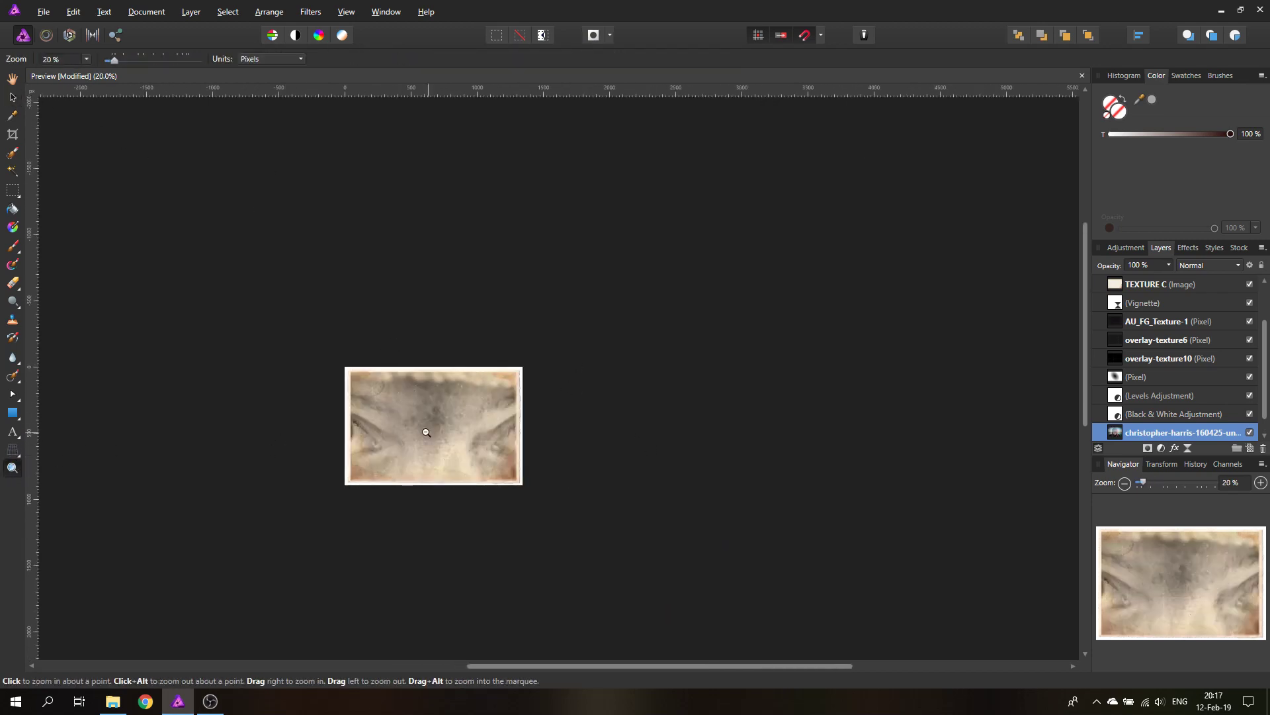
{"action": "left_click", "coordinate": [426, 433], "text": "alt"}
{"action": "left_click", "coordinate": [426, 433], "text": "alt"}
{"action": "left_click", "coordinate": [12, 97]}
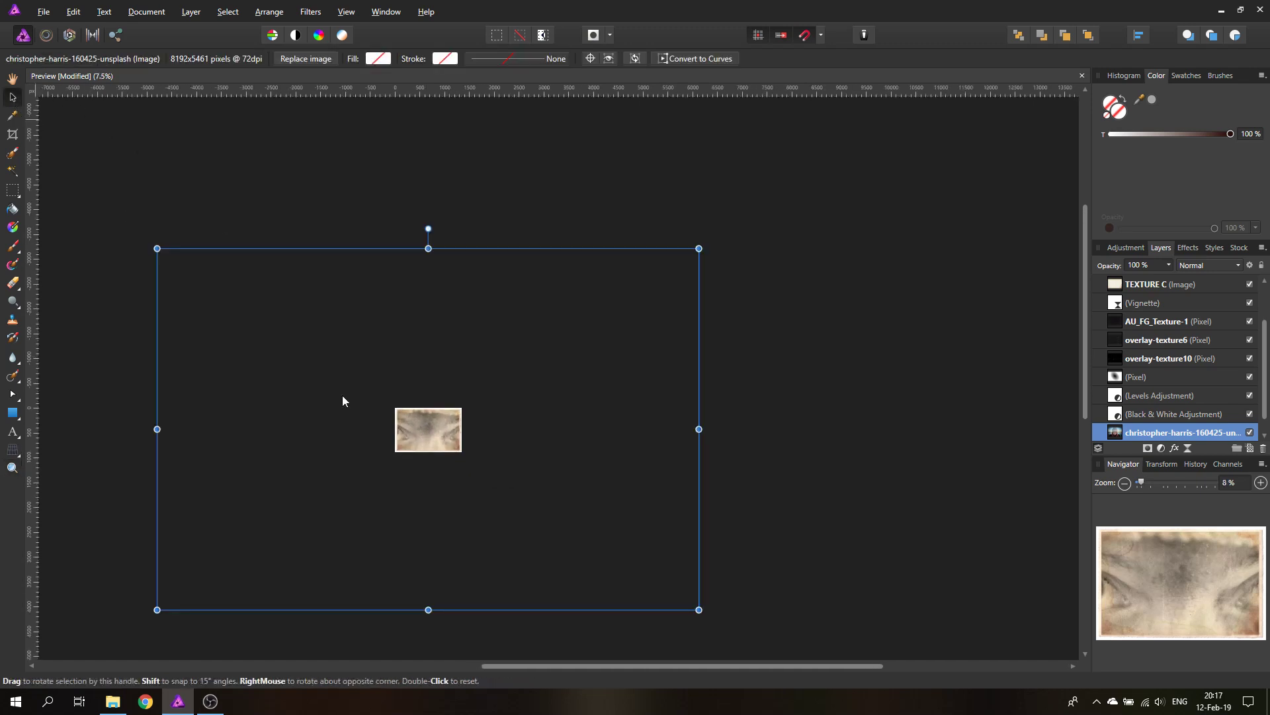
{"action": "left_click_drag", "start_coordinate": [699, 610], "coordinate": [281, 328]}
{"action": "left_click_drag", "start_coordinate": [239, 283], "coordinate": [448, 422]}
{"action": "left_click_drag", "start_coordinate": [490, 471], "coordinate": [427, 427]}
Step: Zoom to fit the document and rasterize the new portrait into a pixel layer
{"action": "key", "text": "ctrl+0"}
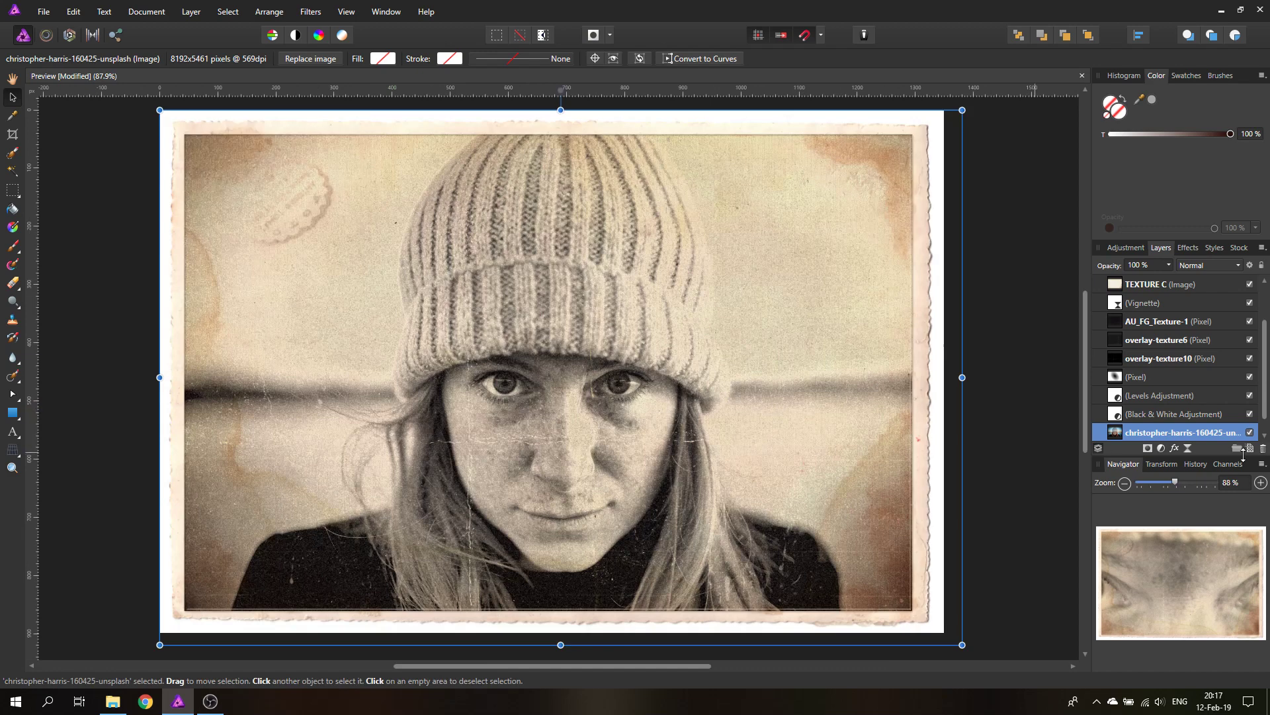
{"action": "right_click", "coordinate": [1150, 434]}
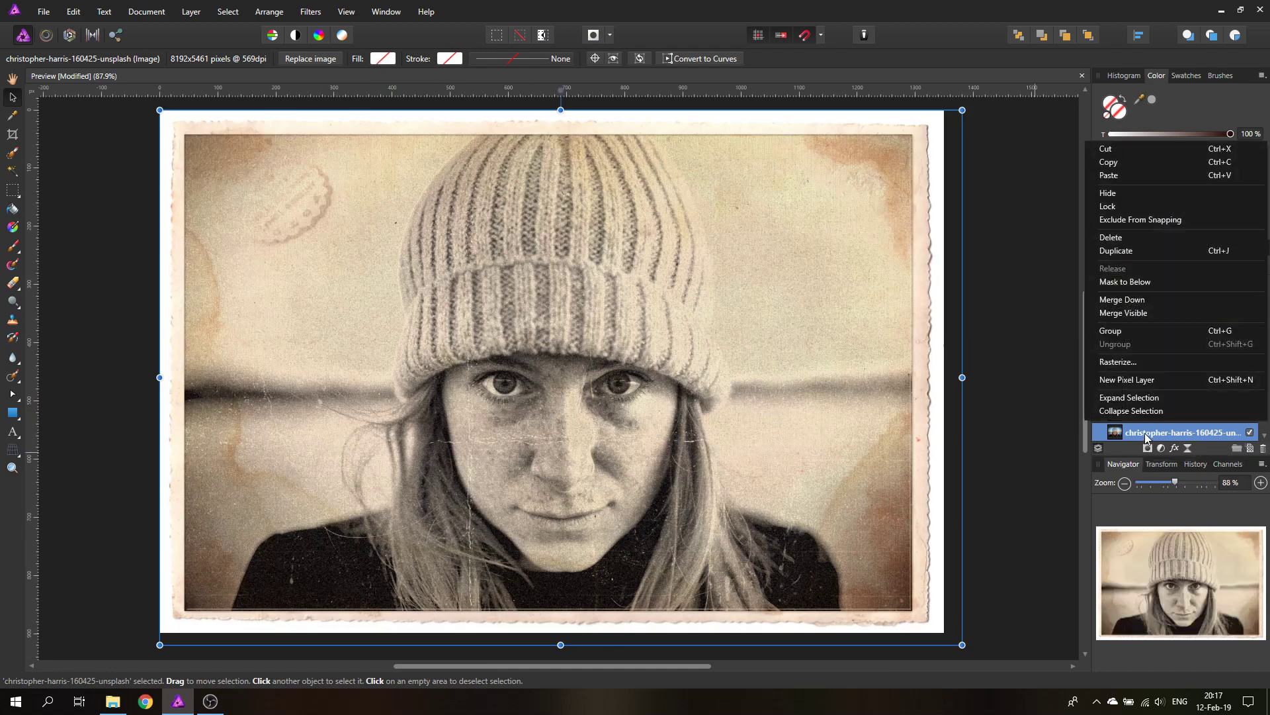
{"action": "left_click", "coordinate": [1139, 361]}
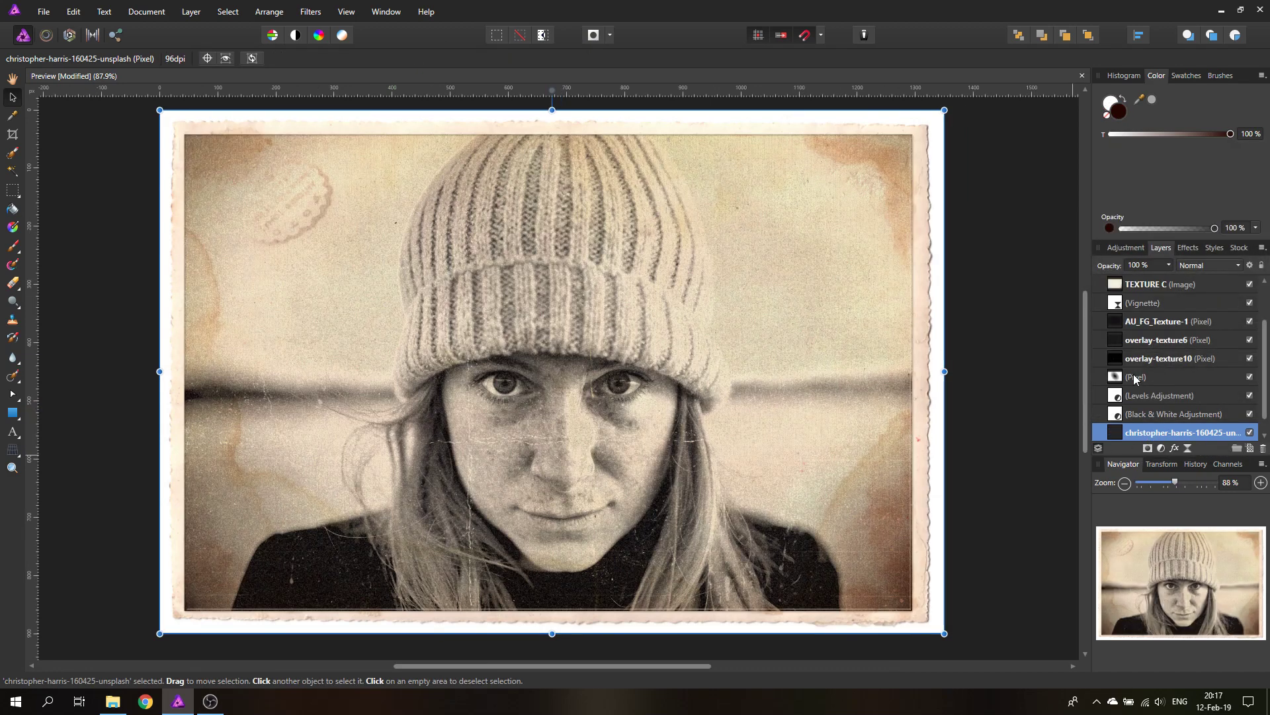